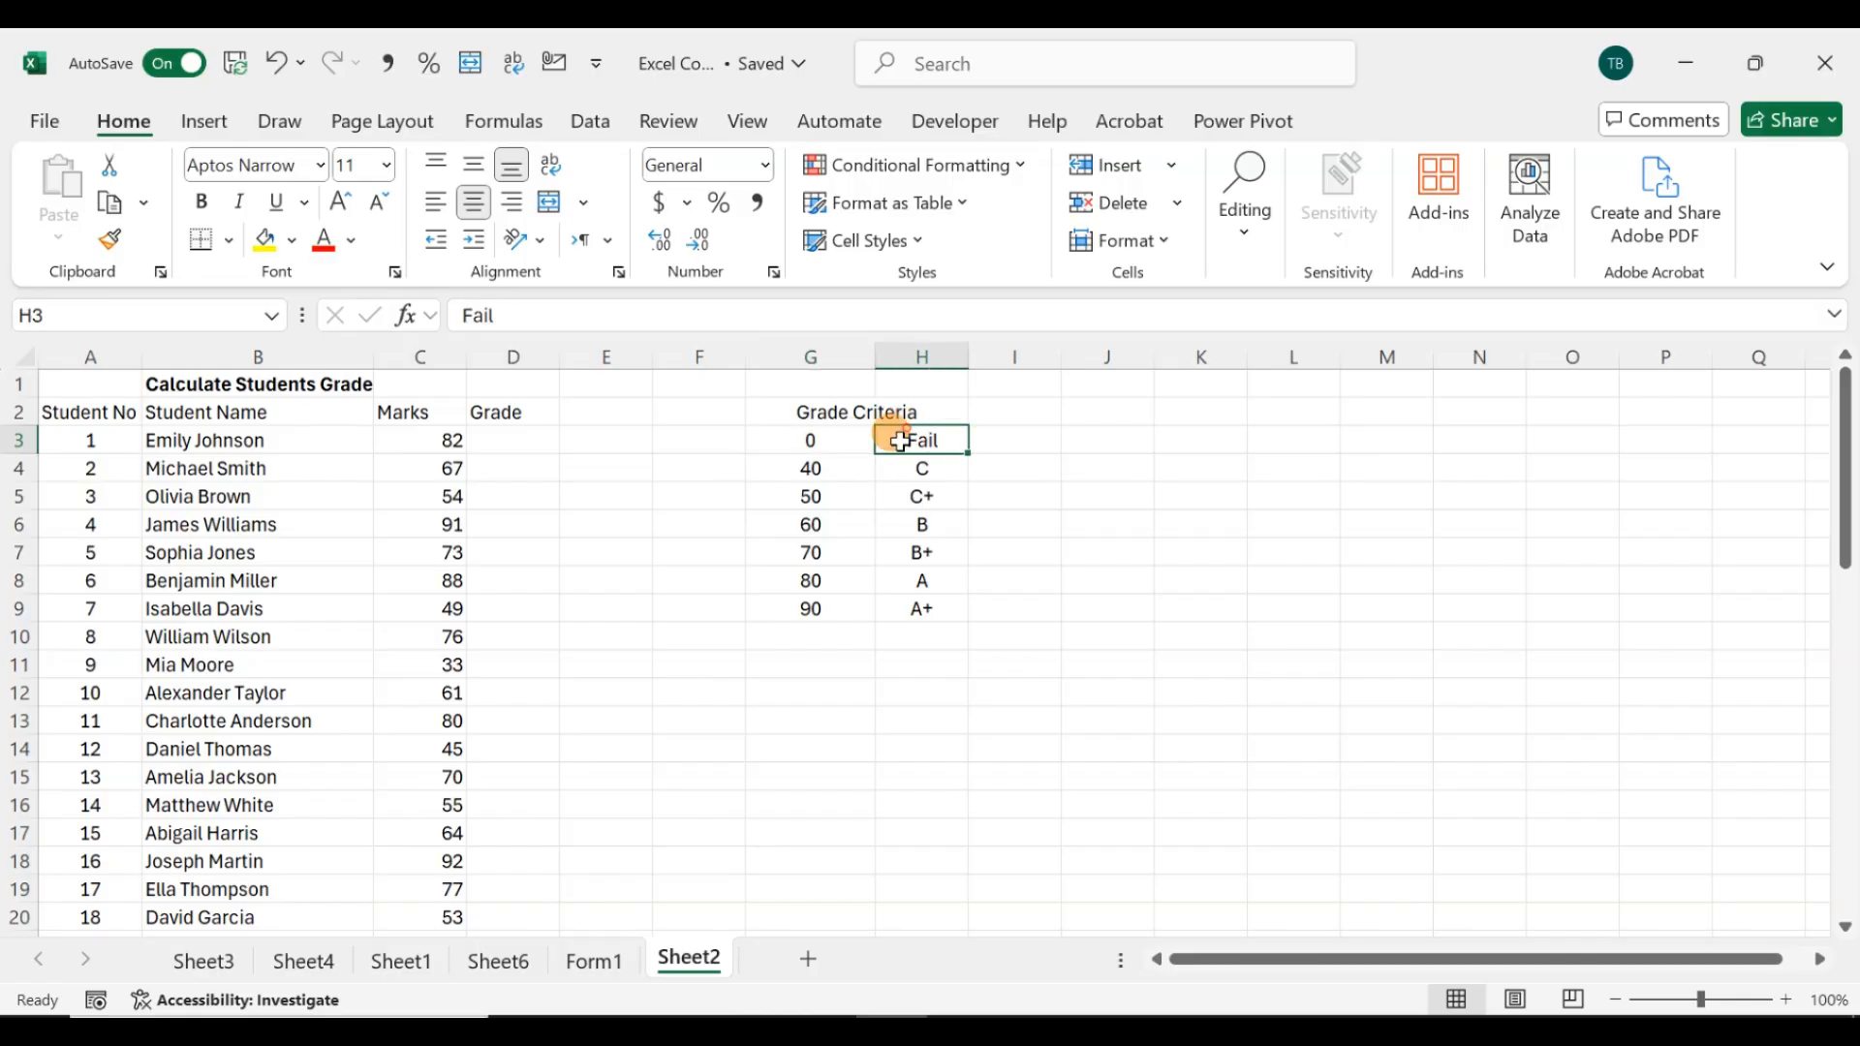
Step: Start a VLOOKUP formula in D3 using the mark in C3 as lookup value and the grade criteria table G3:H9 as table array
left_click(806, 466)
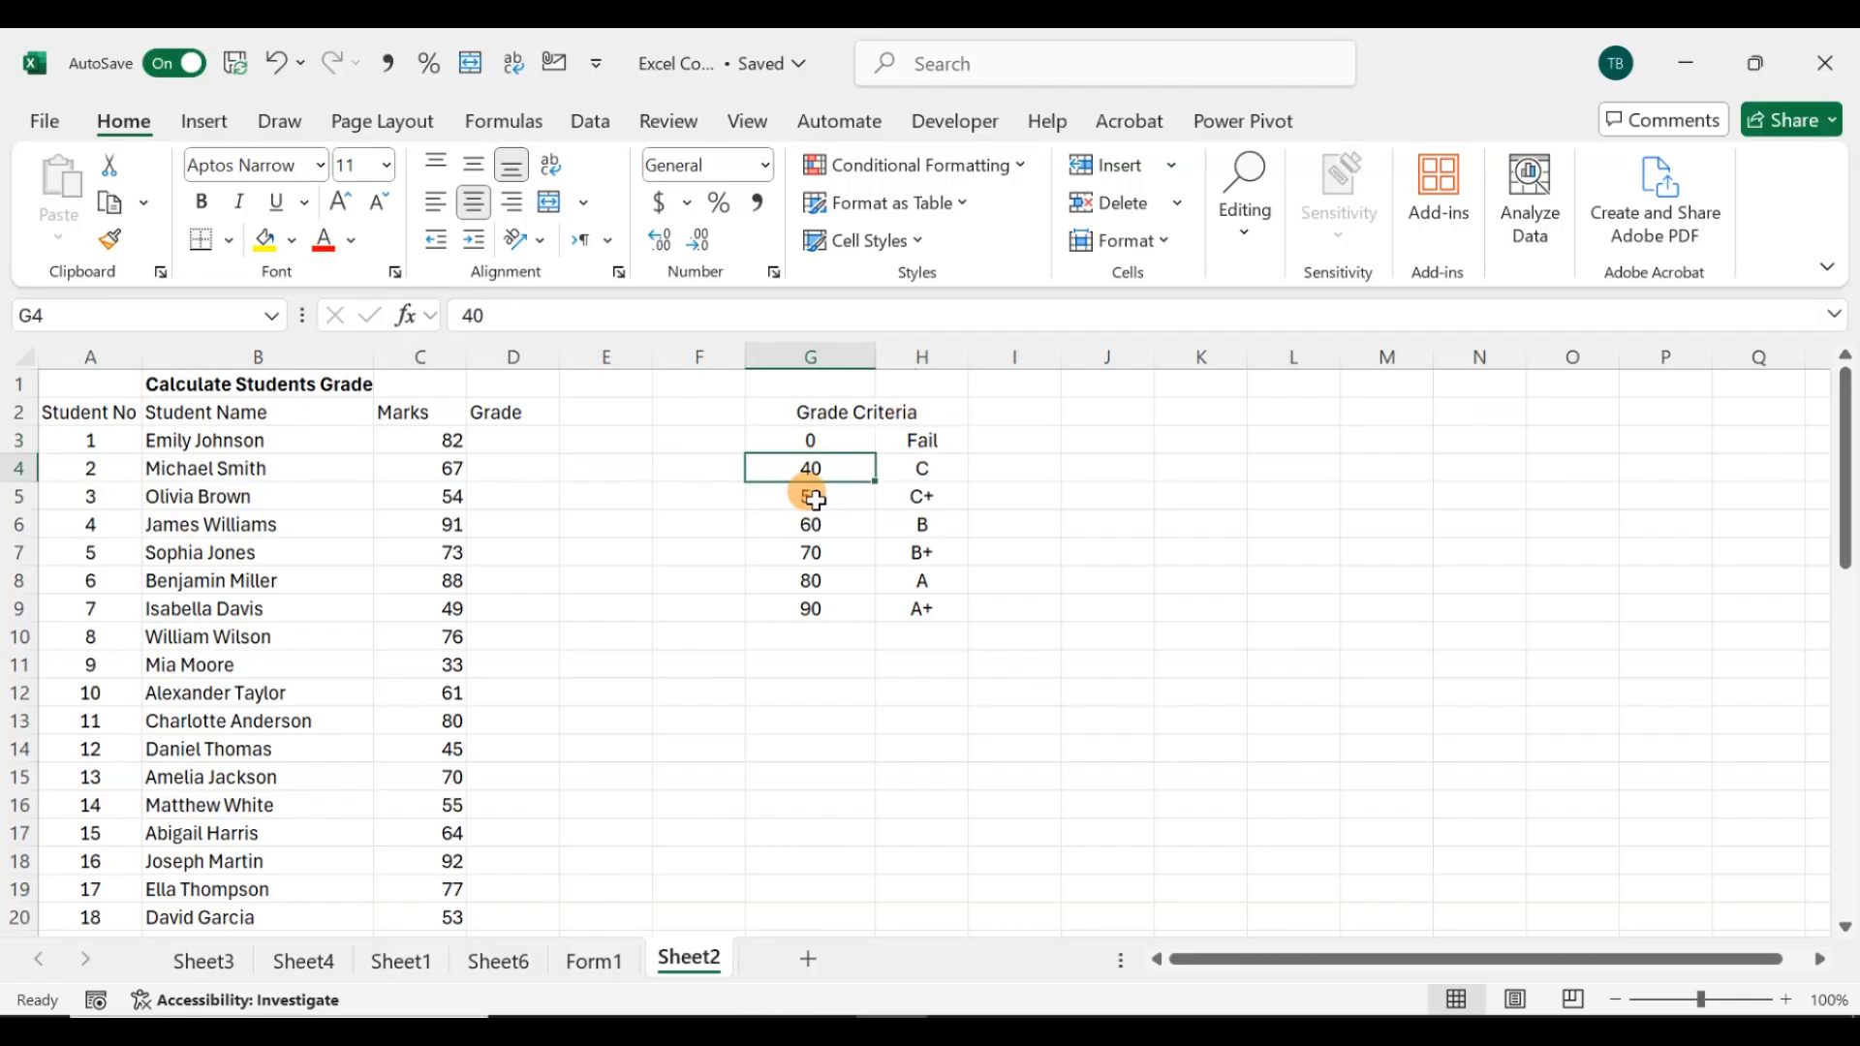
left_click(817, 498)
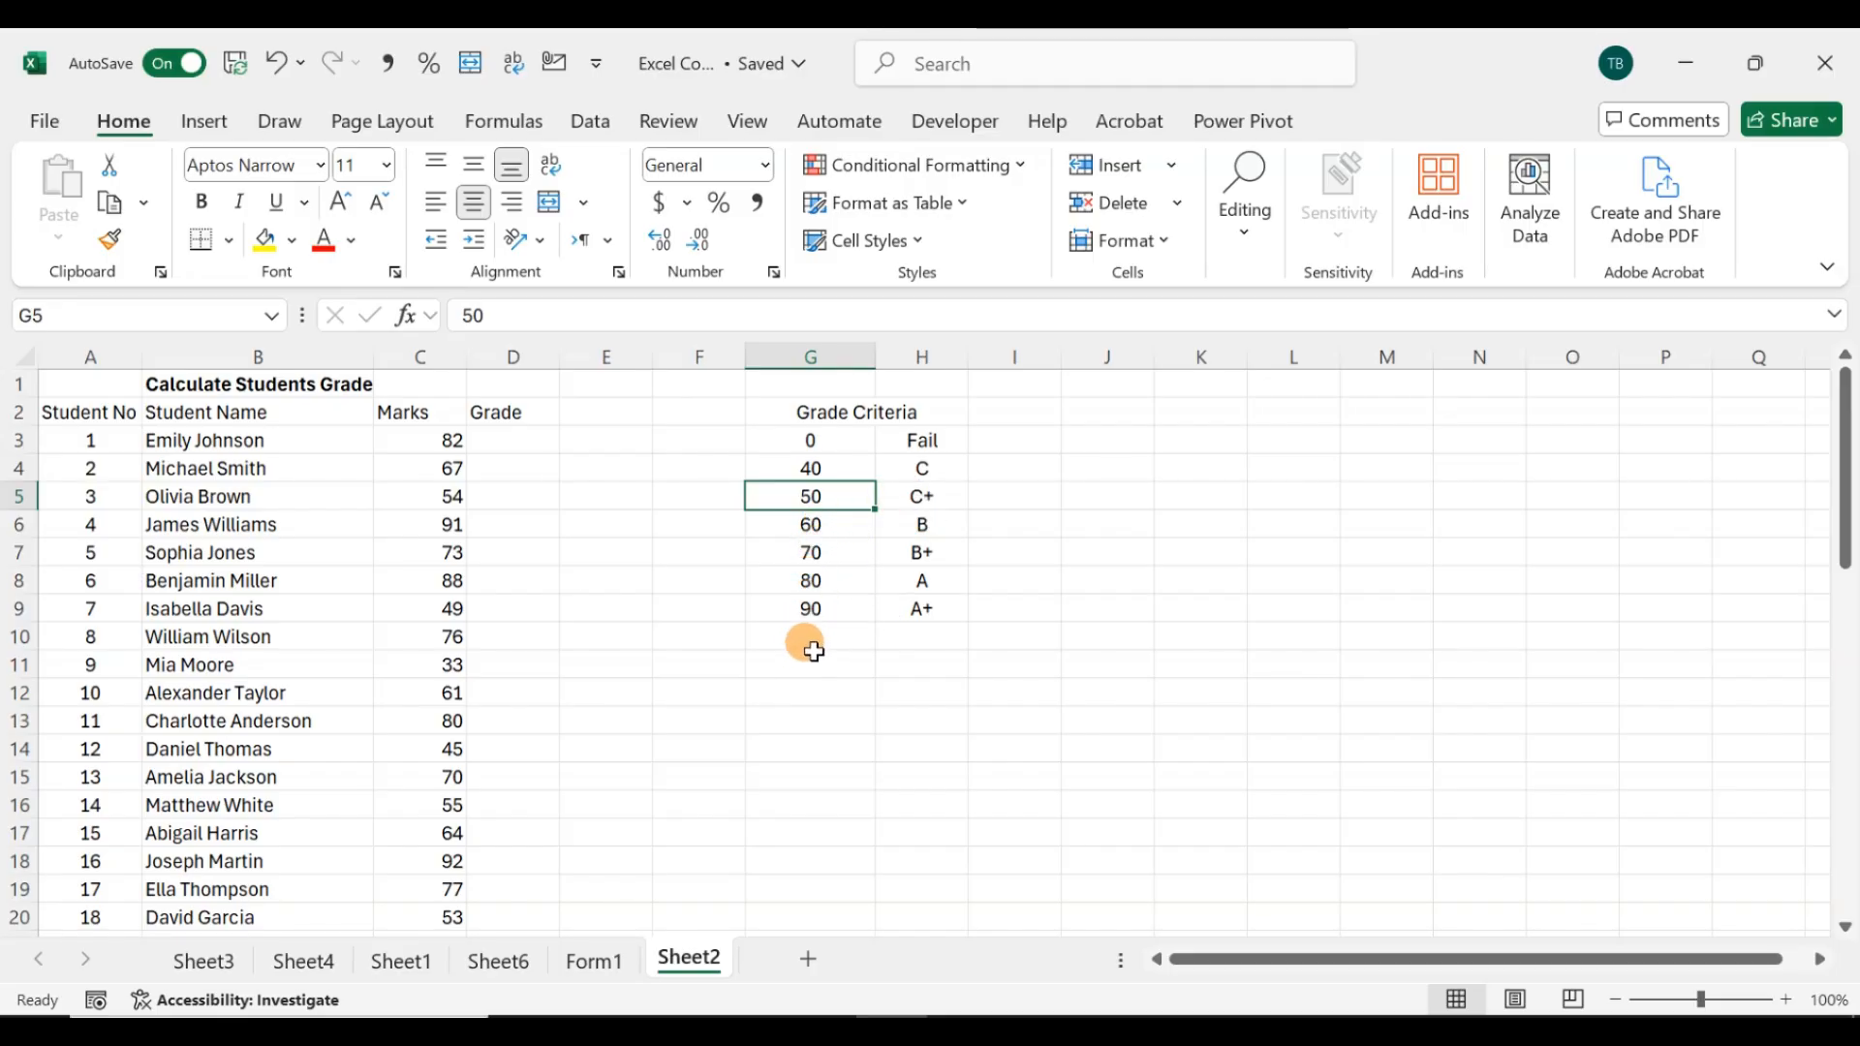
left_click(520, 441)
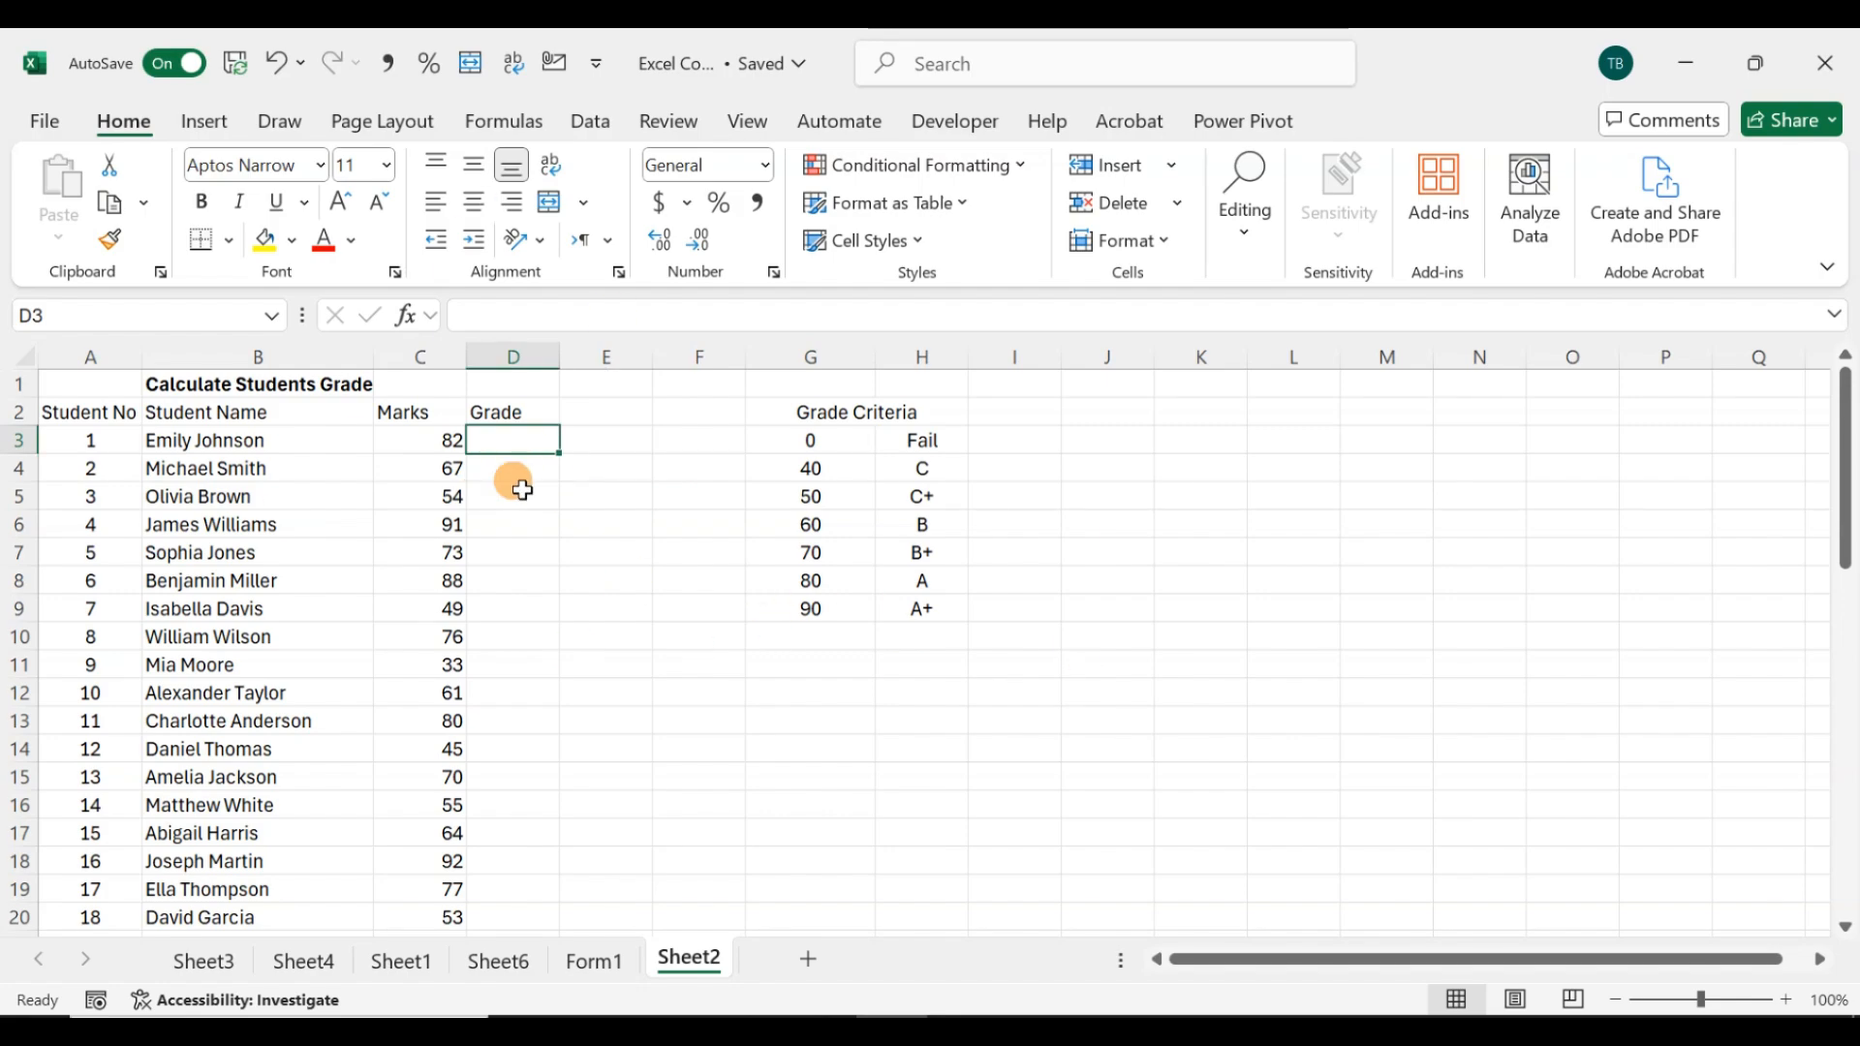
left_click(430, 445)
left_click(528, 438)
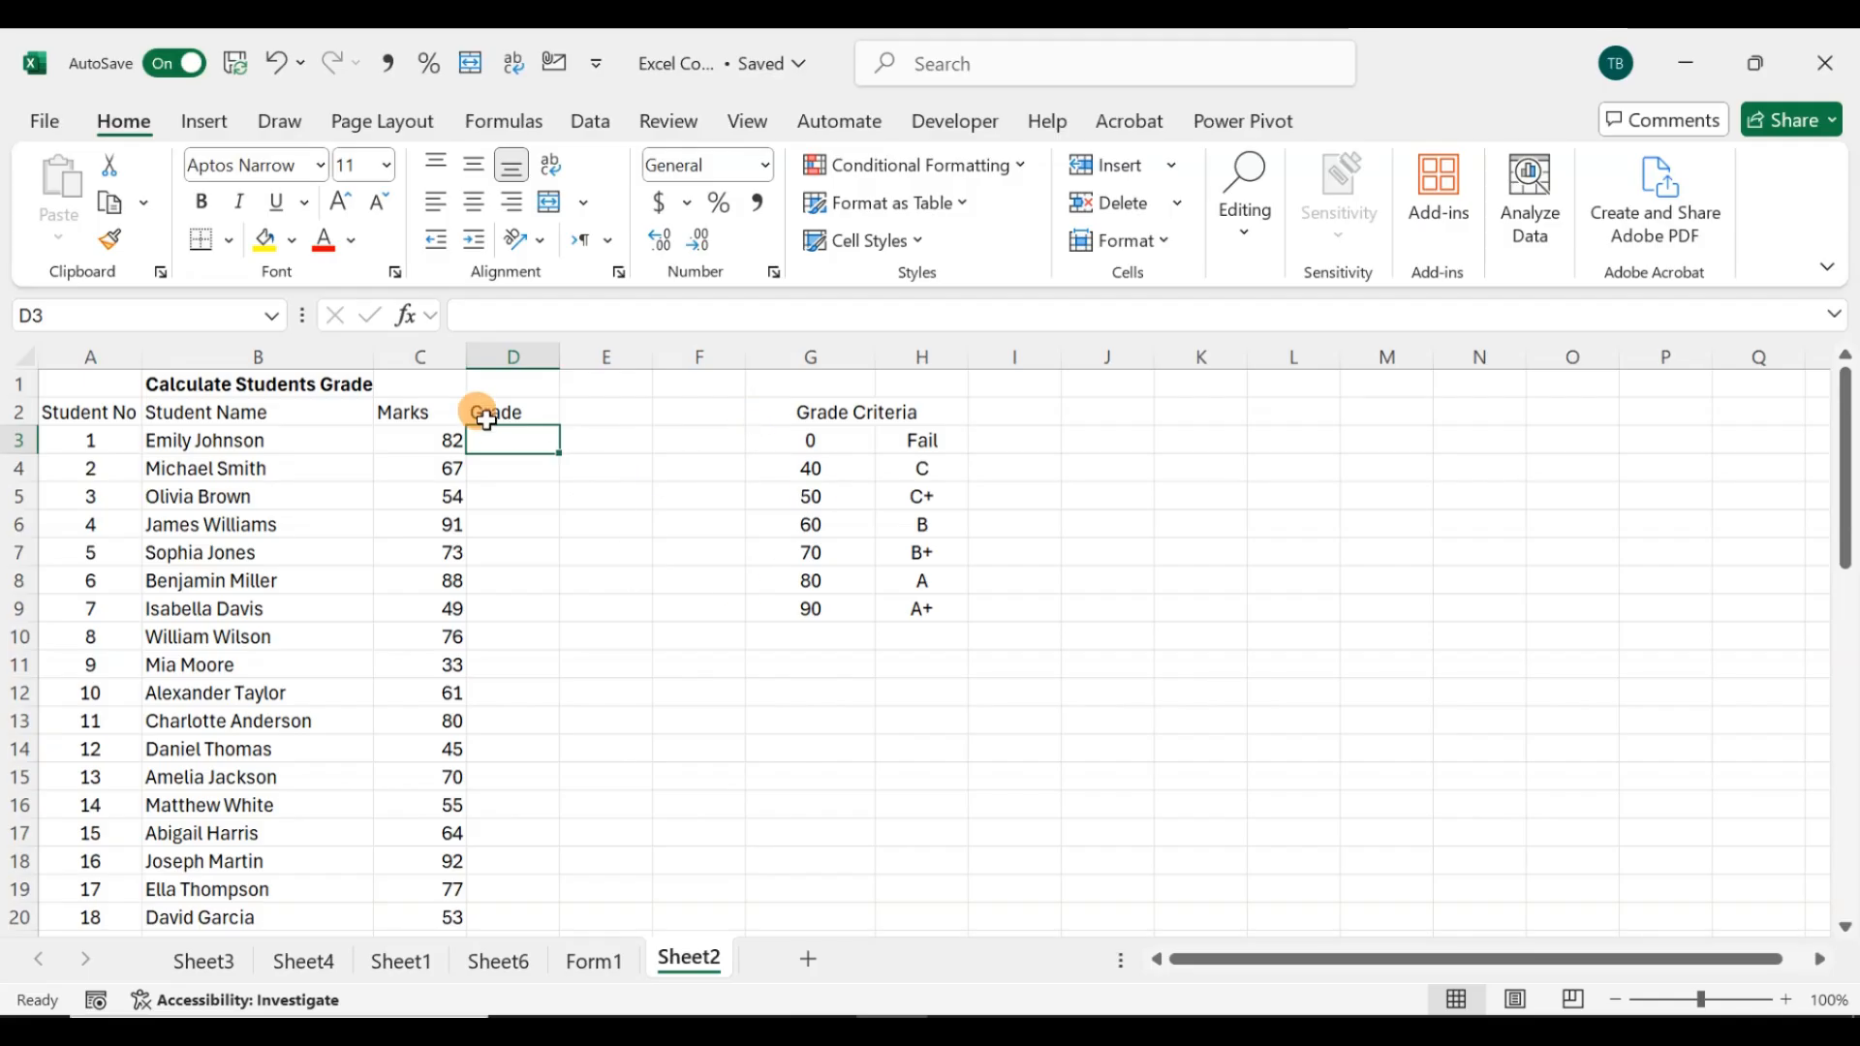
type("=VLOOKUP(")
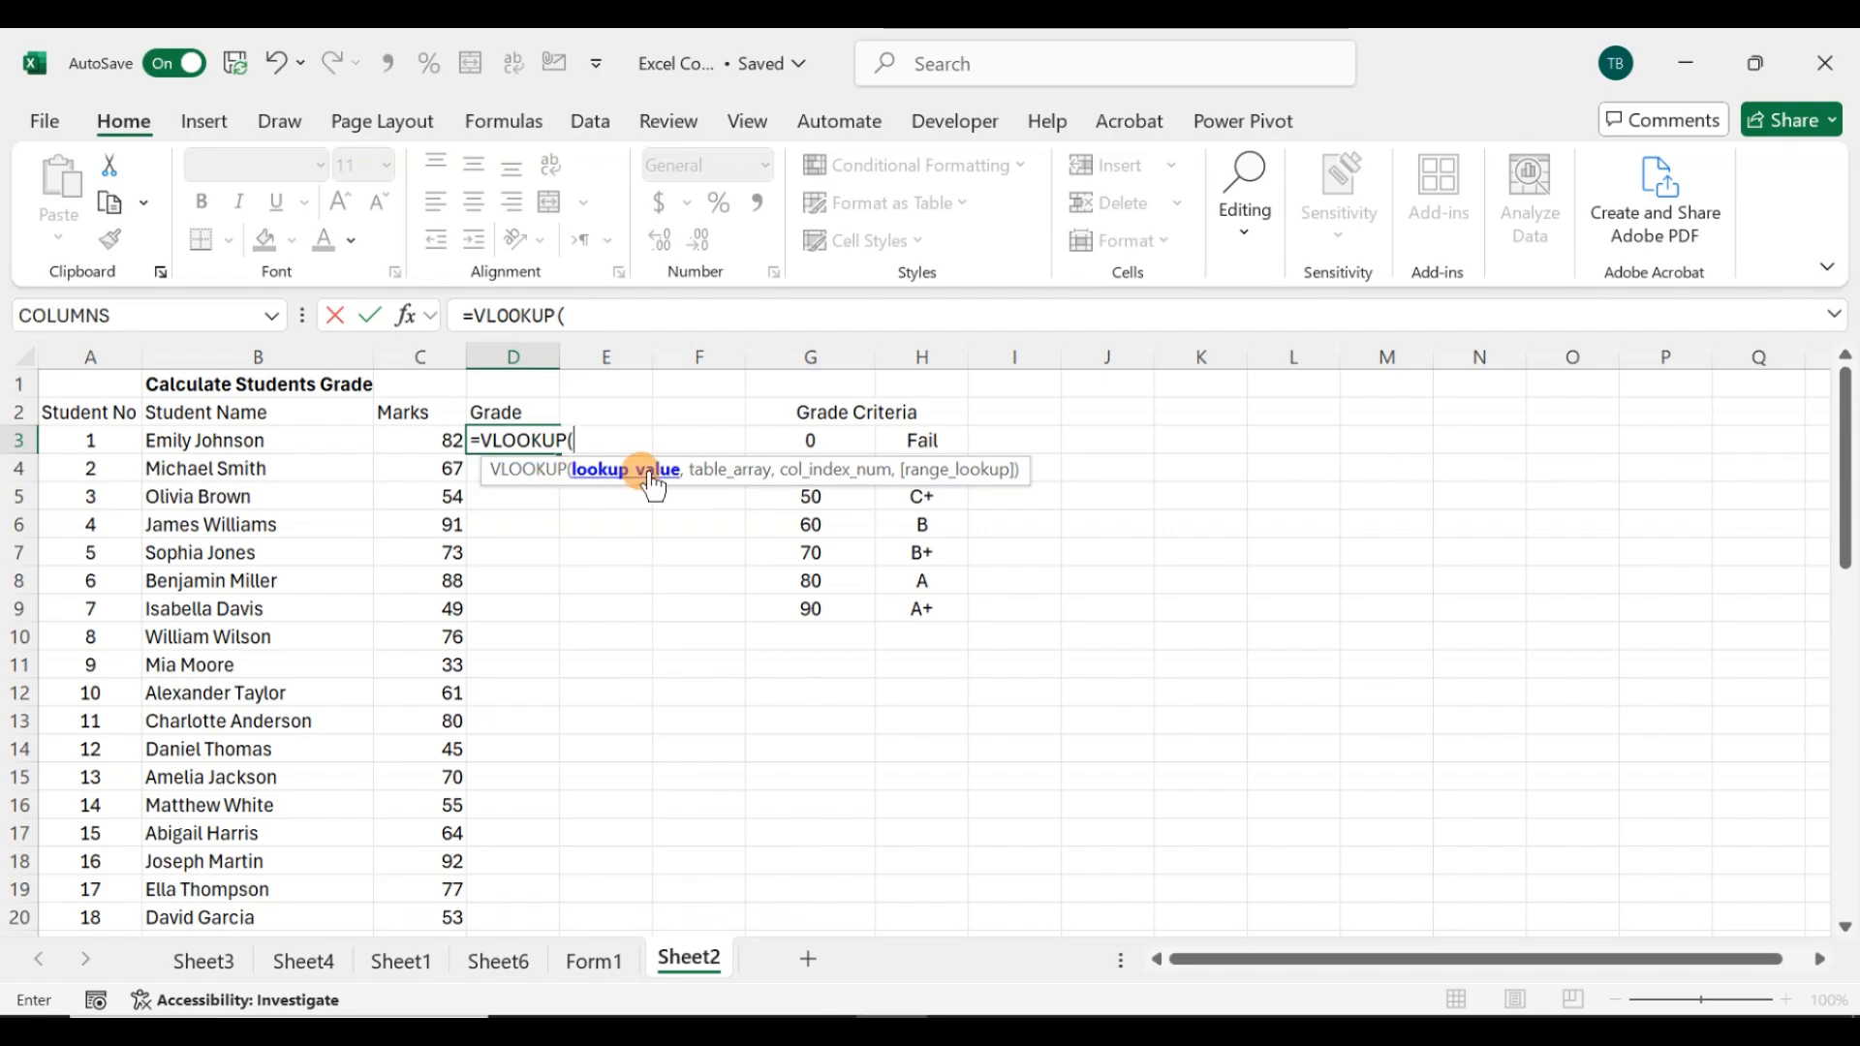
left_click(418, 442)
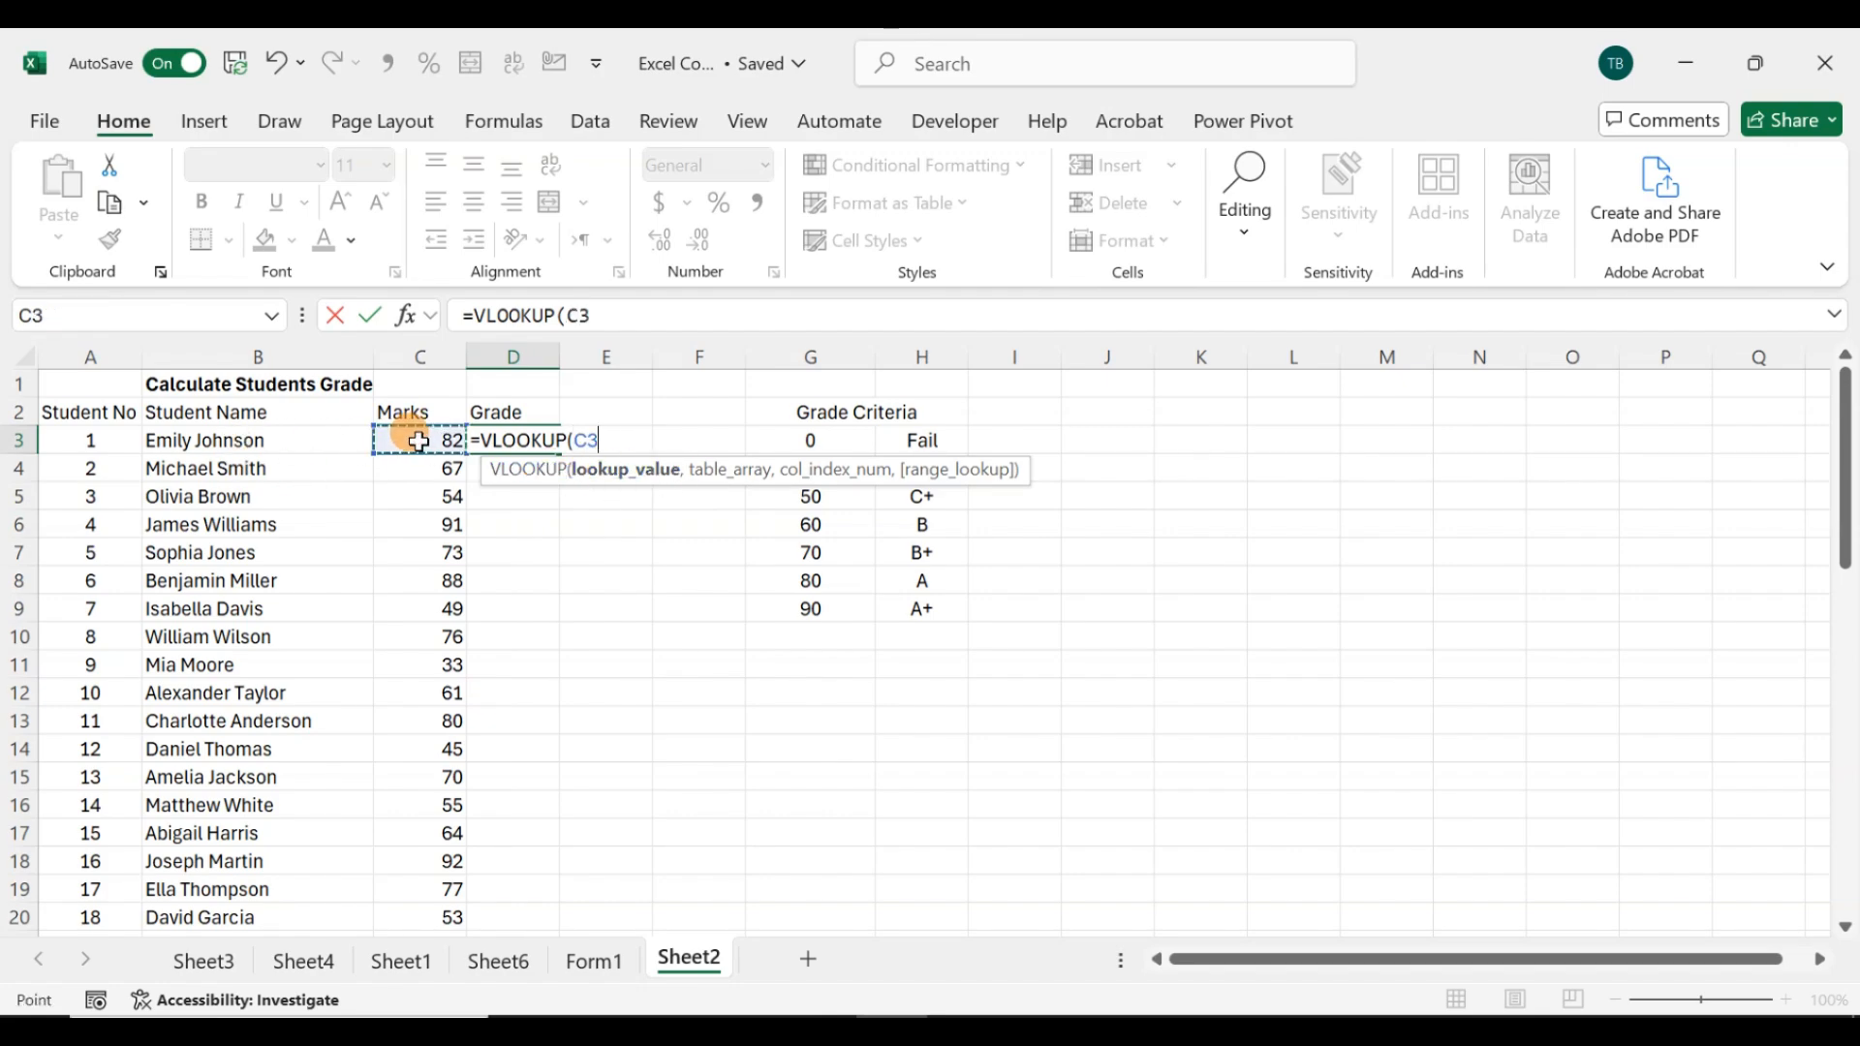
type(",")
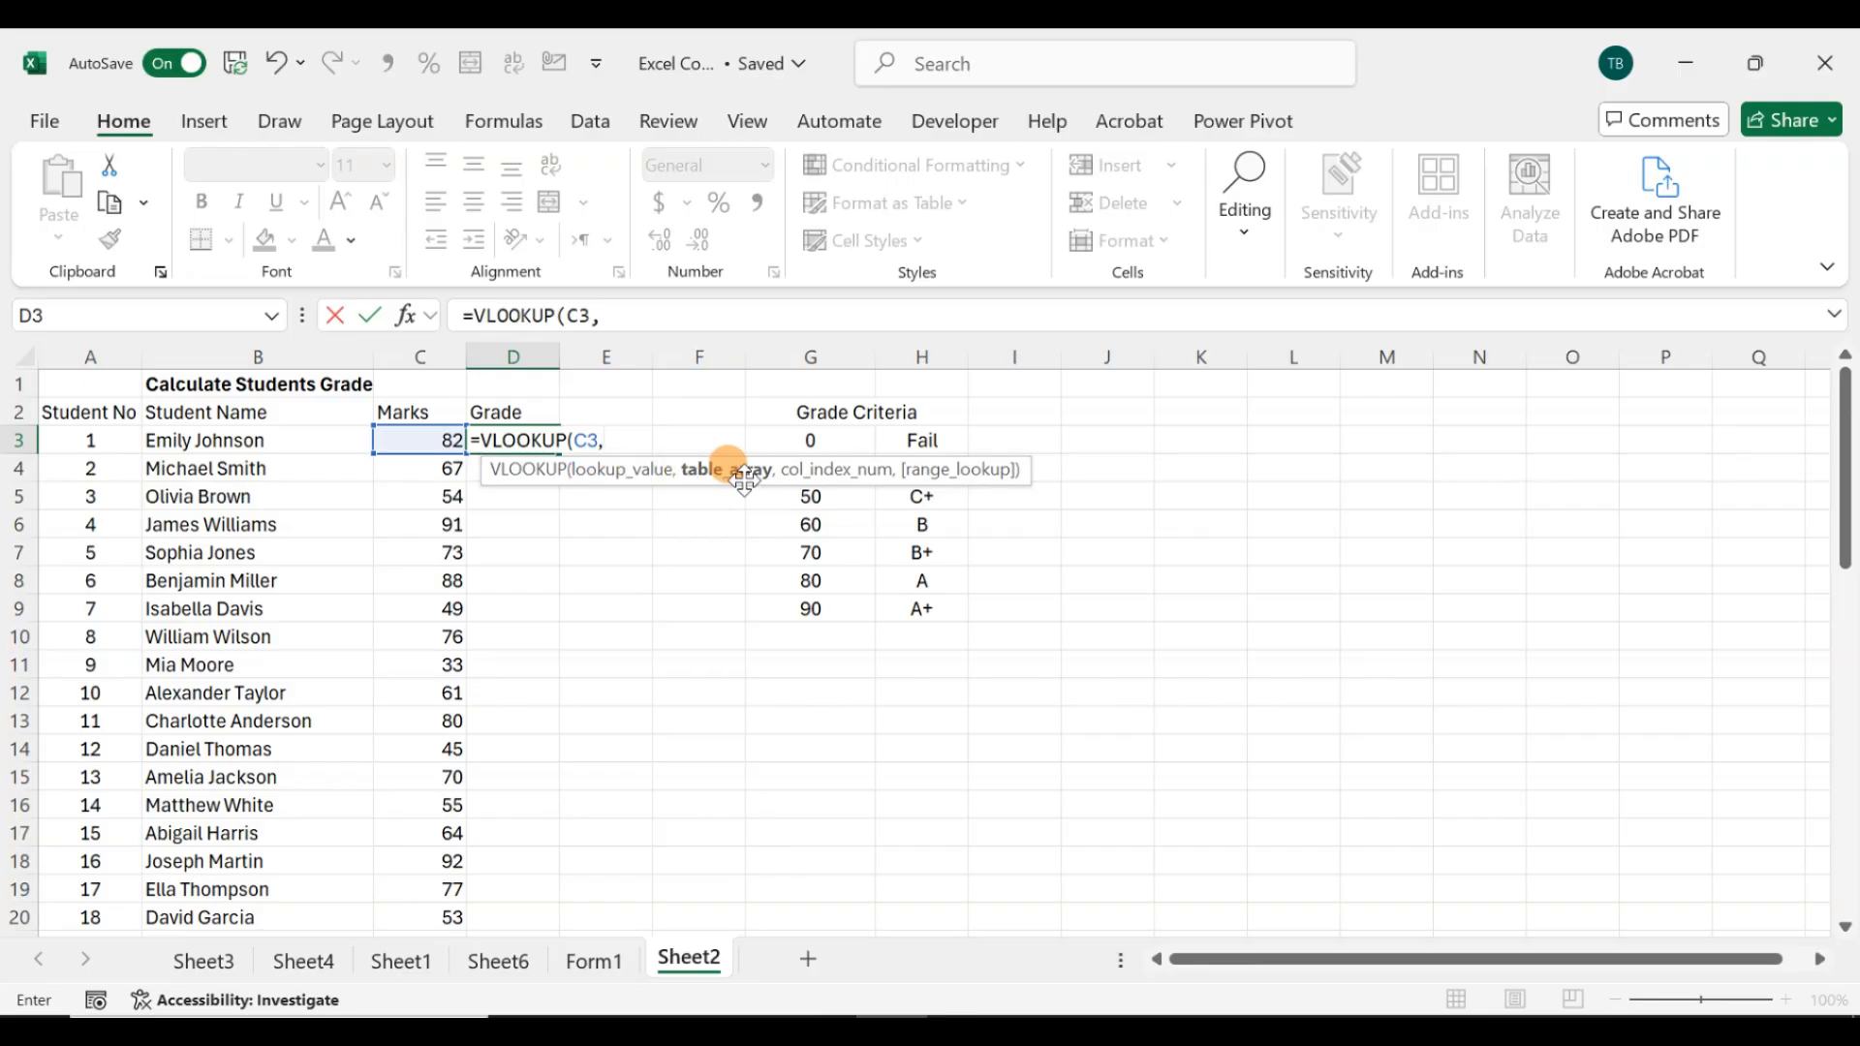
left_click_drag(762, 438, 901, 609)
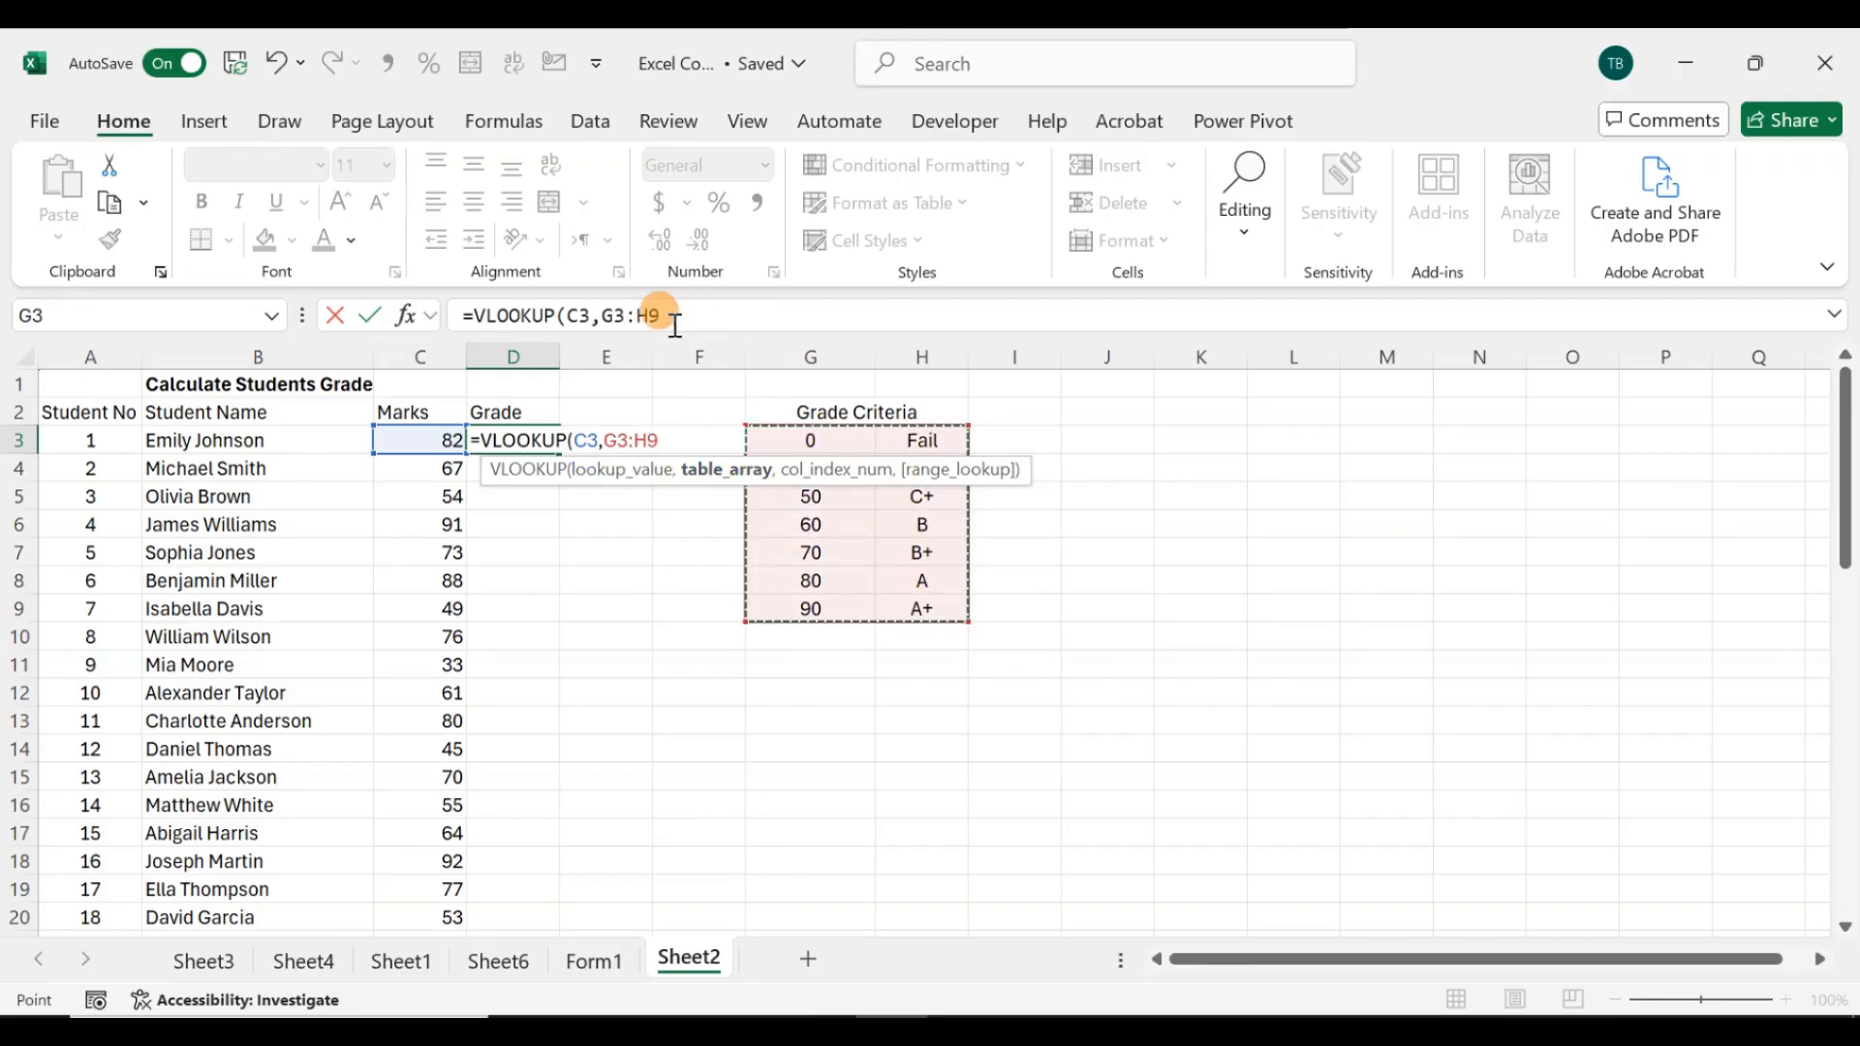
Step: Complete the formula as =VLOOKUP(C3,$G$3:$H$9,2,TRUE) with an absolute table range and approximate match, and confirm it
left_click_drag(669, 317, 597, 315)
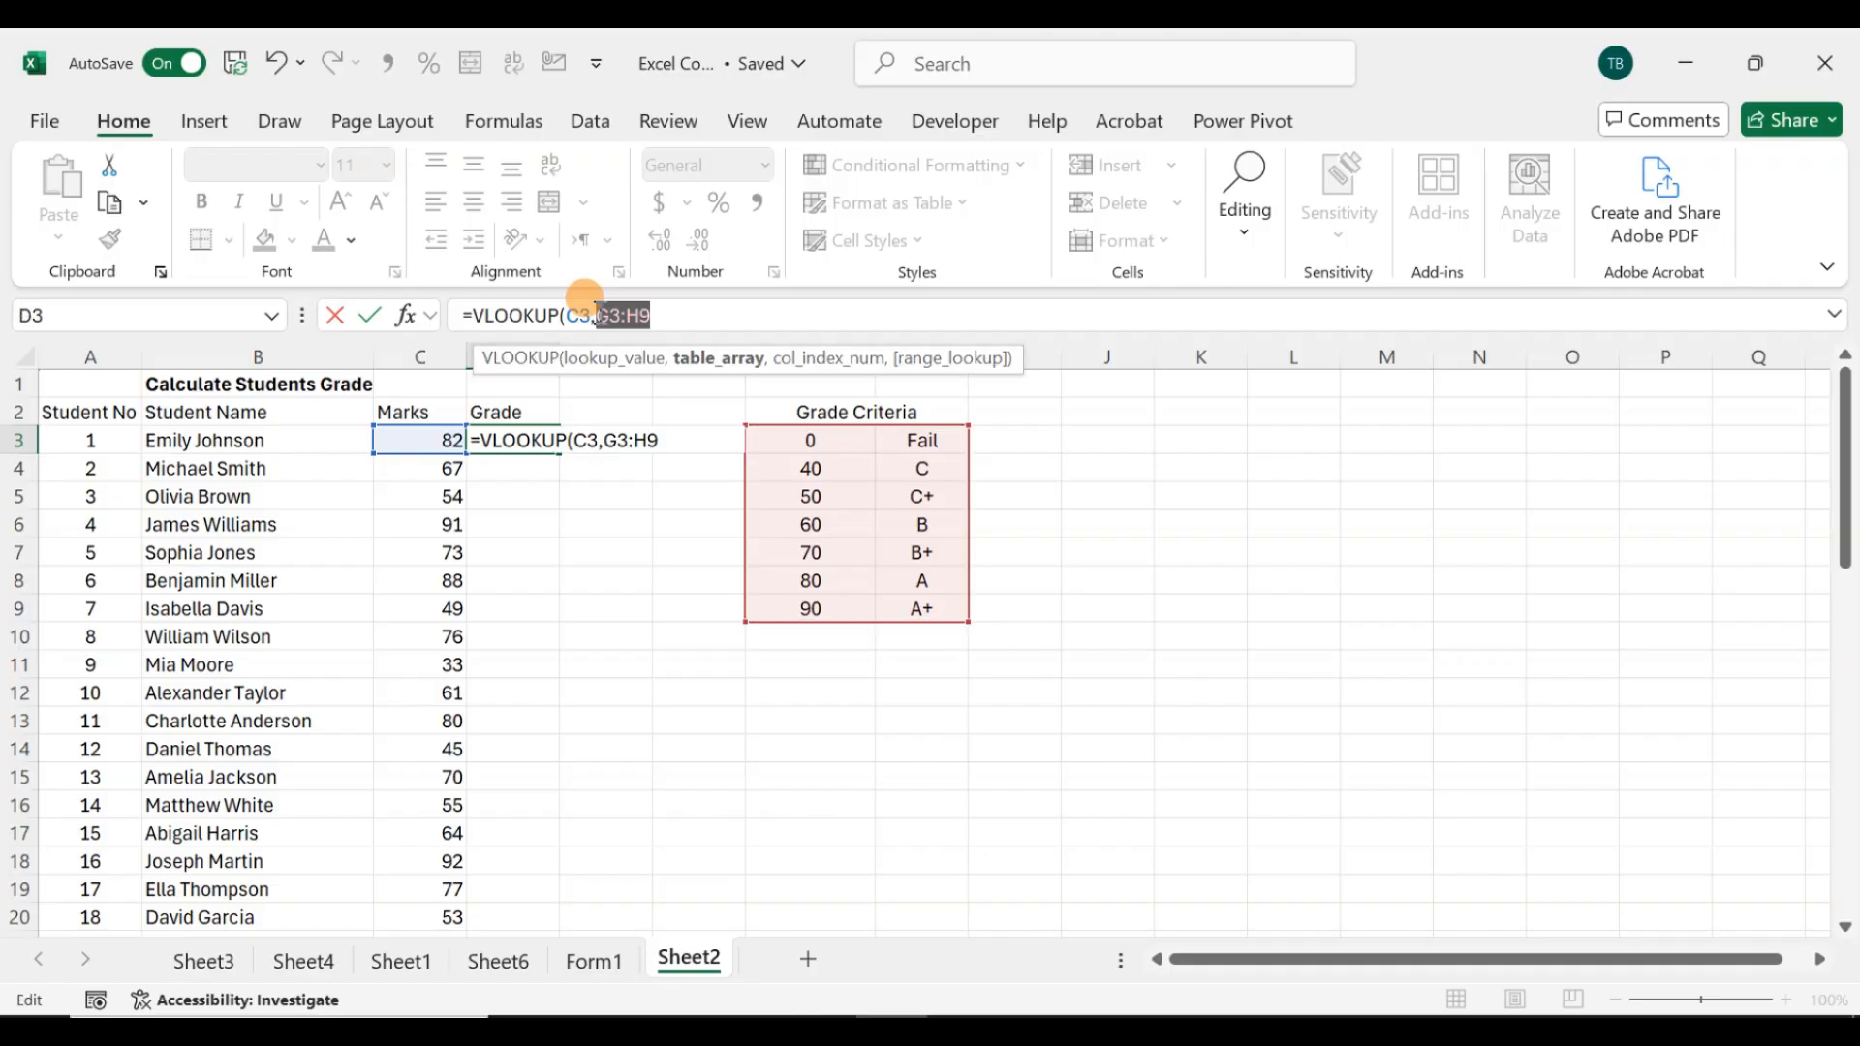
key("F4")
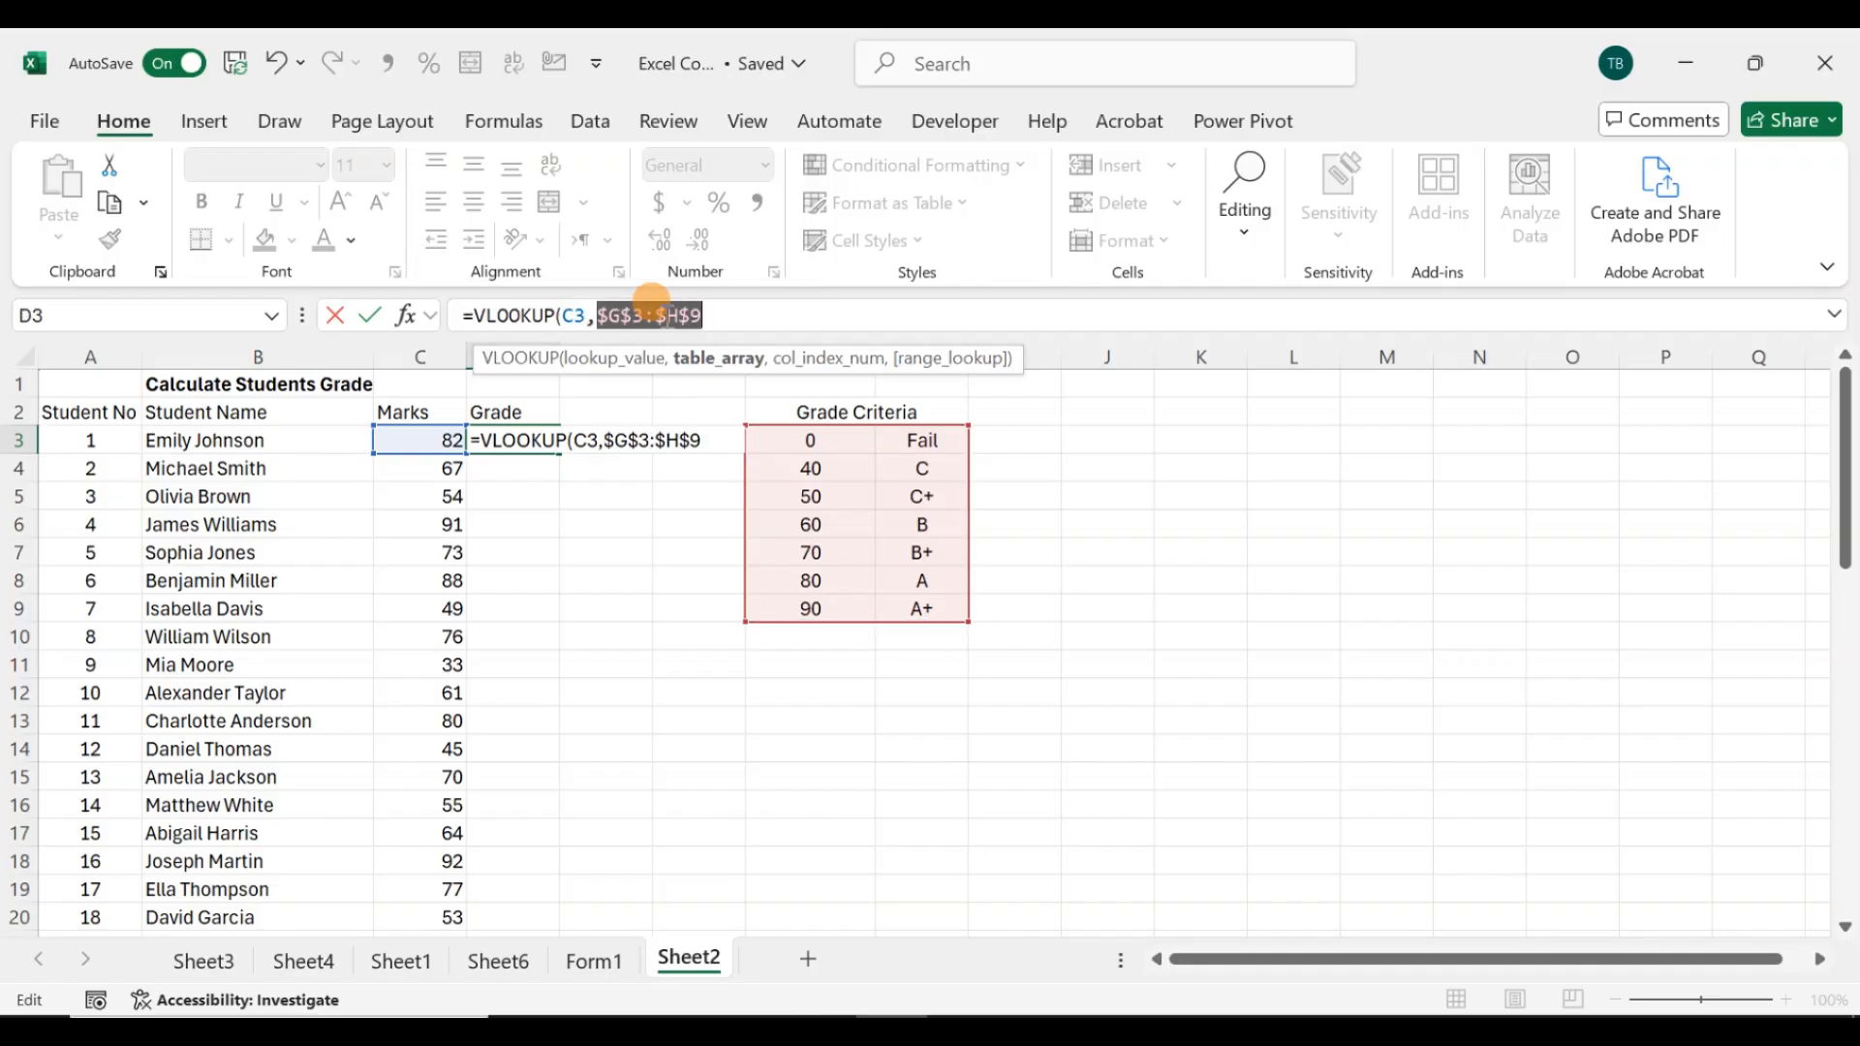
left_click(726, 317)
type(",")
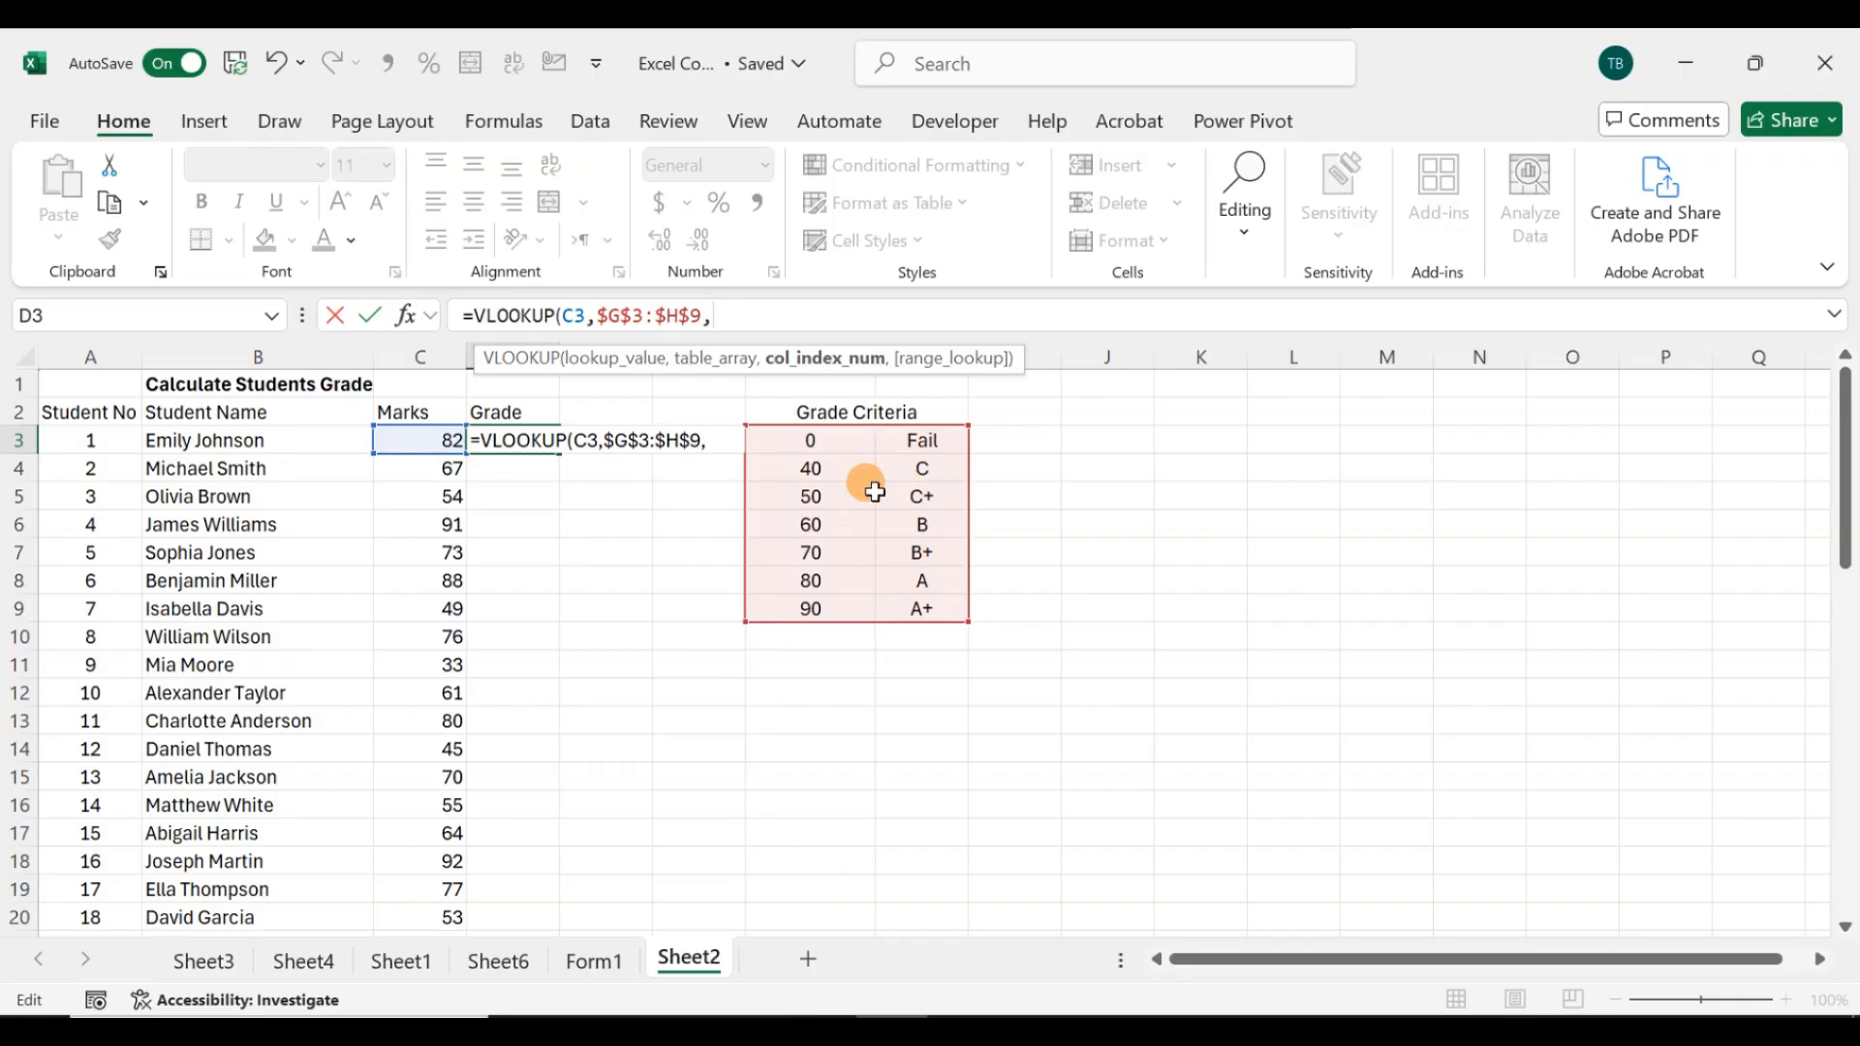
type("2")
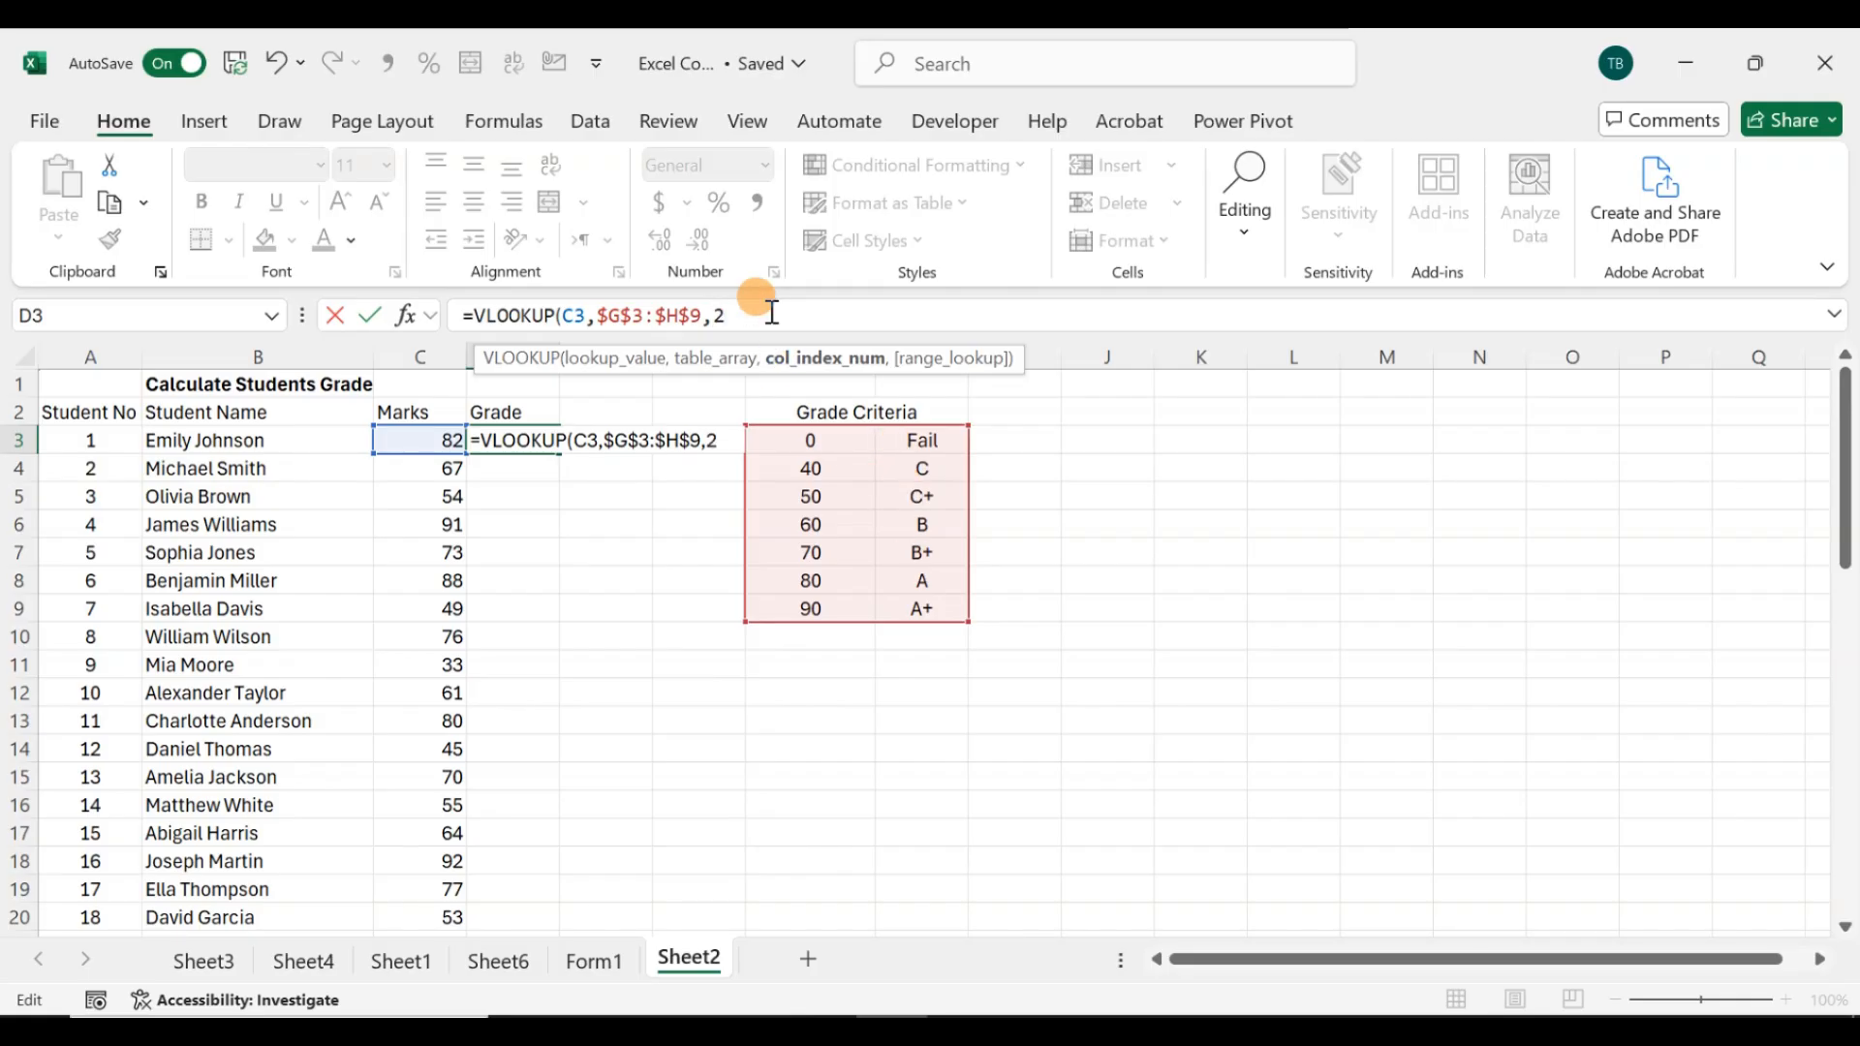
type(",")
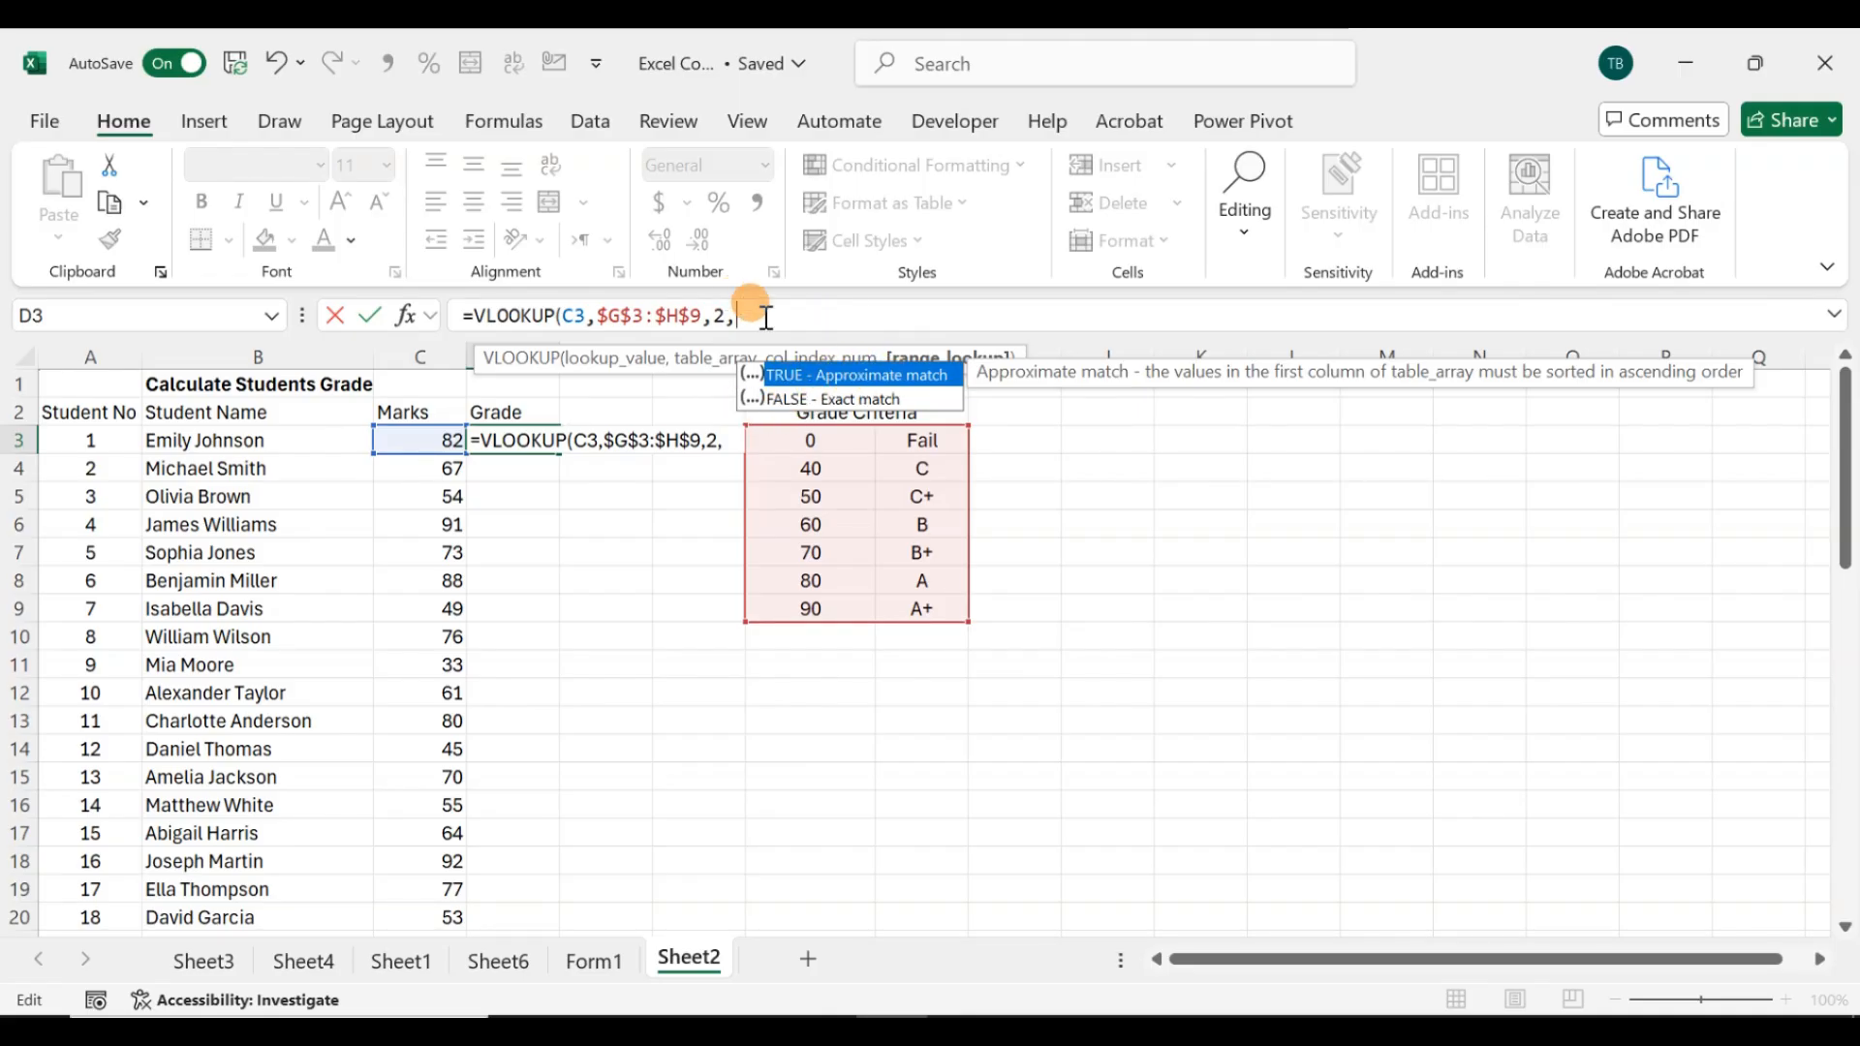
double_click(800, 374)
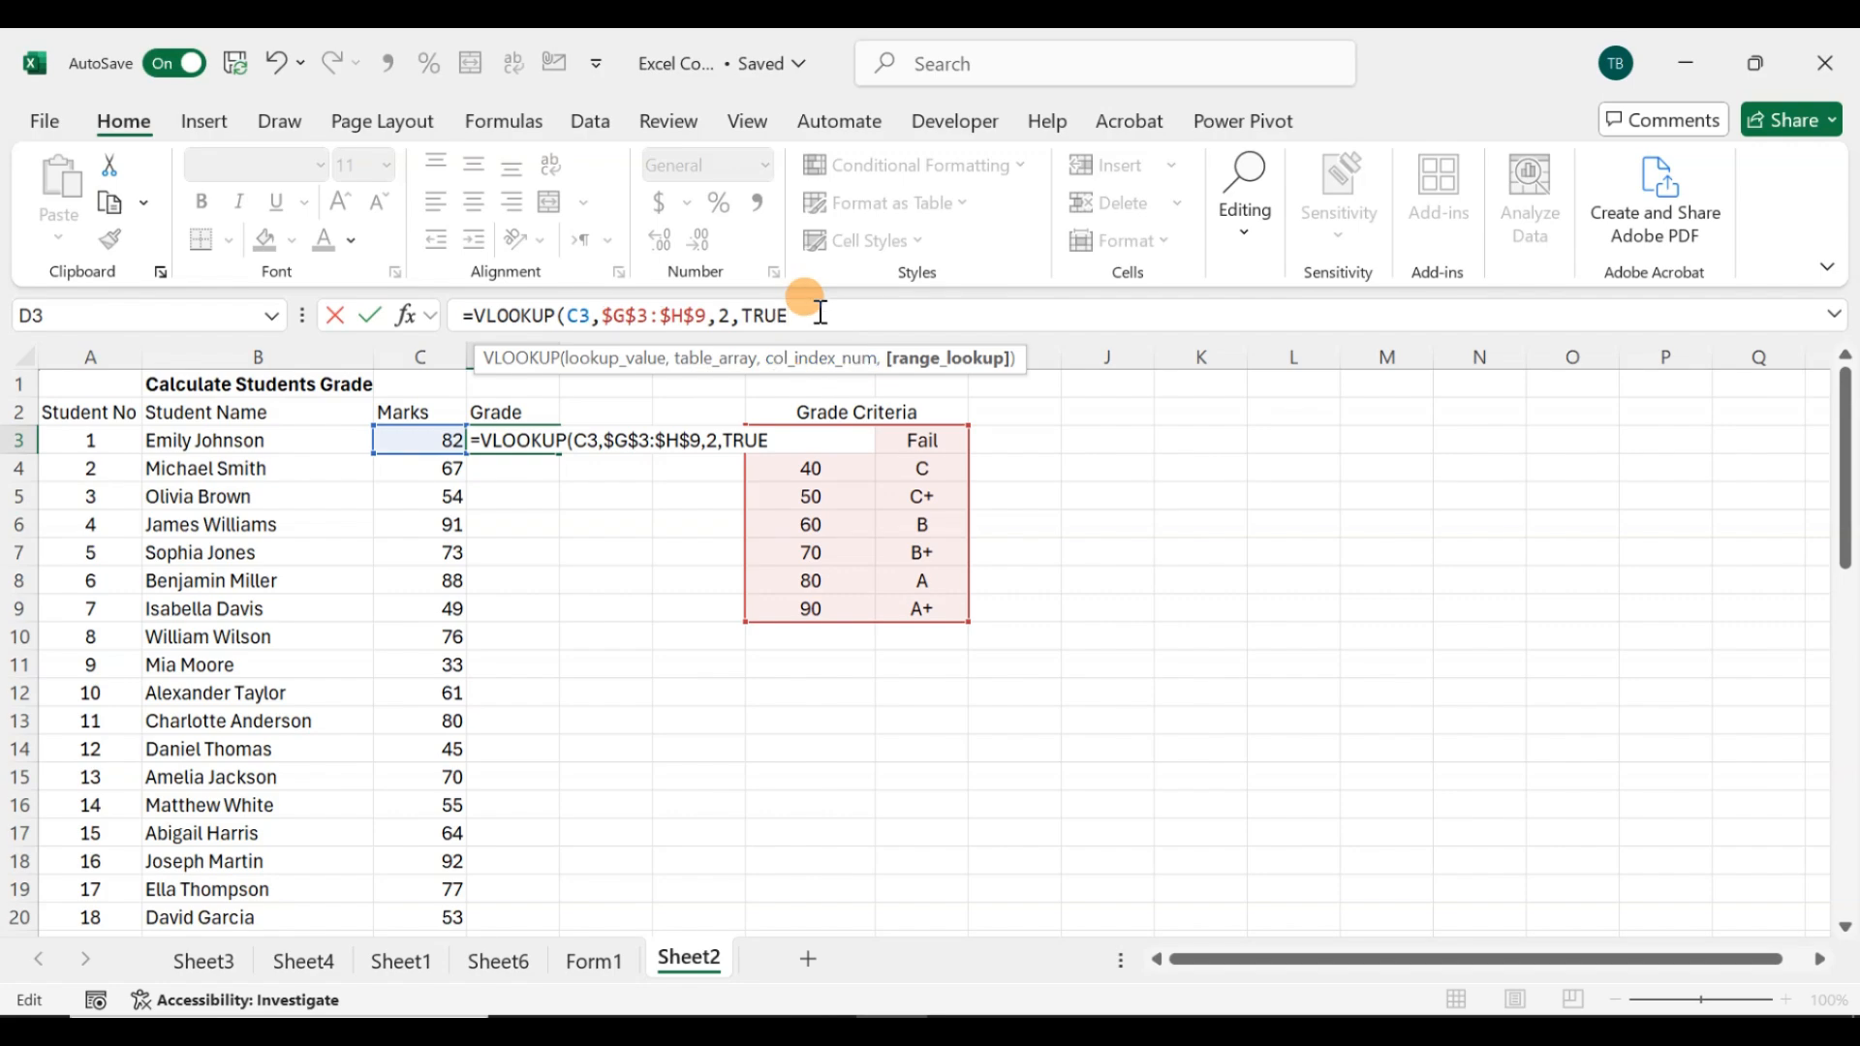
type(")")
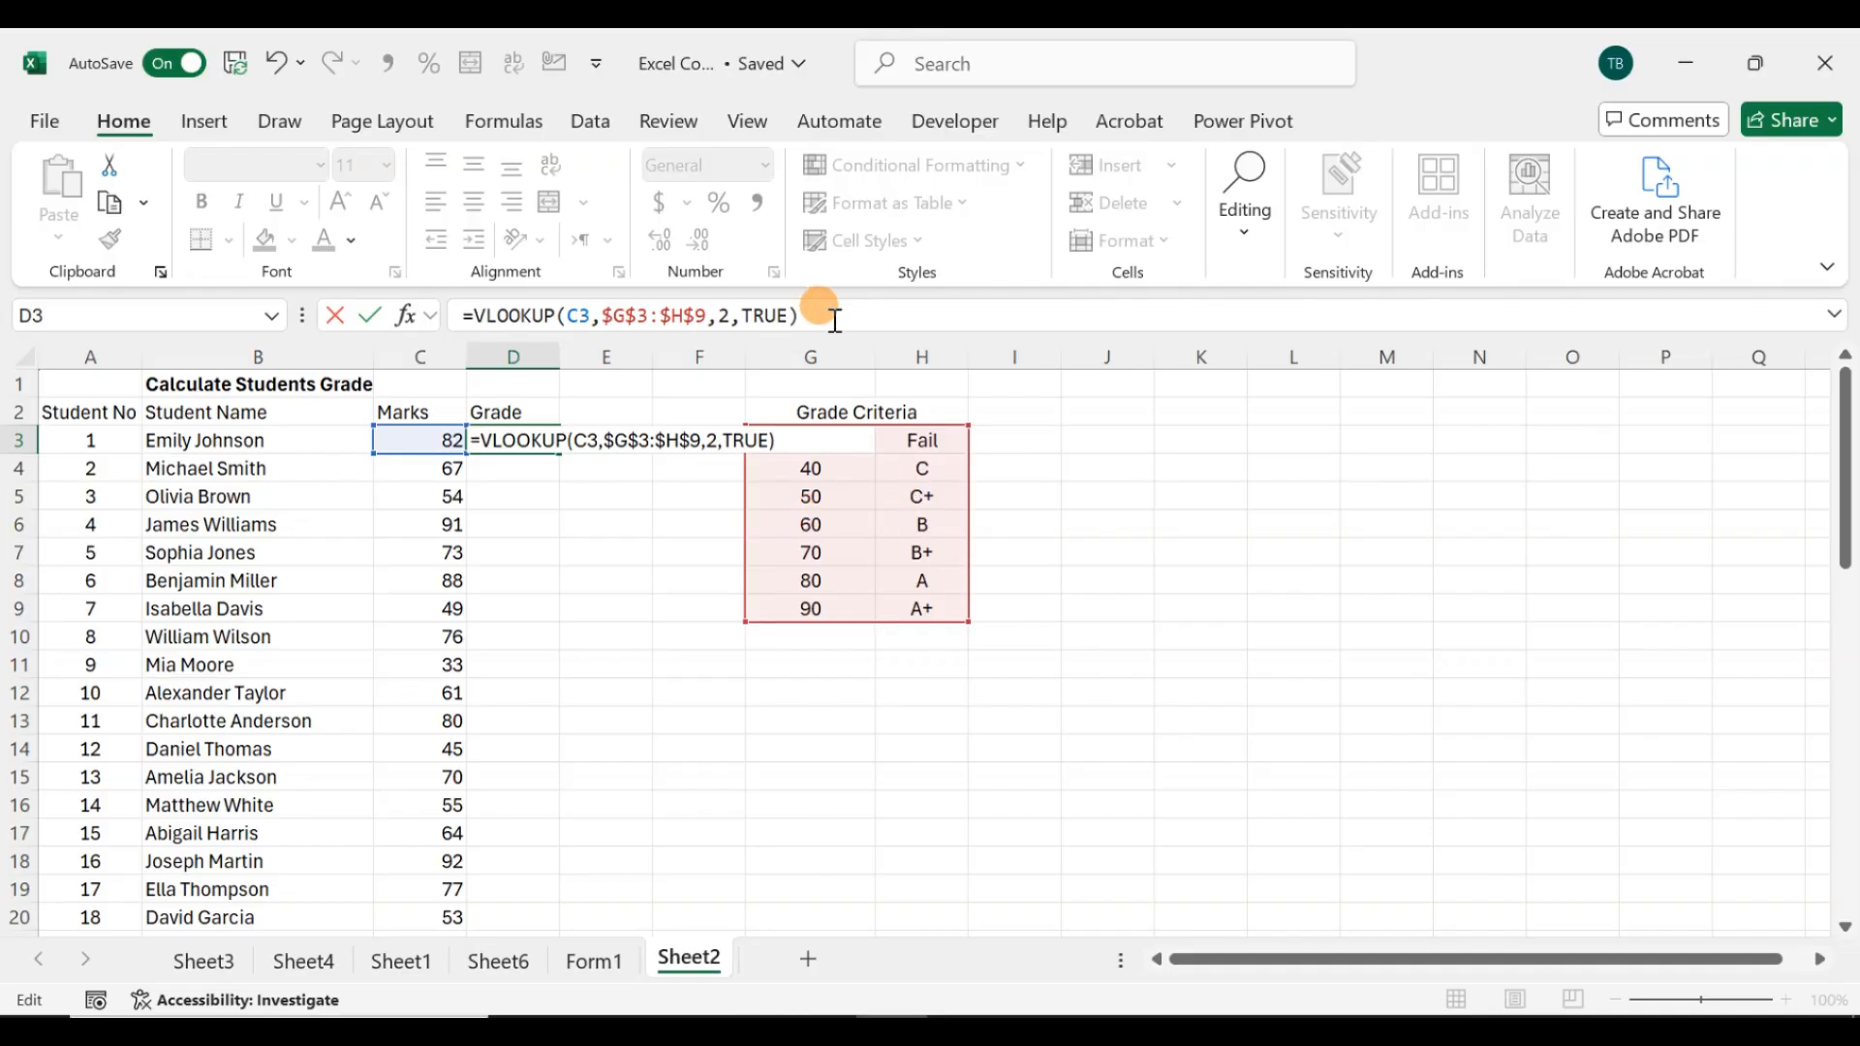
key("Return")
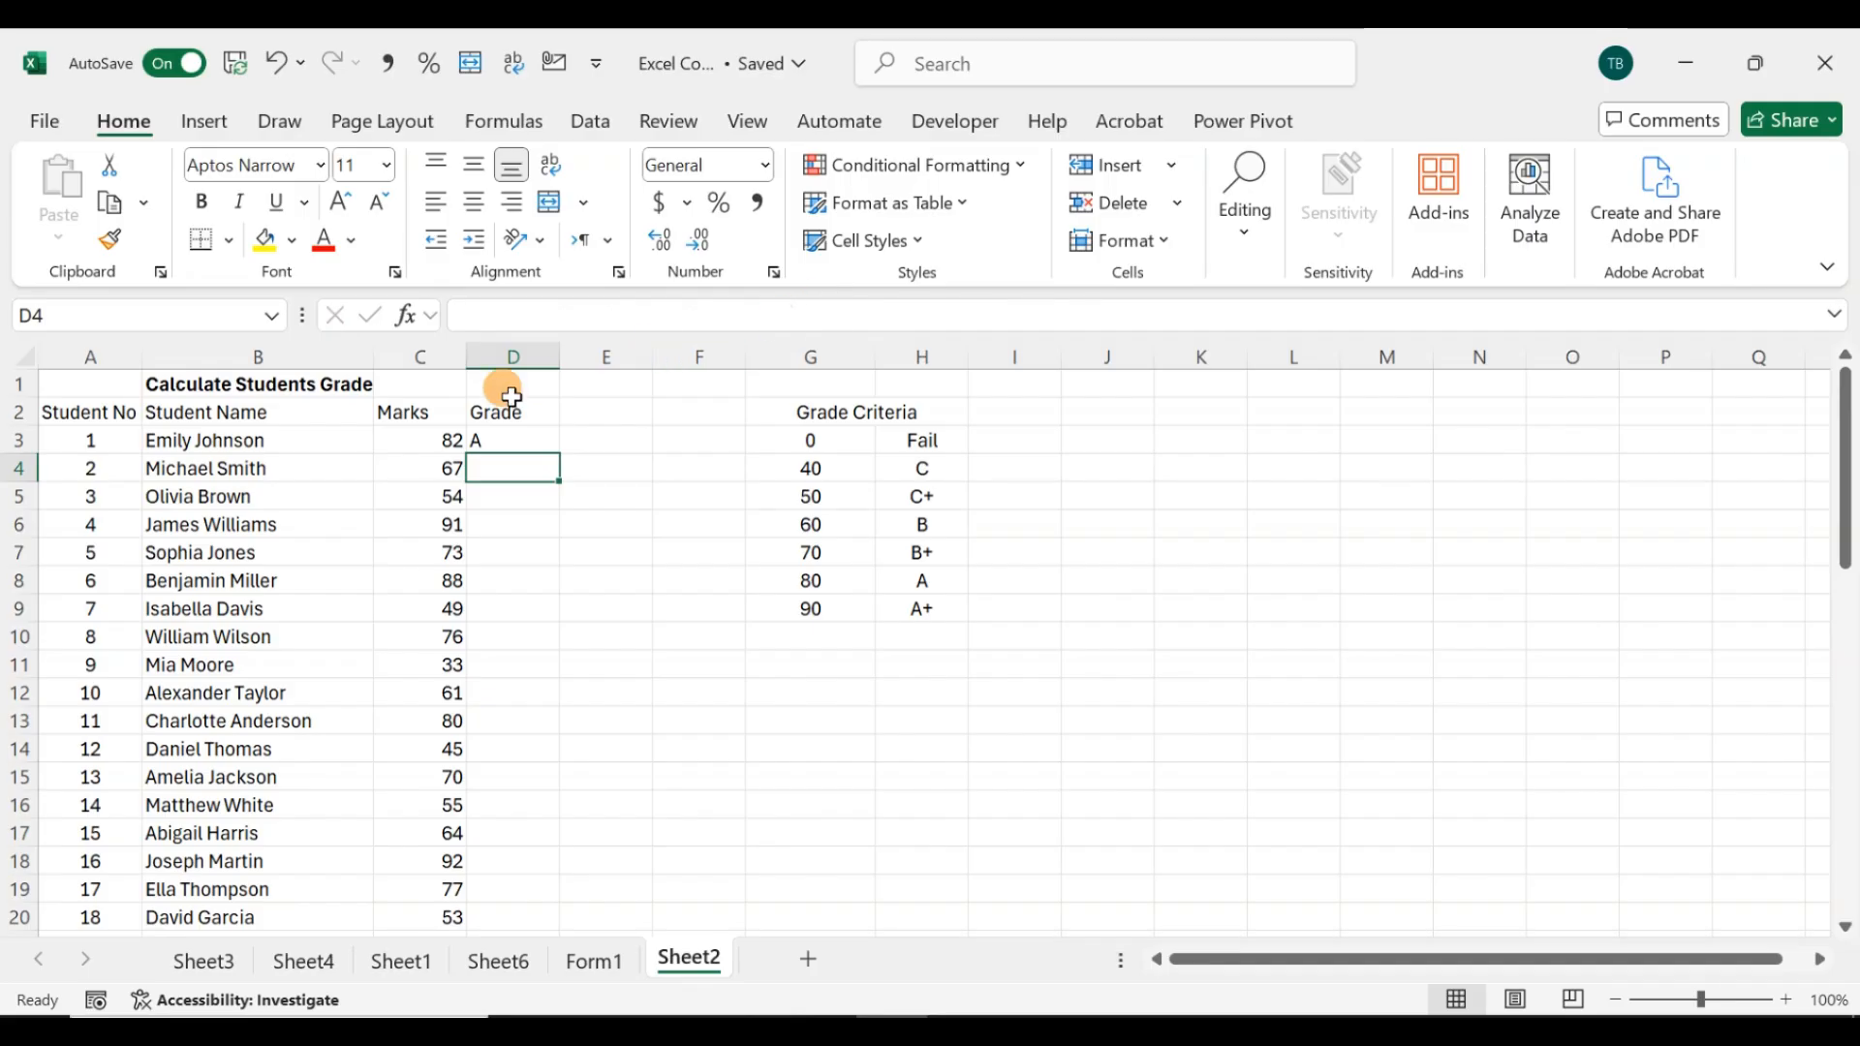
Step: Compare D3's result and the students' marks against the thresholds and grades in the criteria table
left_click(489, 438)
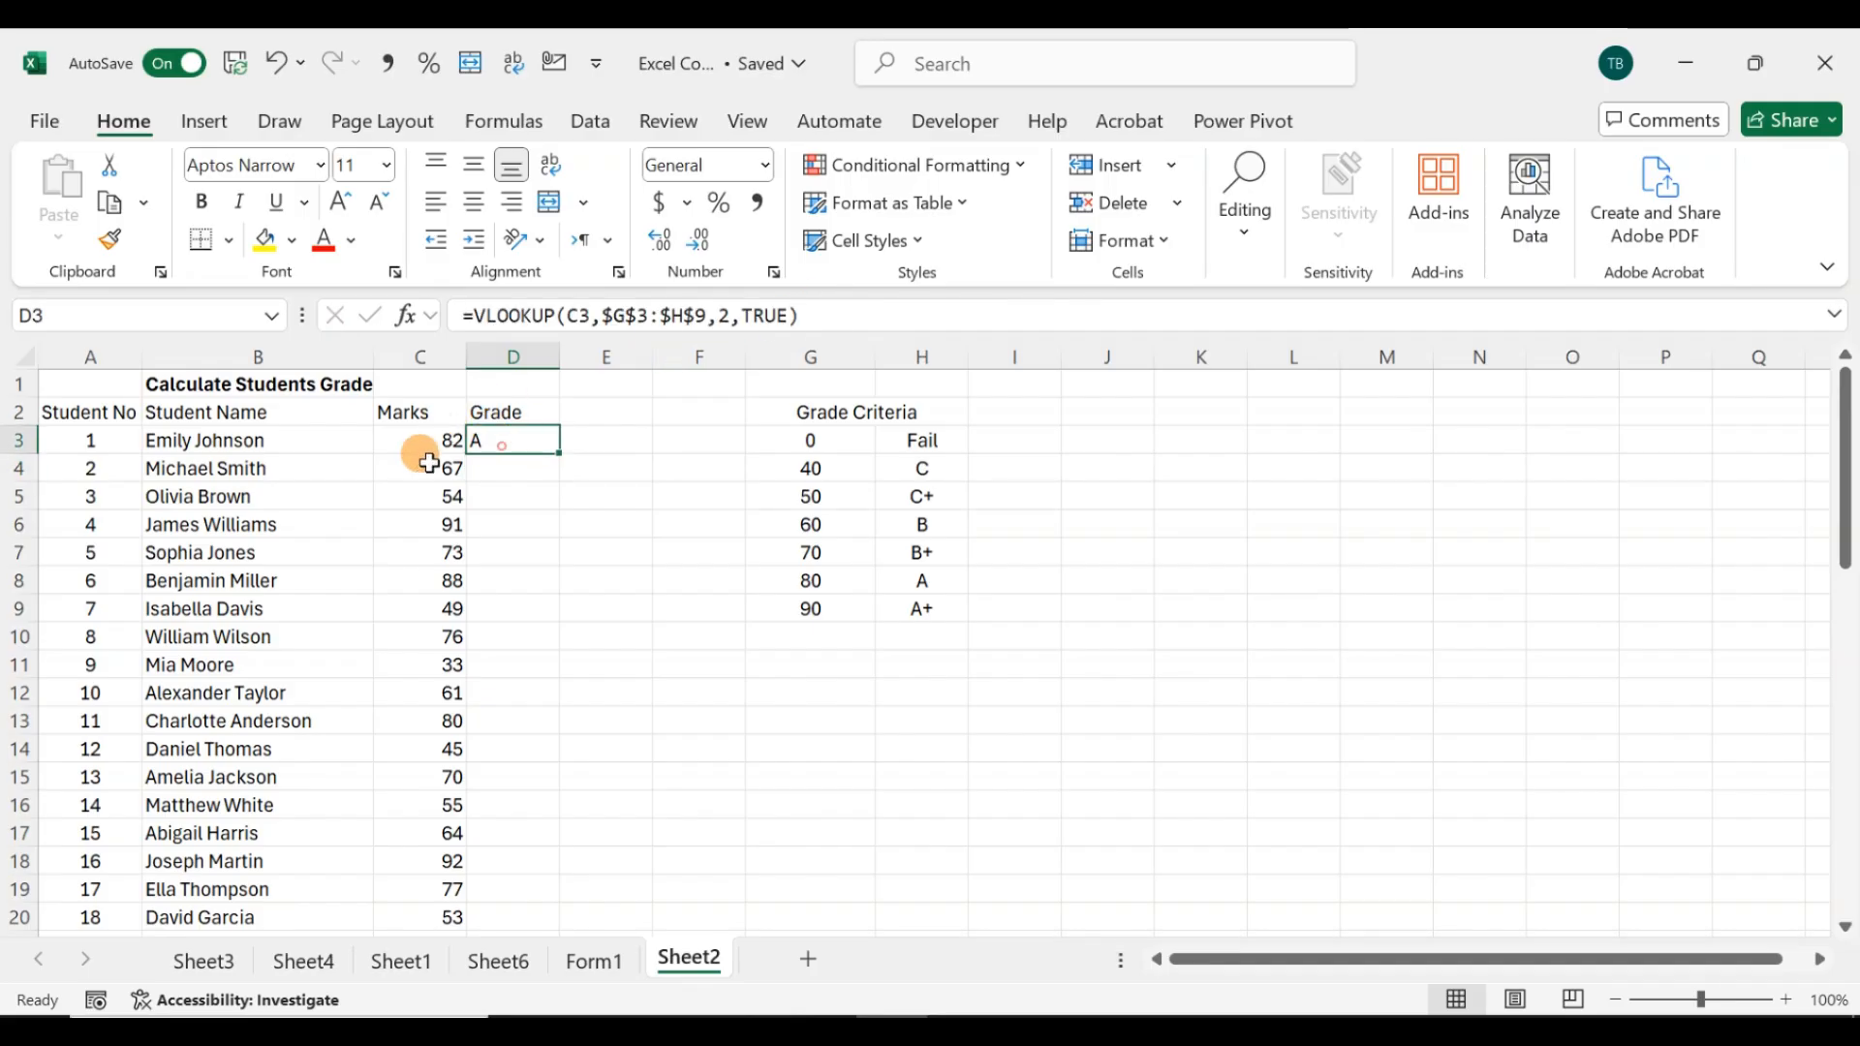
left_click(800, 581)
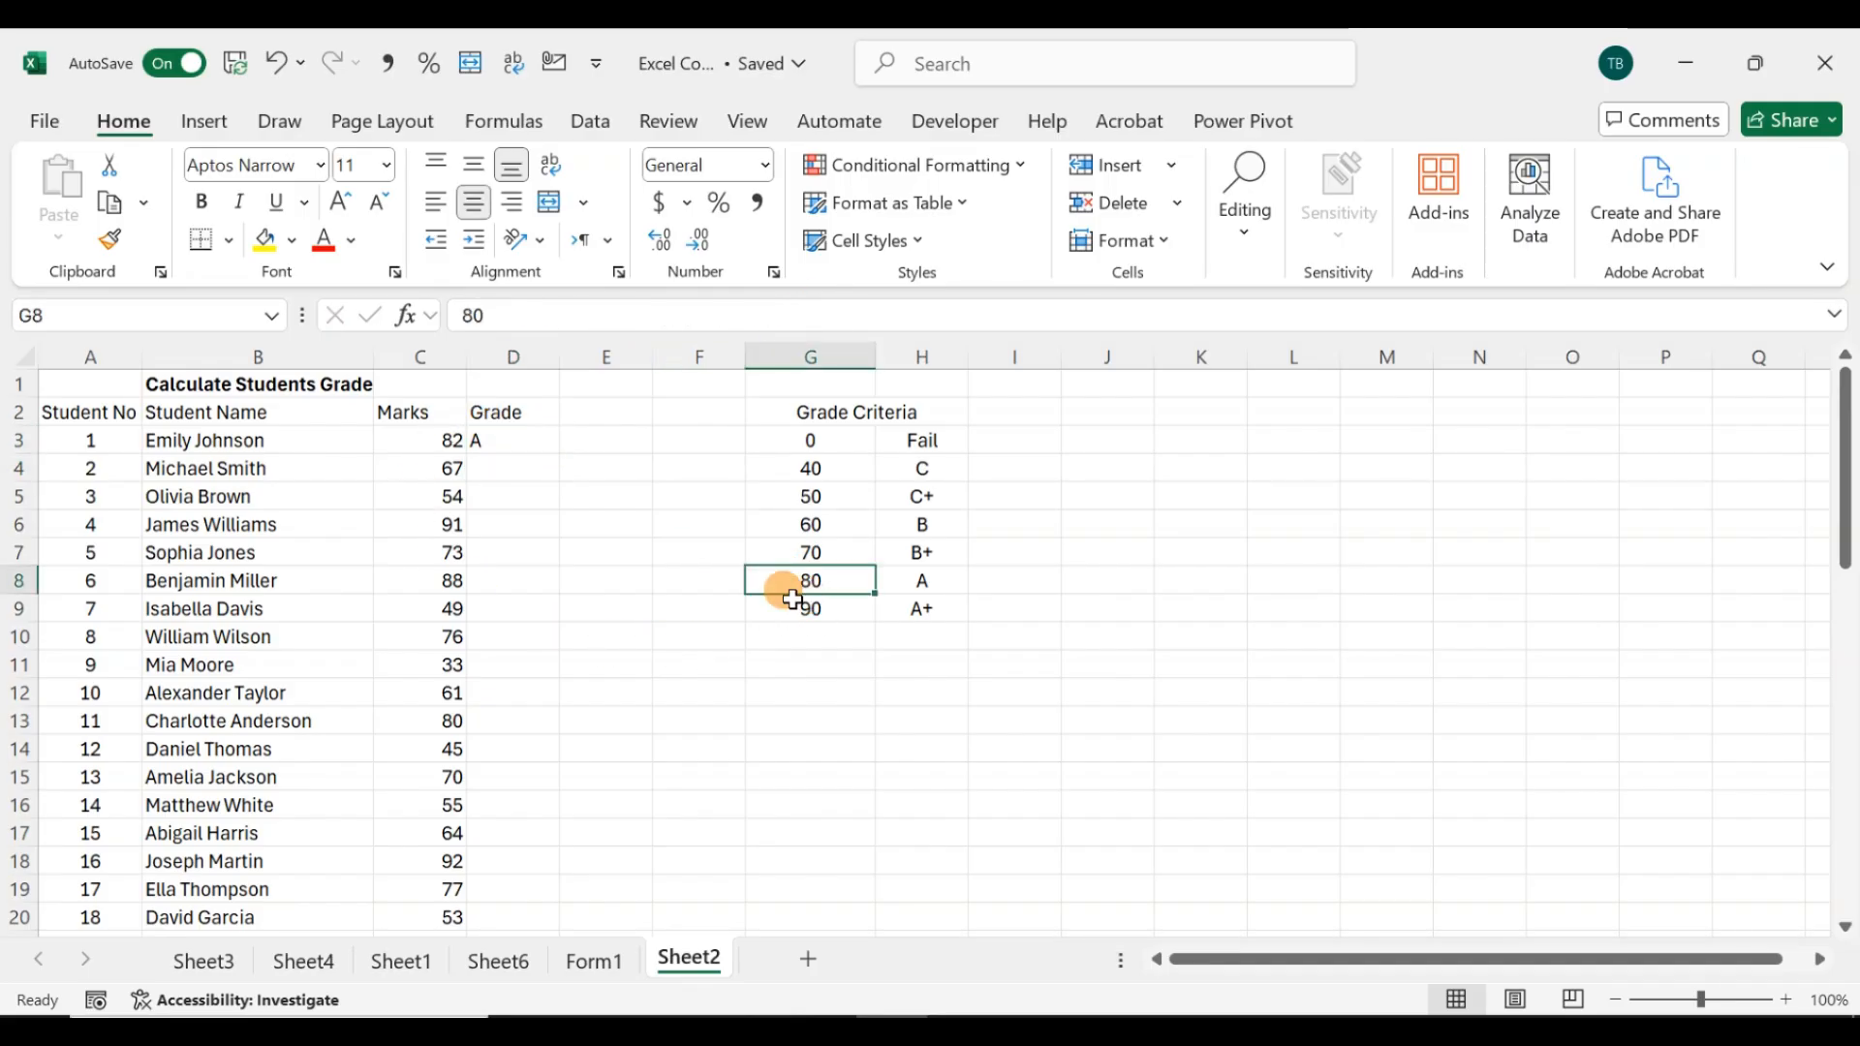
left_click(443, 440)
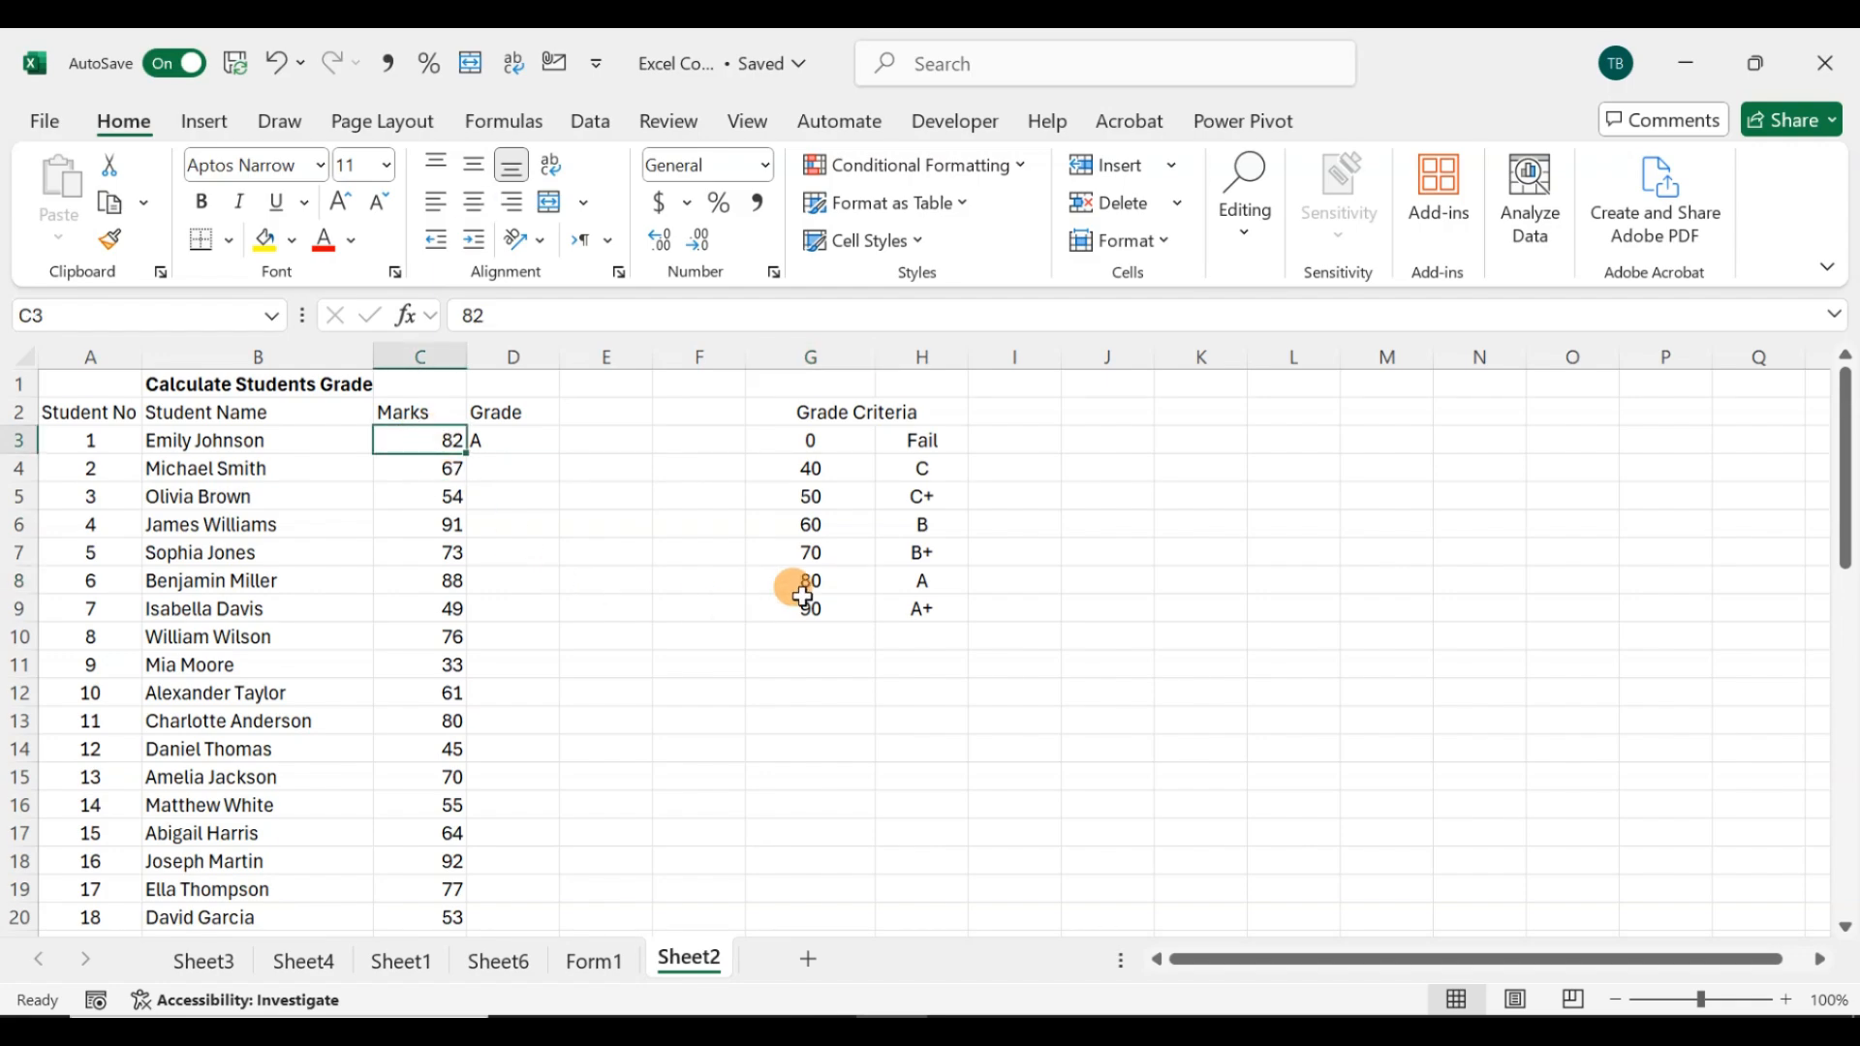
left_click(883, 579)
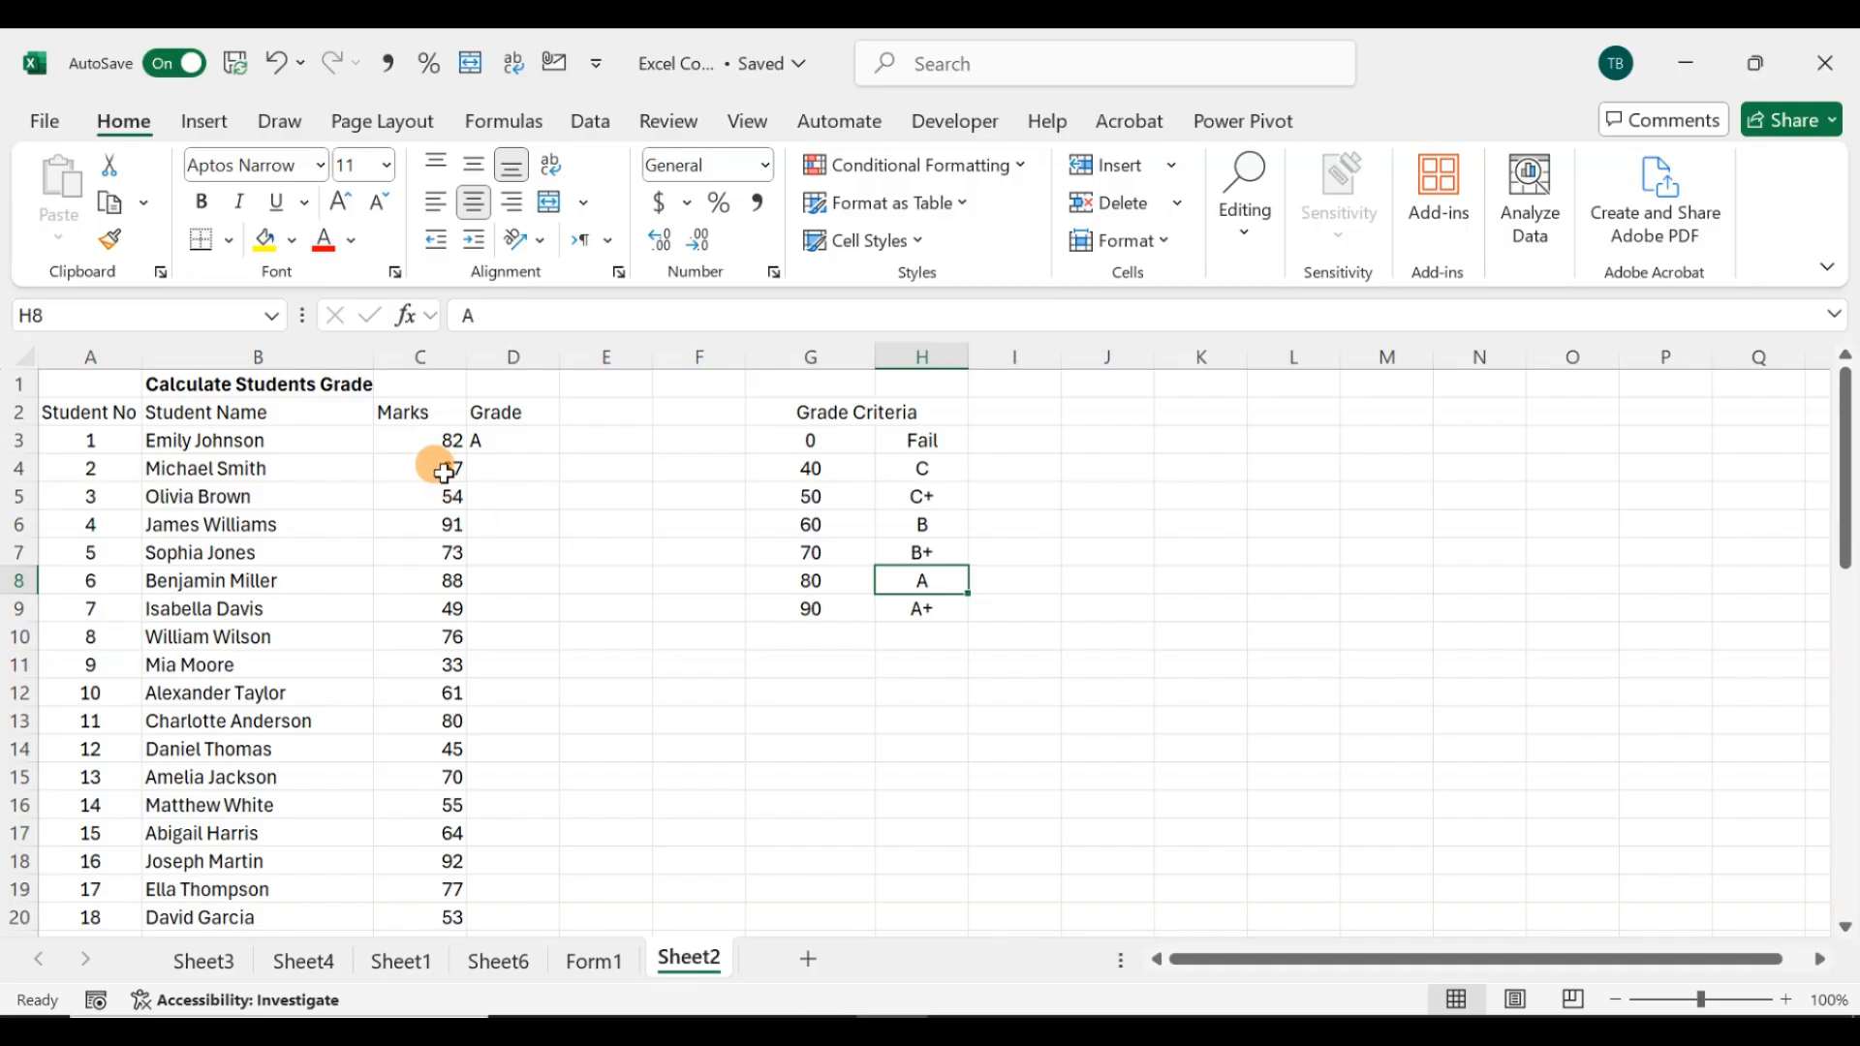
left_click(437, 466)
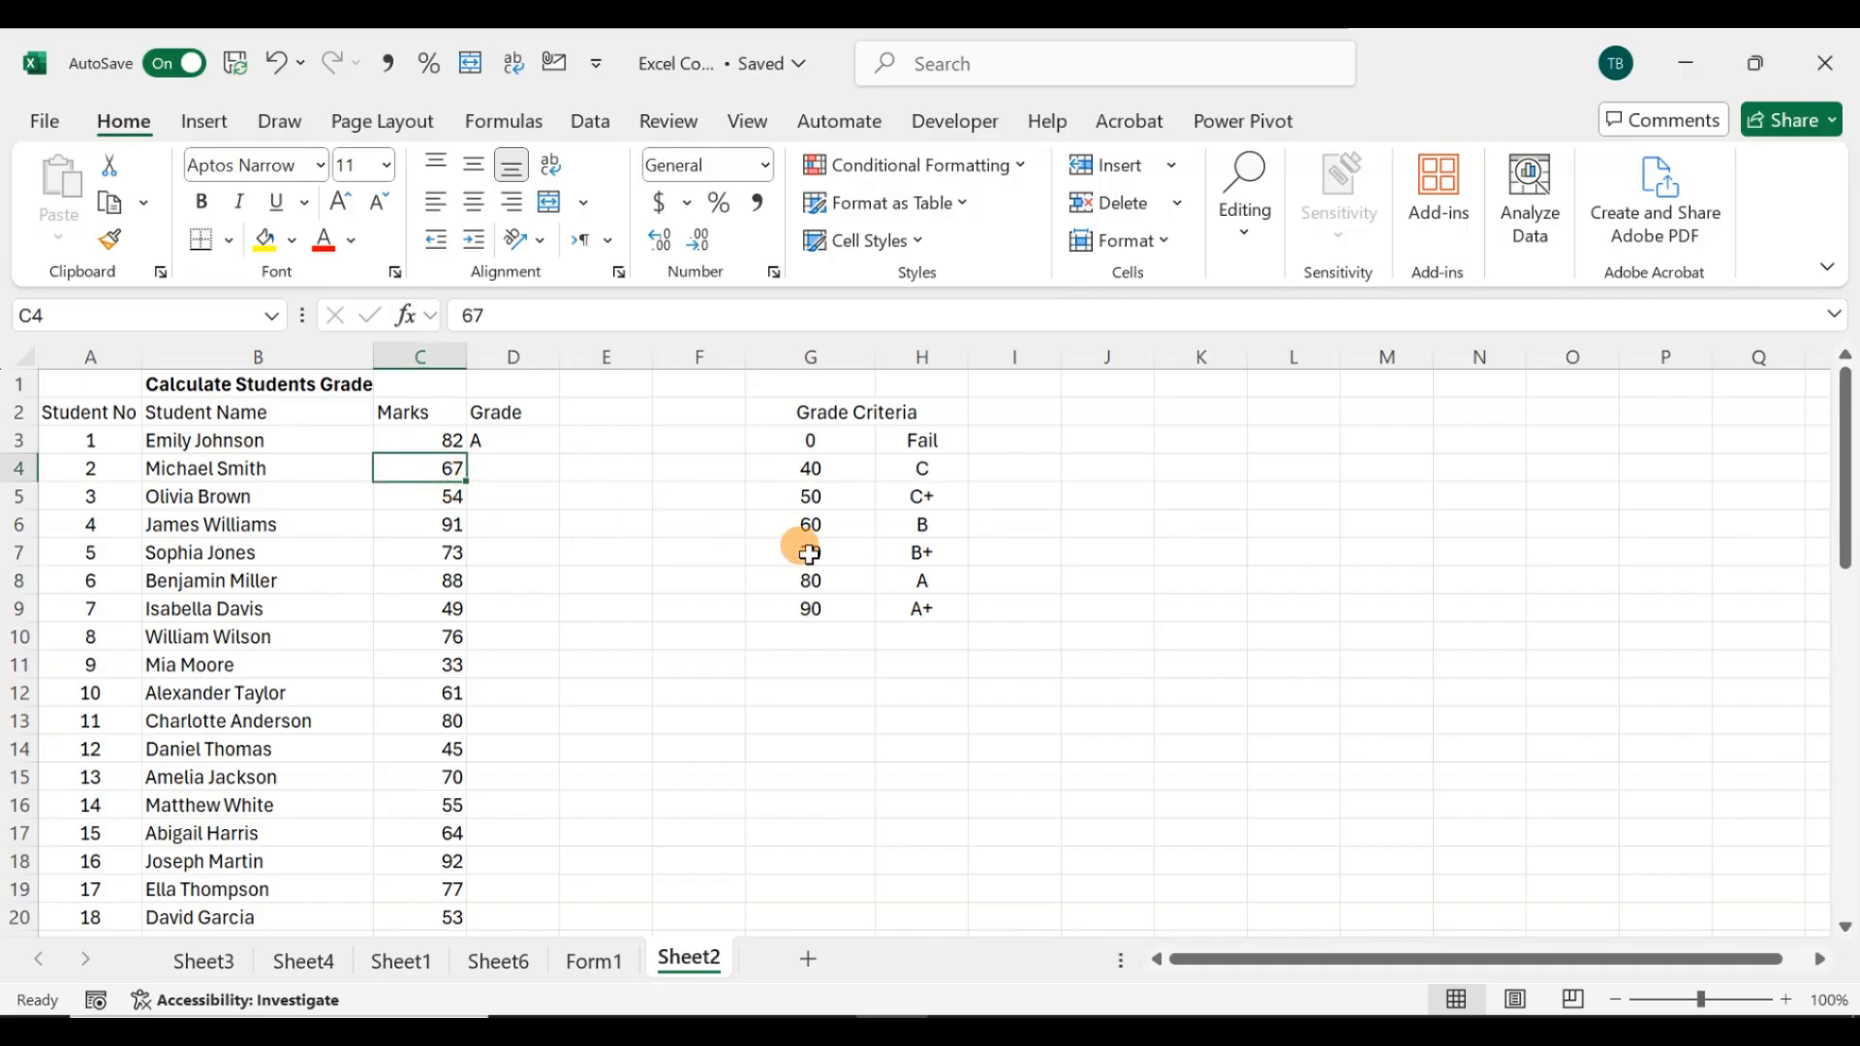
left_click(885, 524)
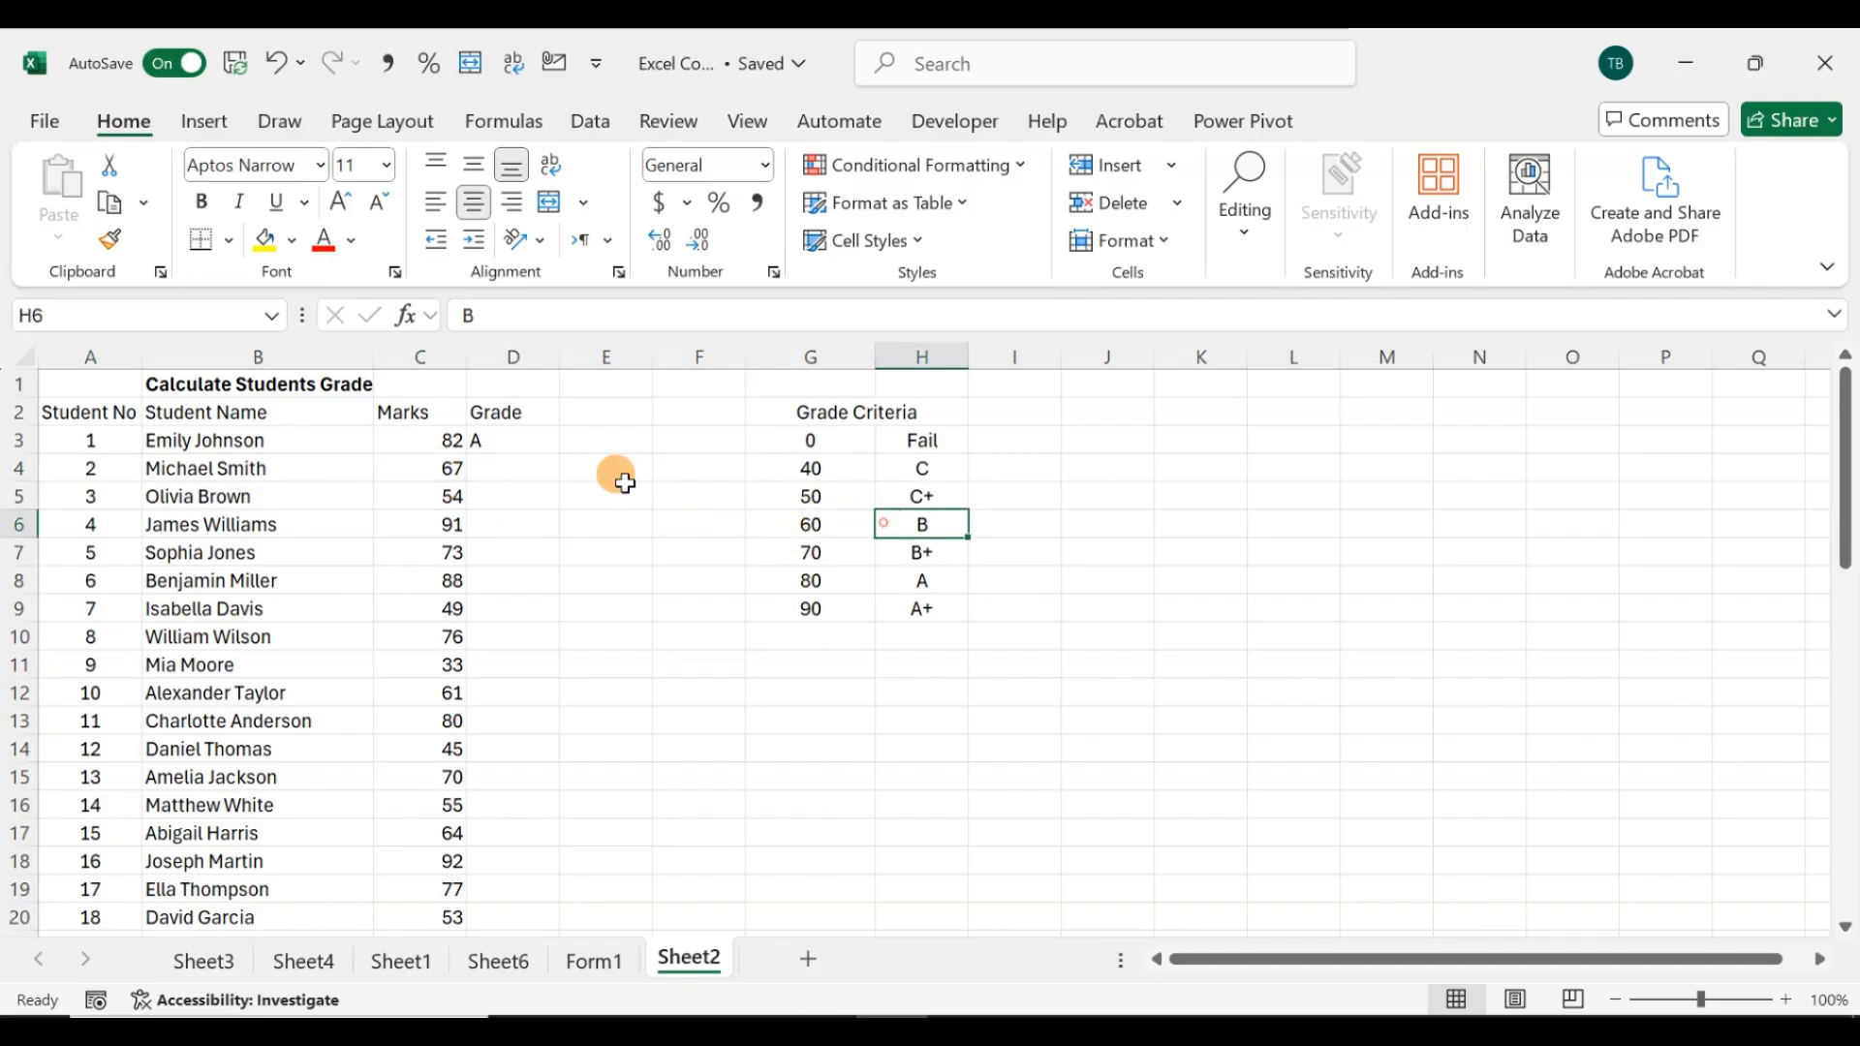
Step: Copy the grade formula from D3 down through D5
left_click(489, 438)
left_click_drag(560, 456, 543, 477)
left_click(505, 468)
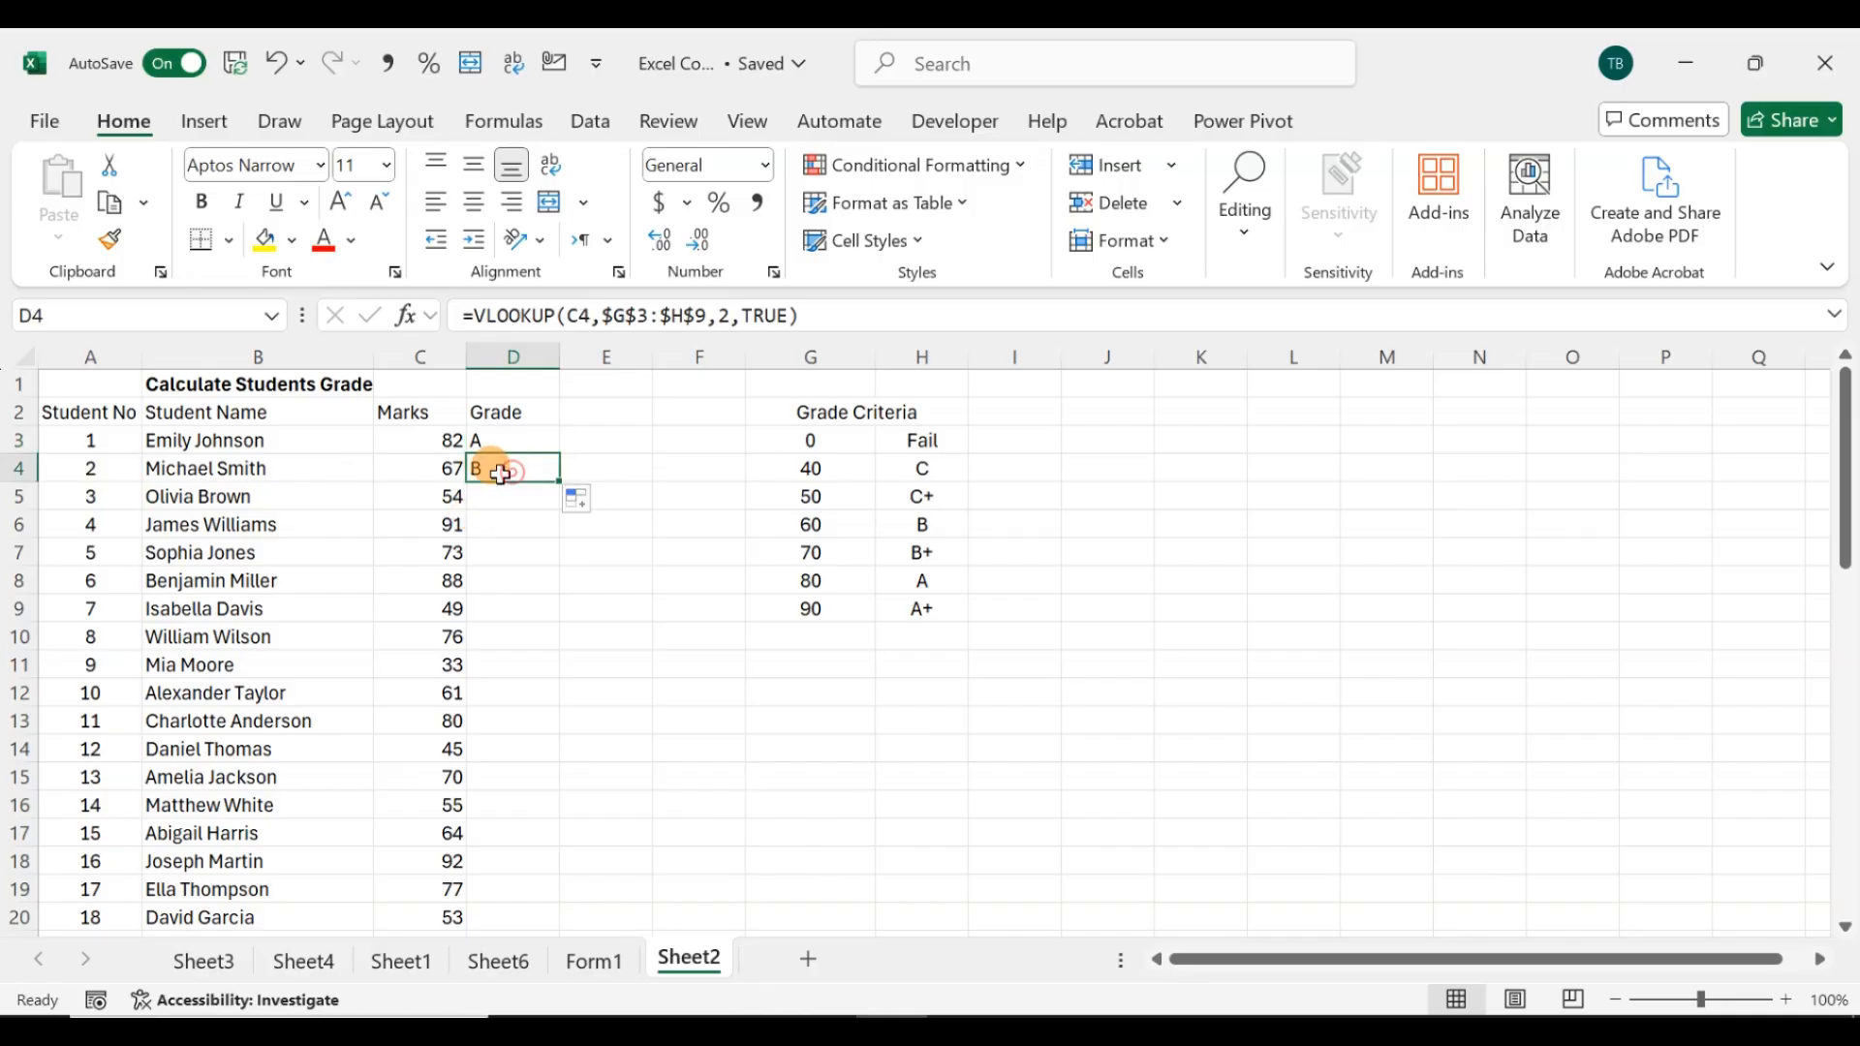
left_click_drag(562, 487, 563, 491)
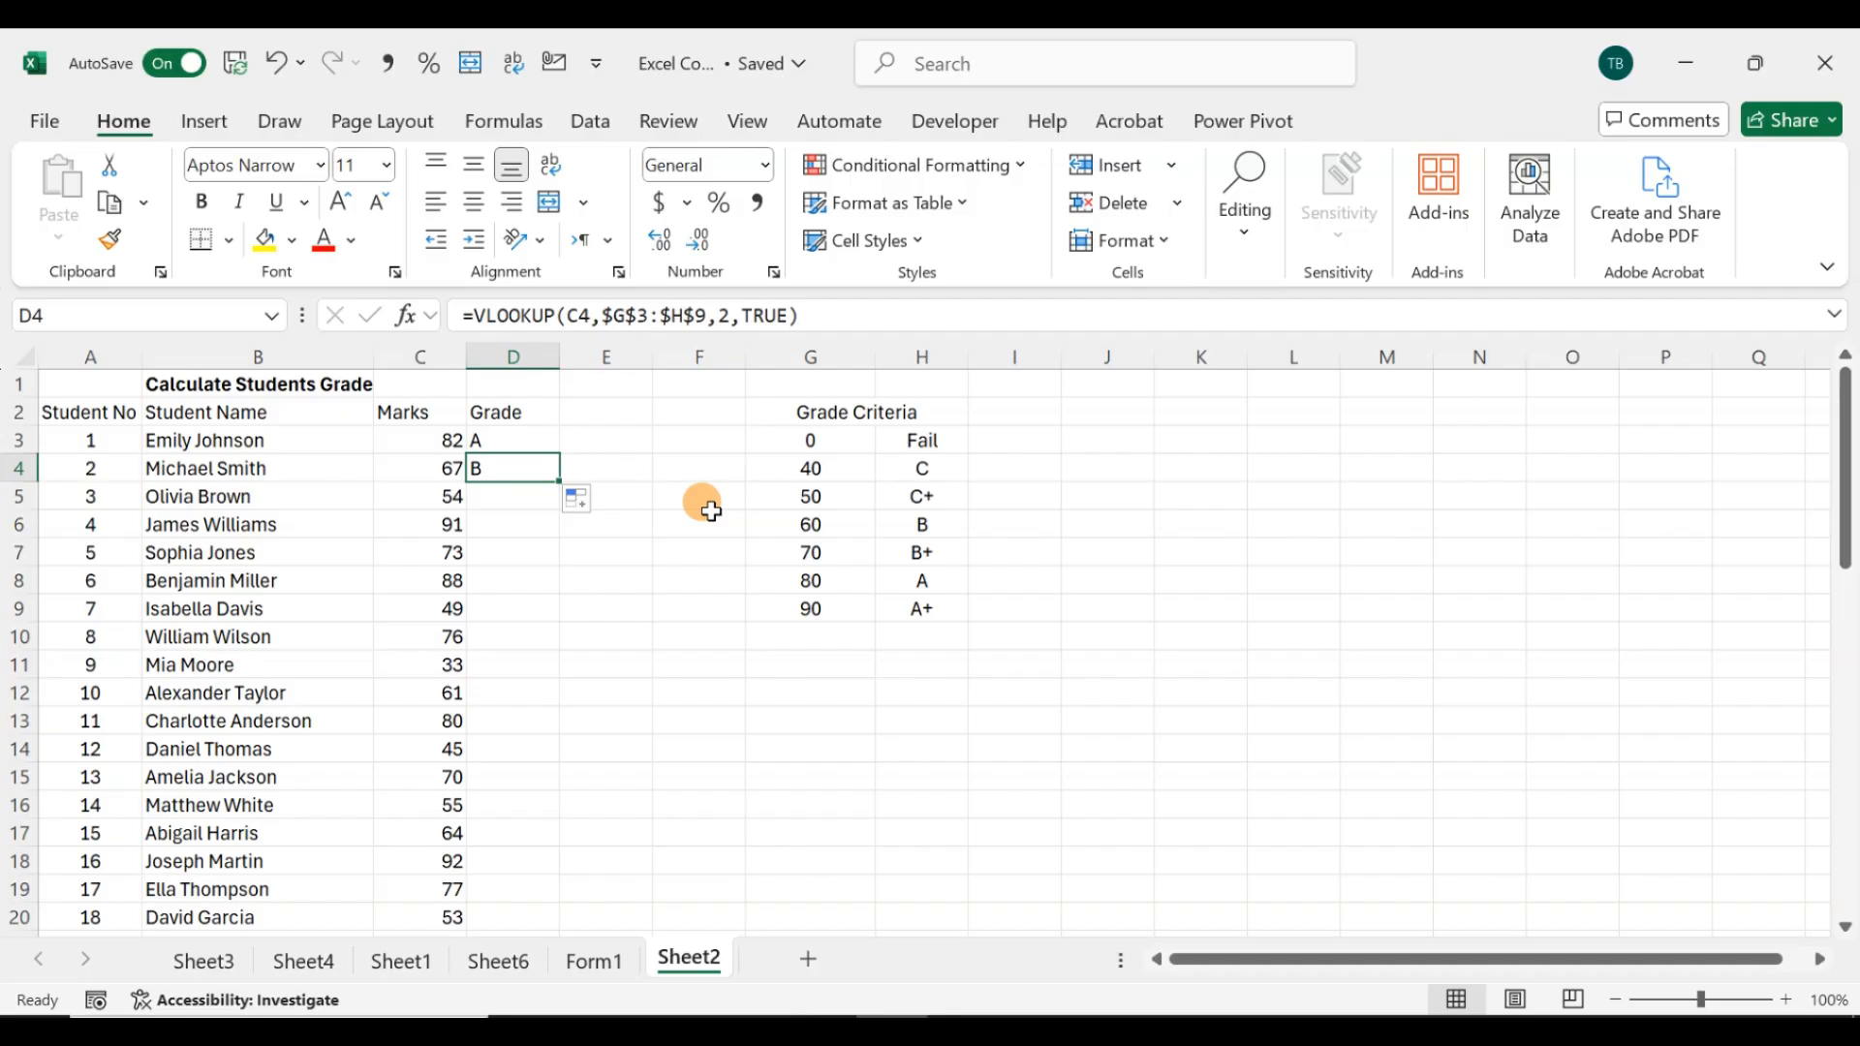
left_click(772, 495)
left_click(819, 519)
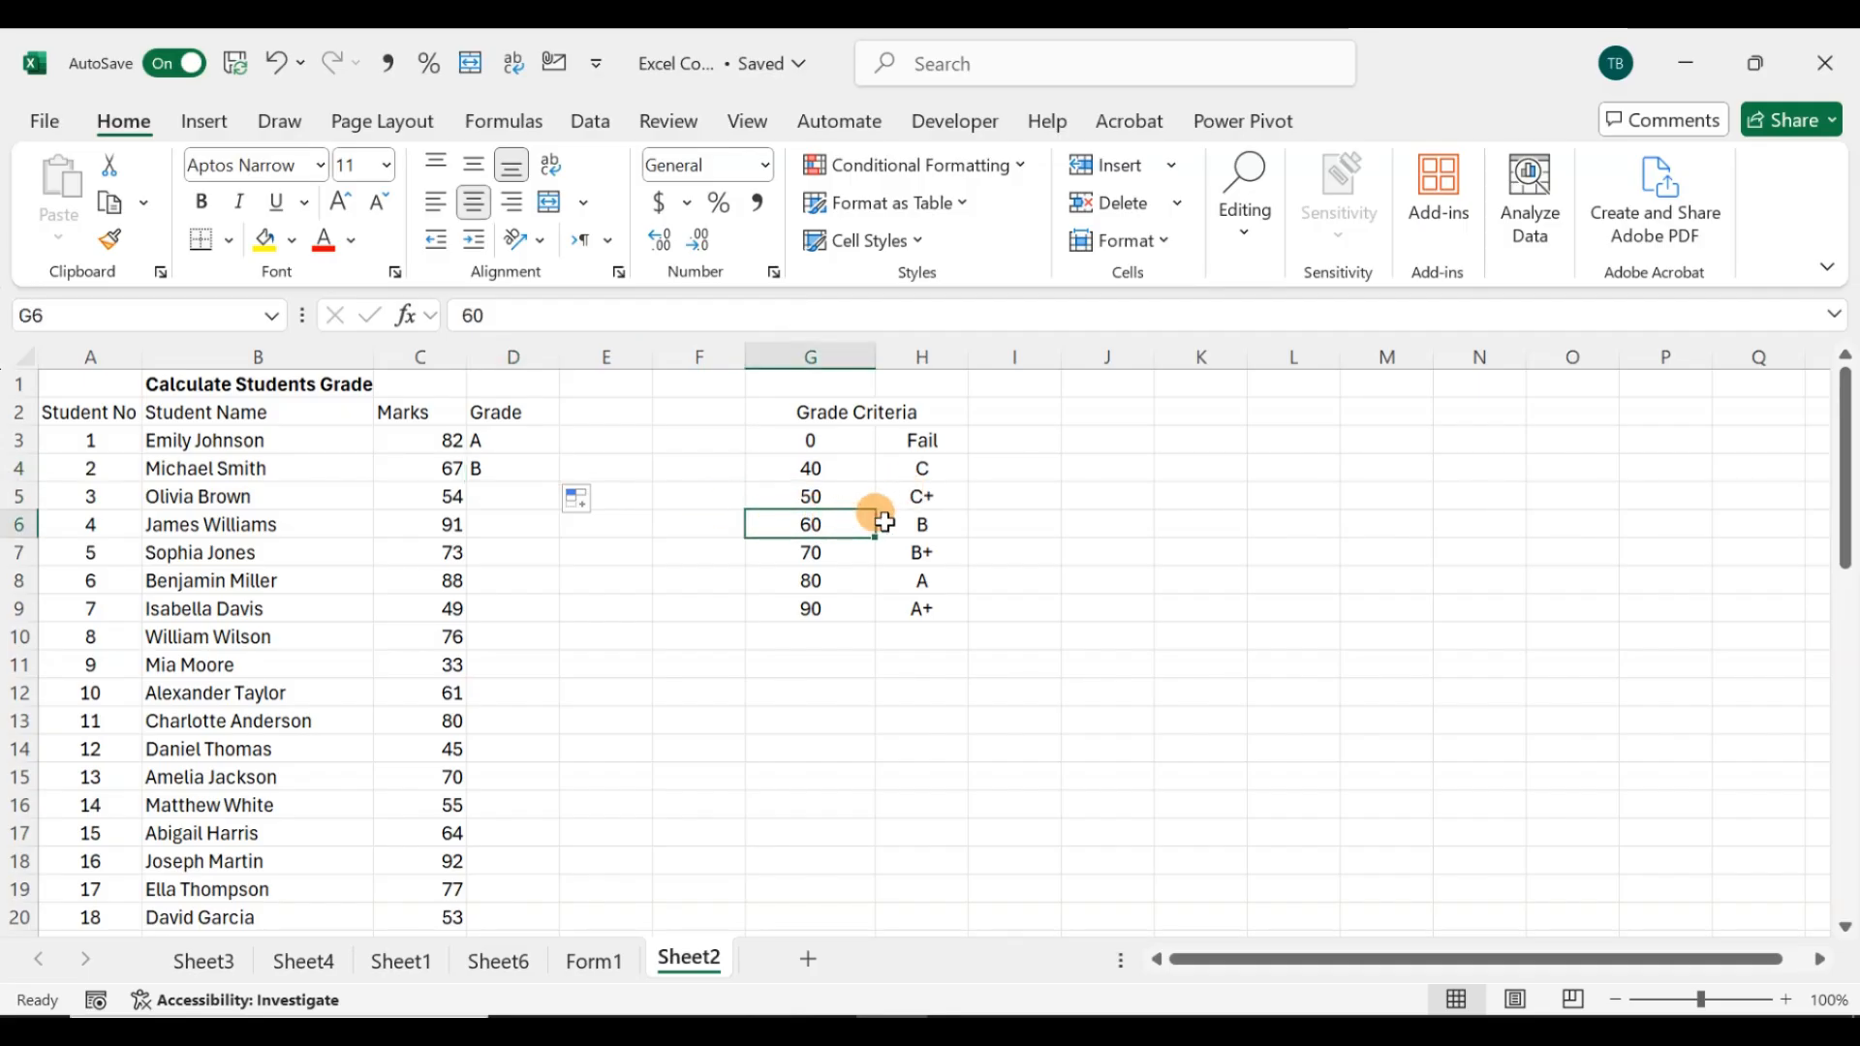
left_click(514, 479)
left_click_drag(567, 481, 558, 506)
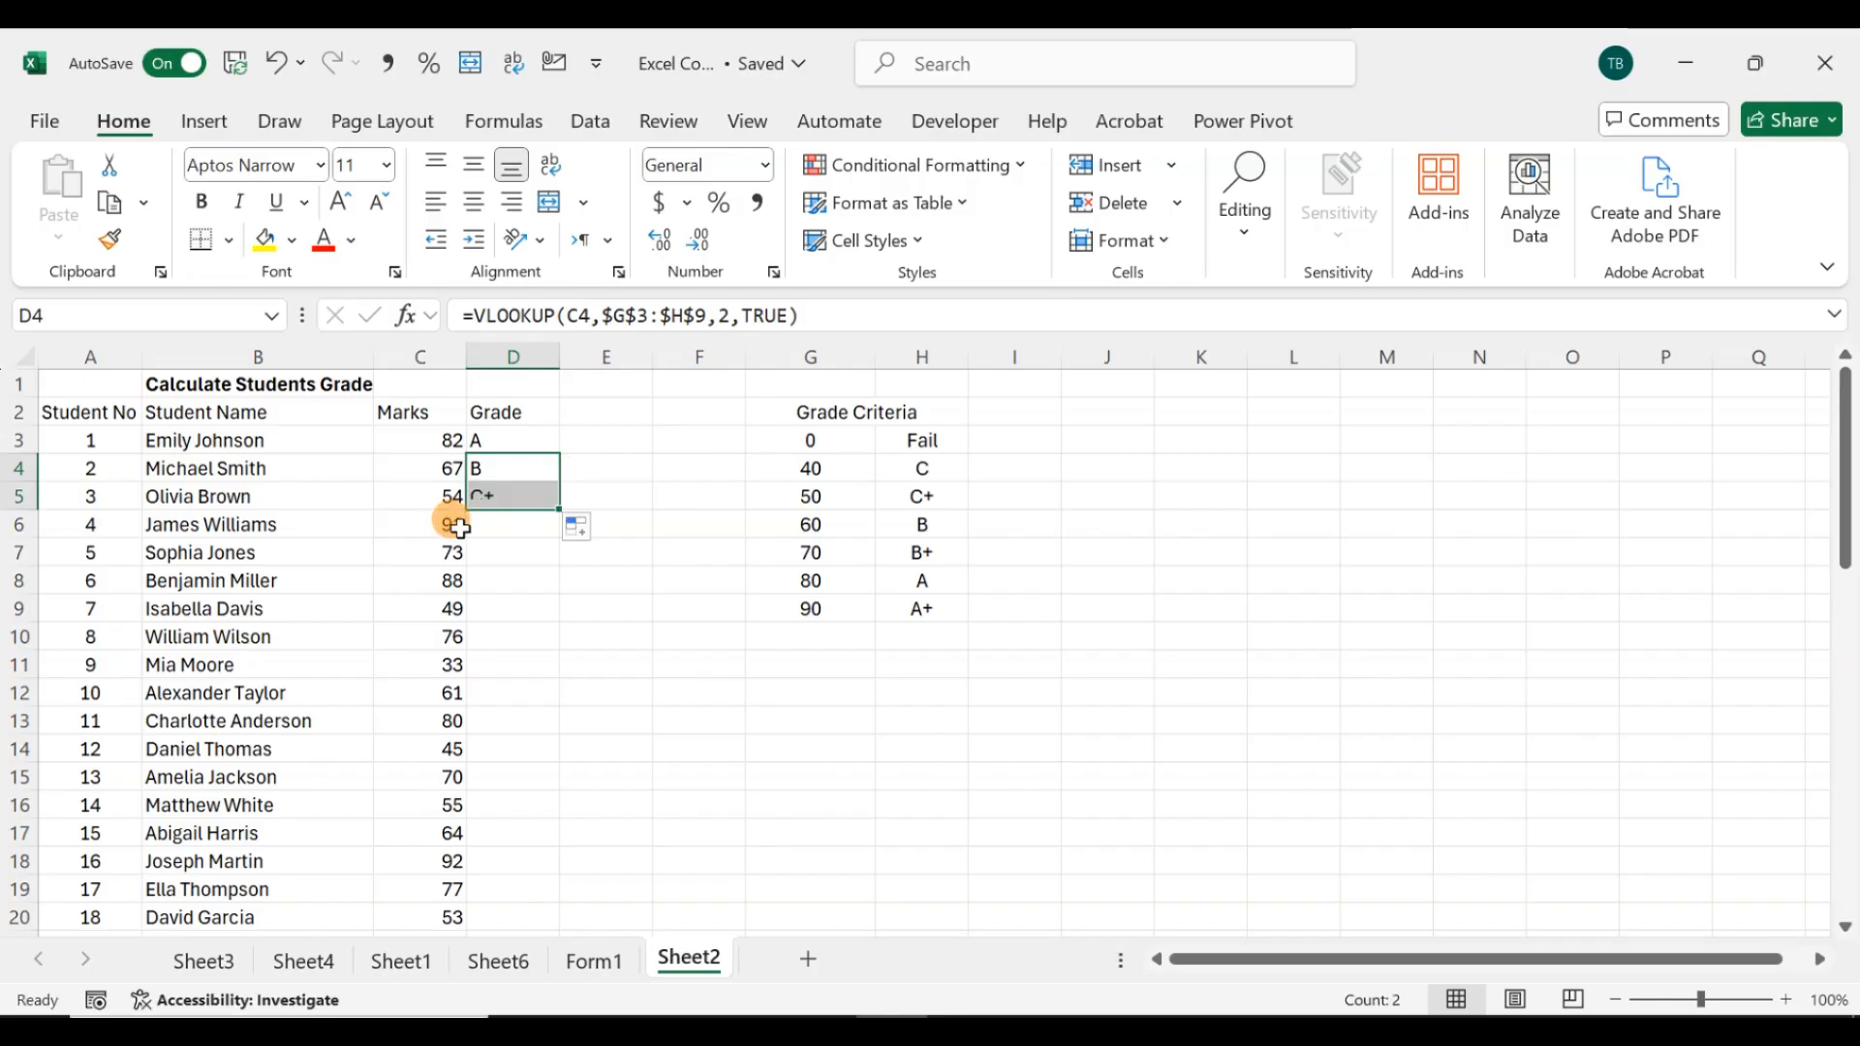
Step: Fill the grade formula from D5 down the entire Grade column to the last student in row 52
left_click(505, 555)
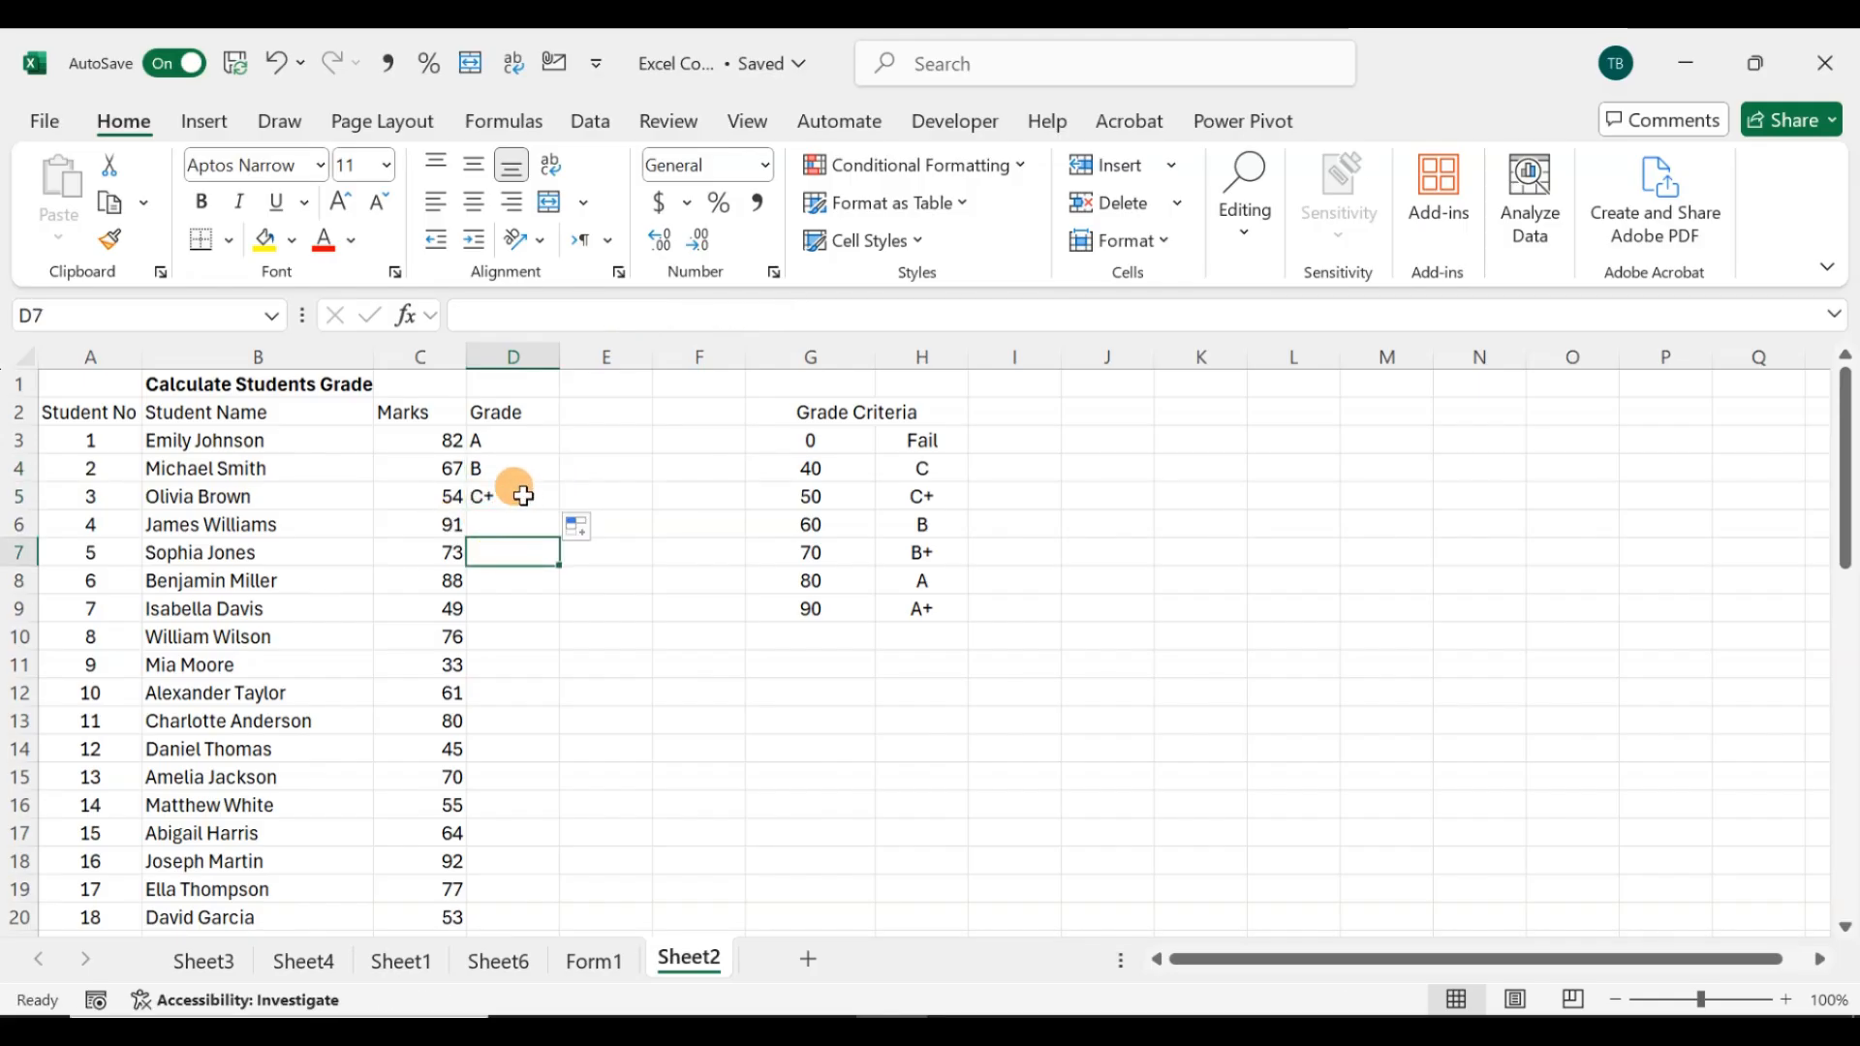
left_click(523, 500)
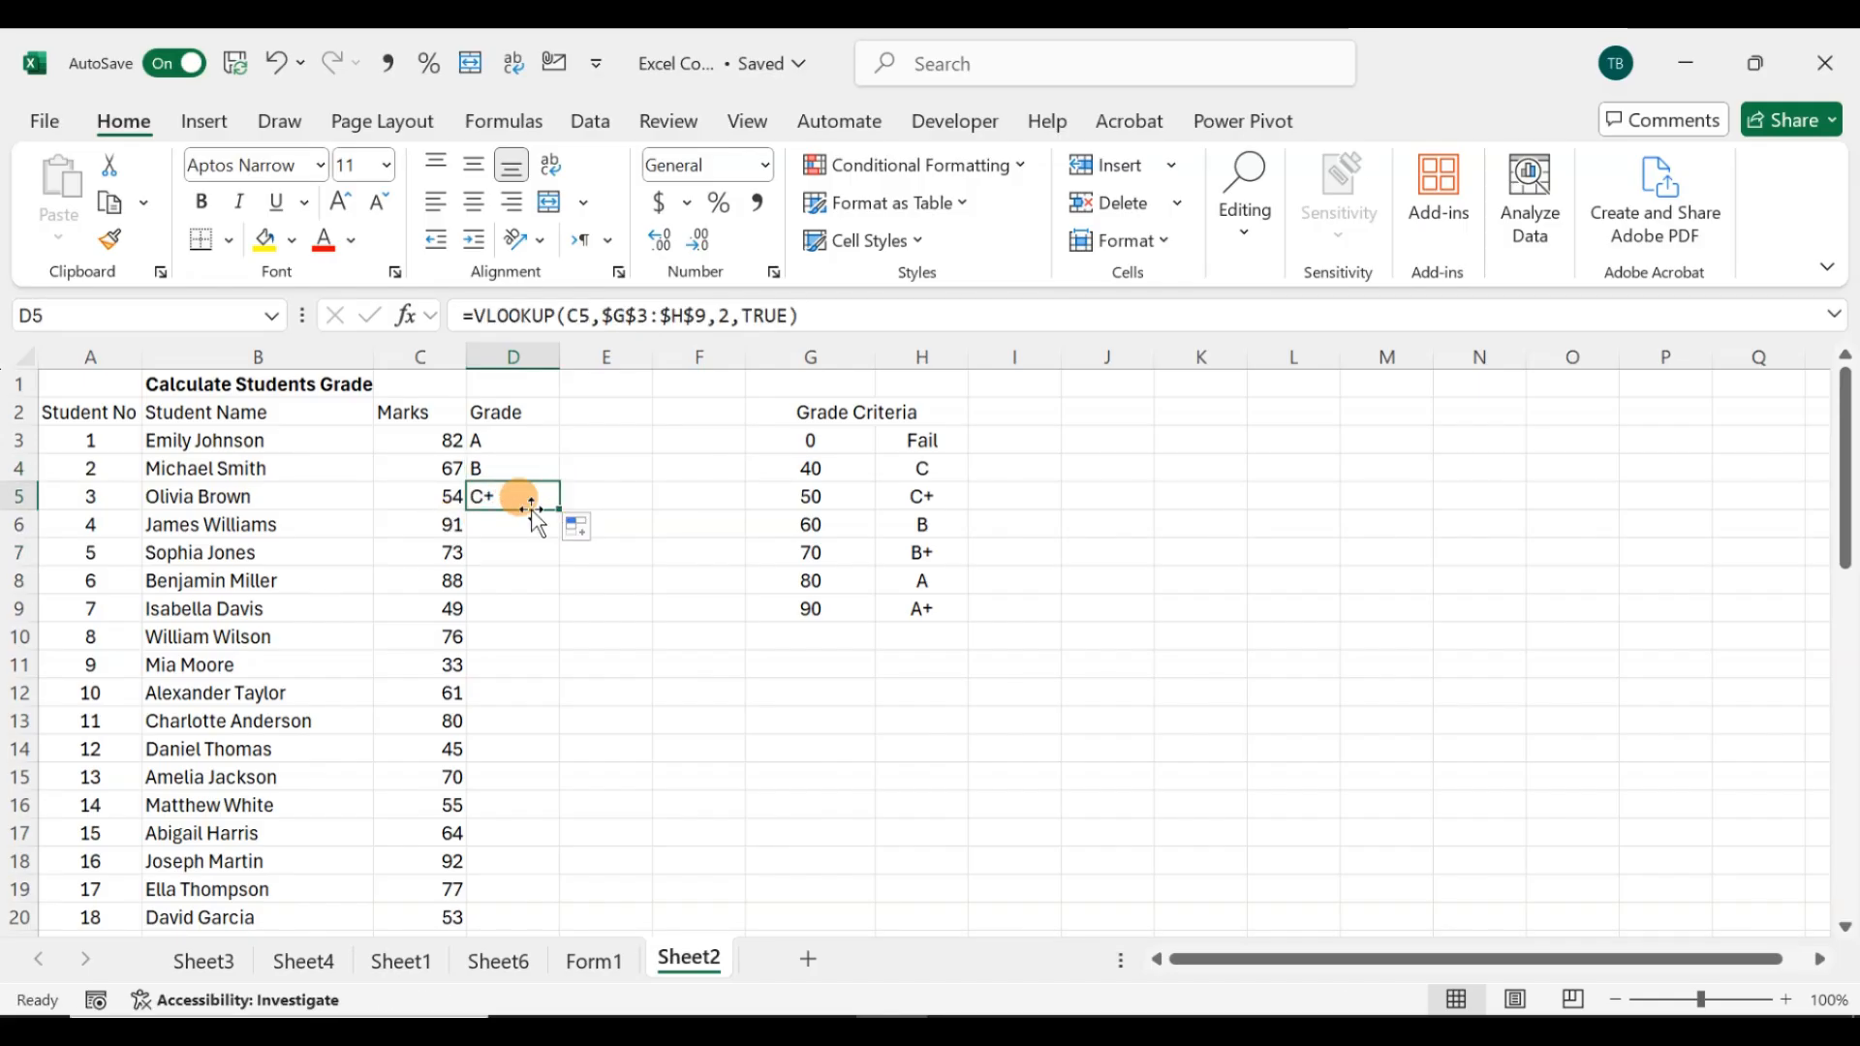
double_click(557, 511)
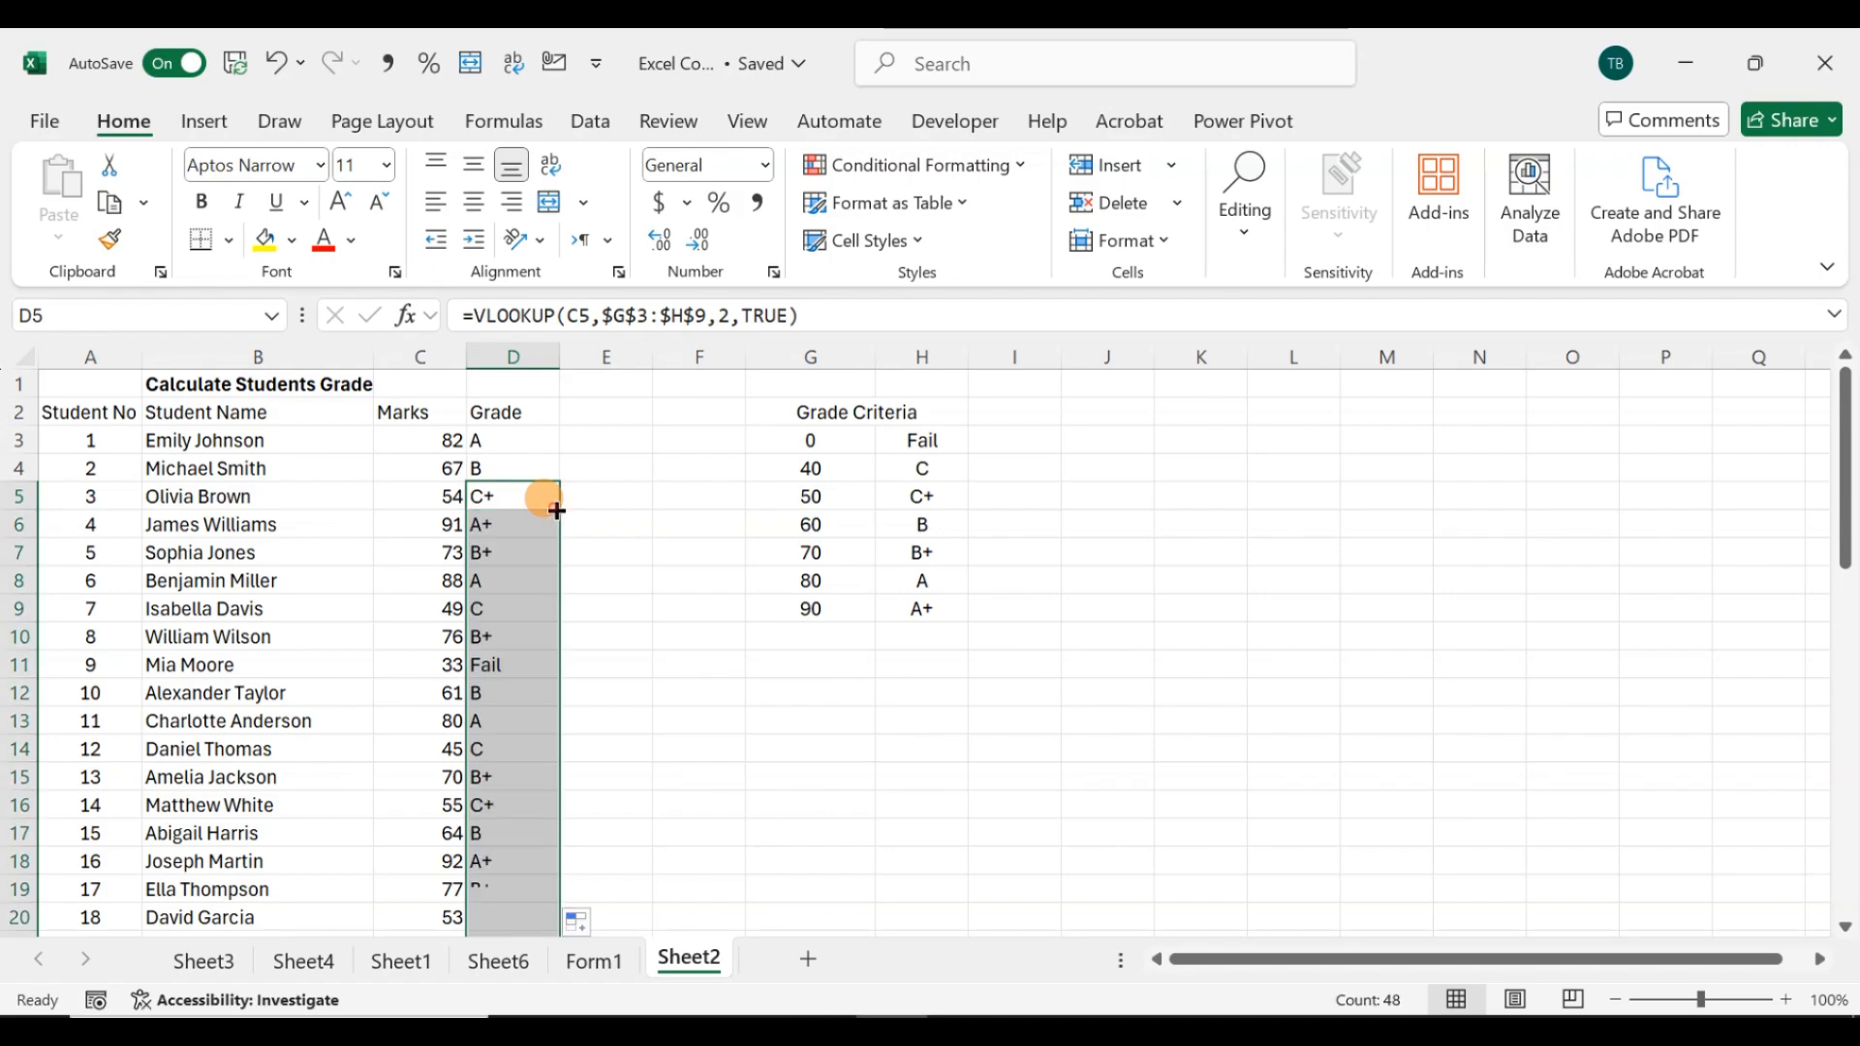
Step: Scroll through the filled grades, inspect D11's formula against its mark, and select the grade letters in H4:H9
scroll(527, 804, "down", 5)
scroll(533, 809, "down", 9)
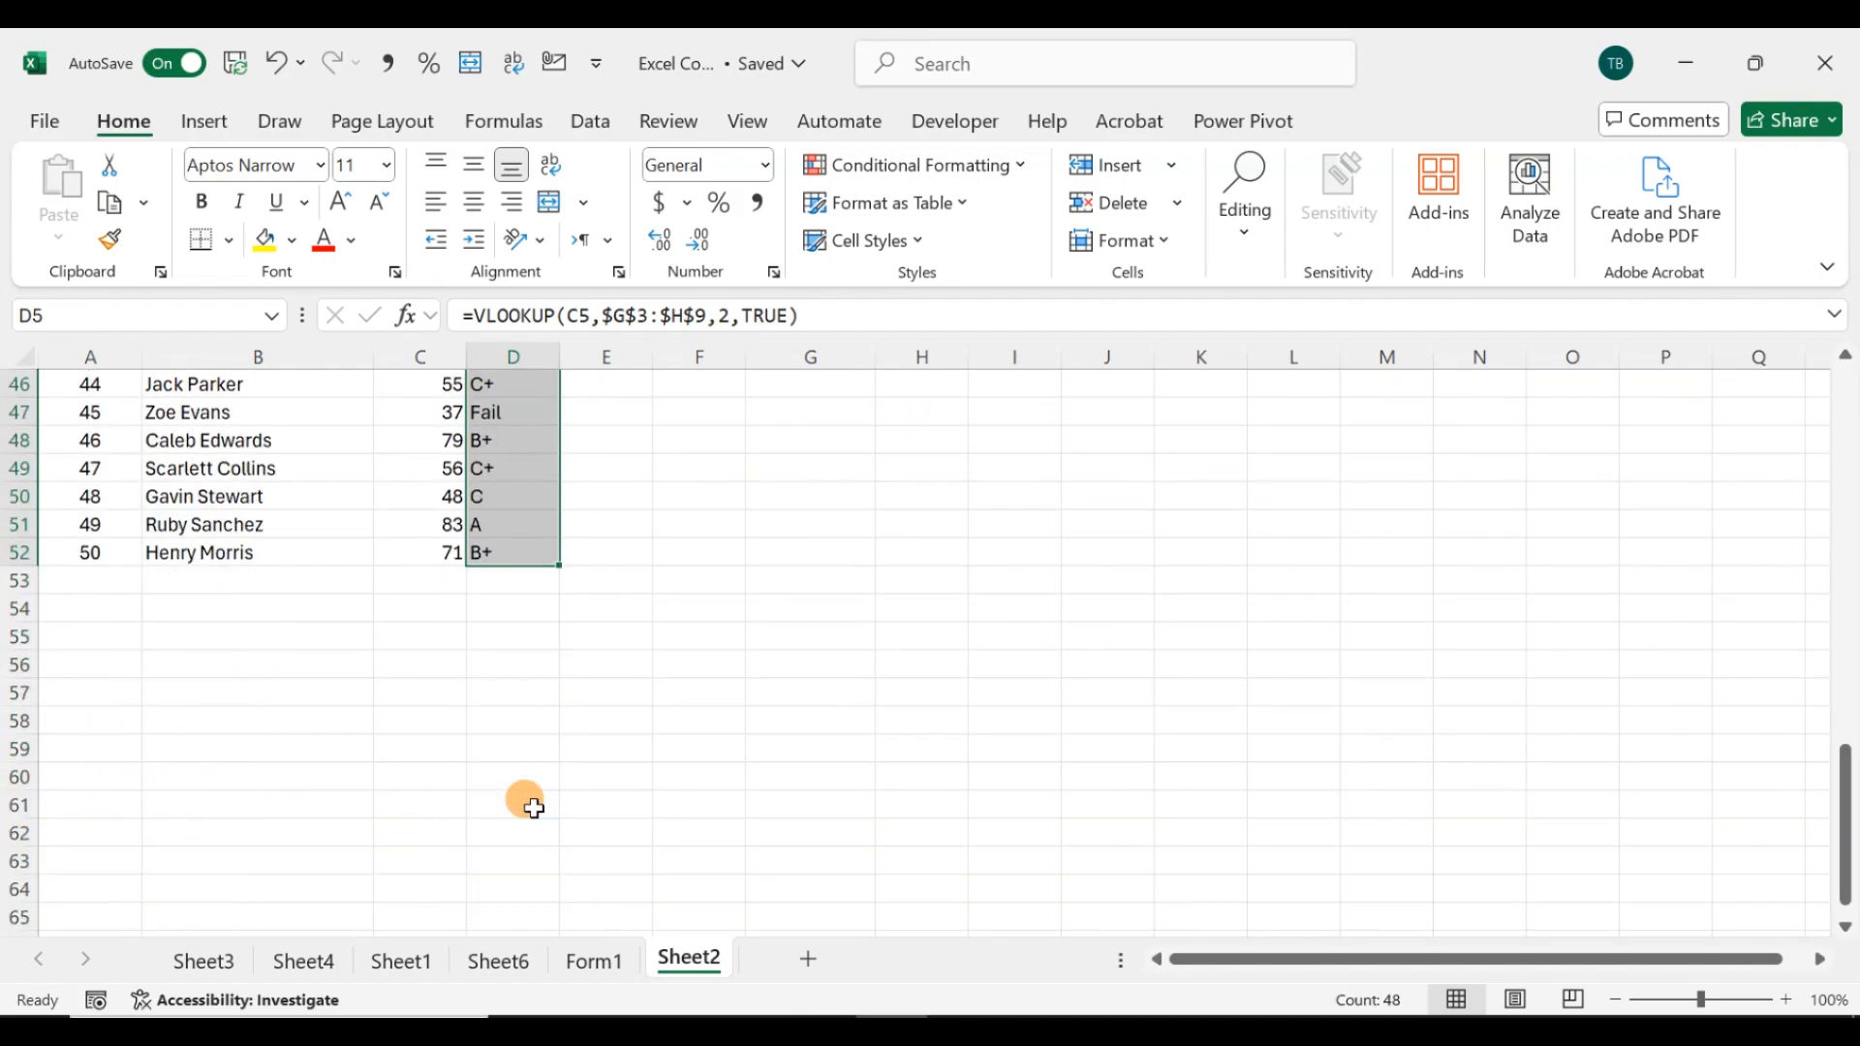
scroll(534, 808, "up", 14)
scroll(531, 804, "down", 1)
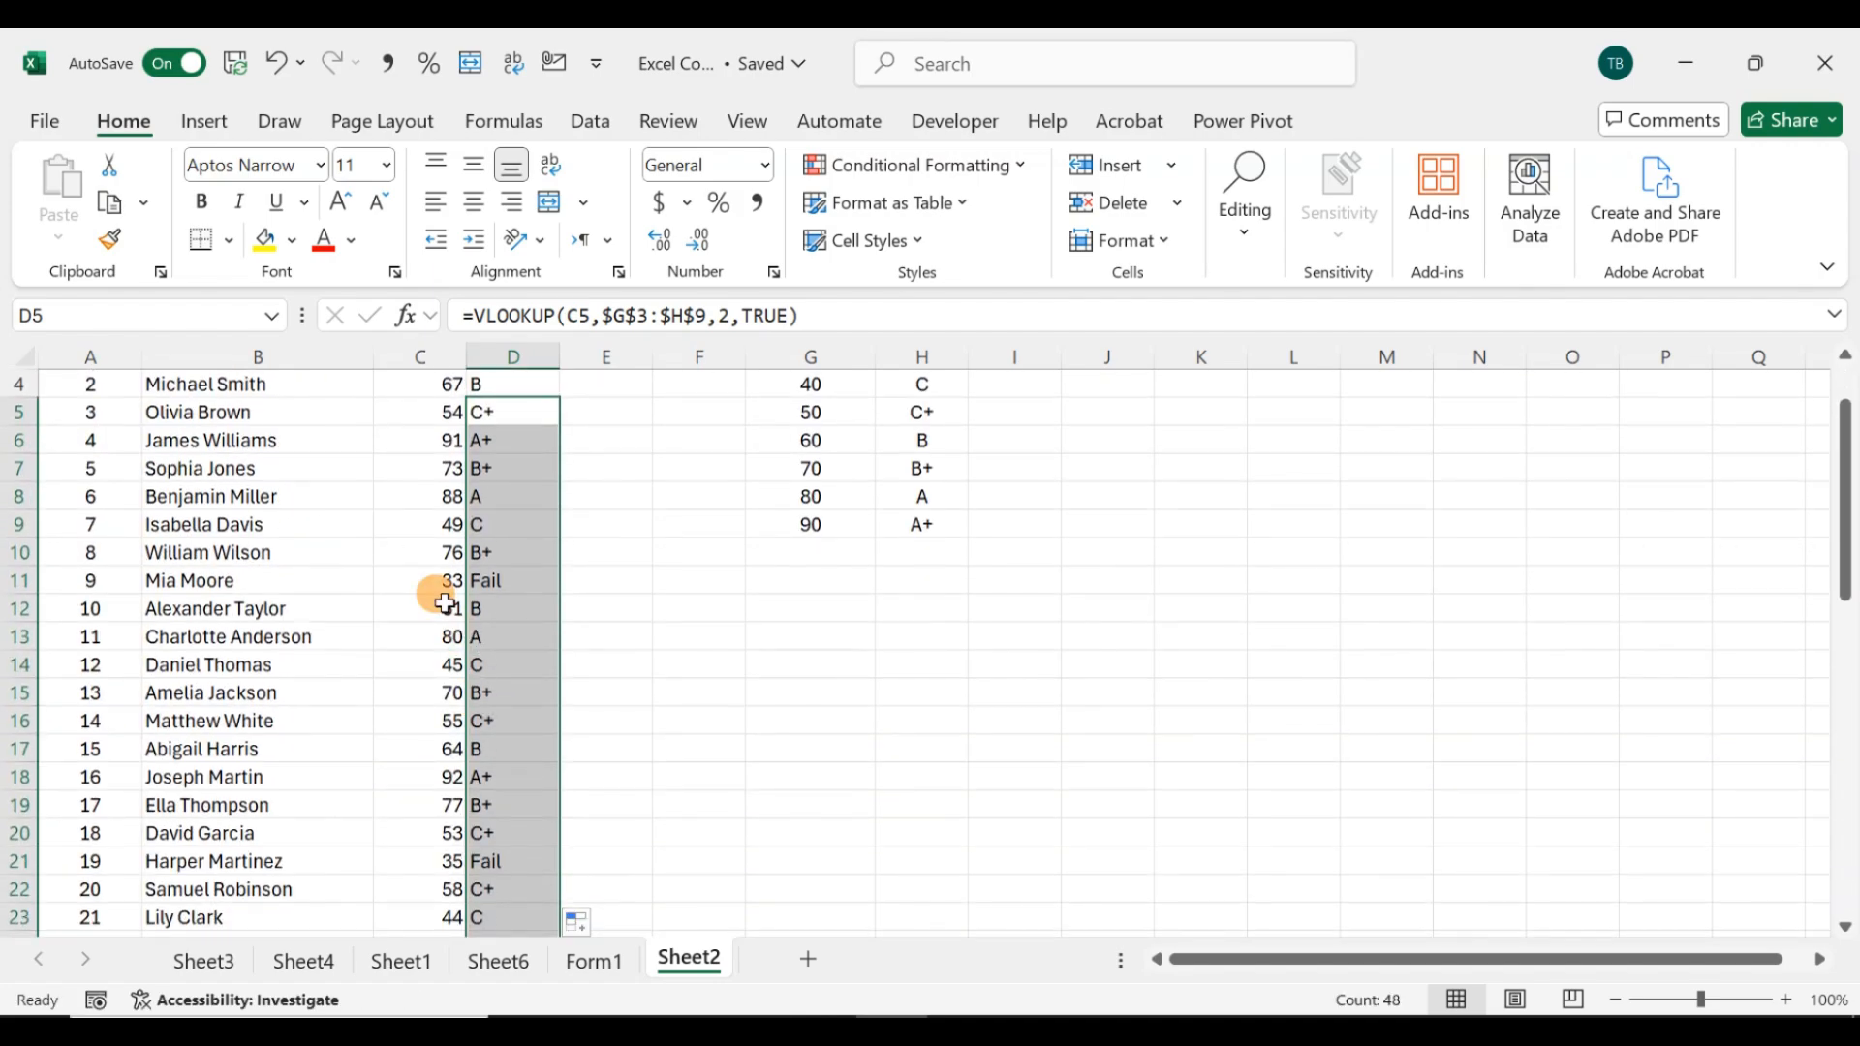
left_click(441, 586)
left_click(494, 585)
scroll(581, 649, "up", 1)
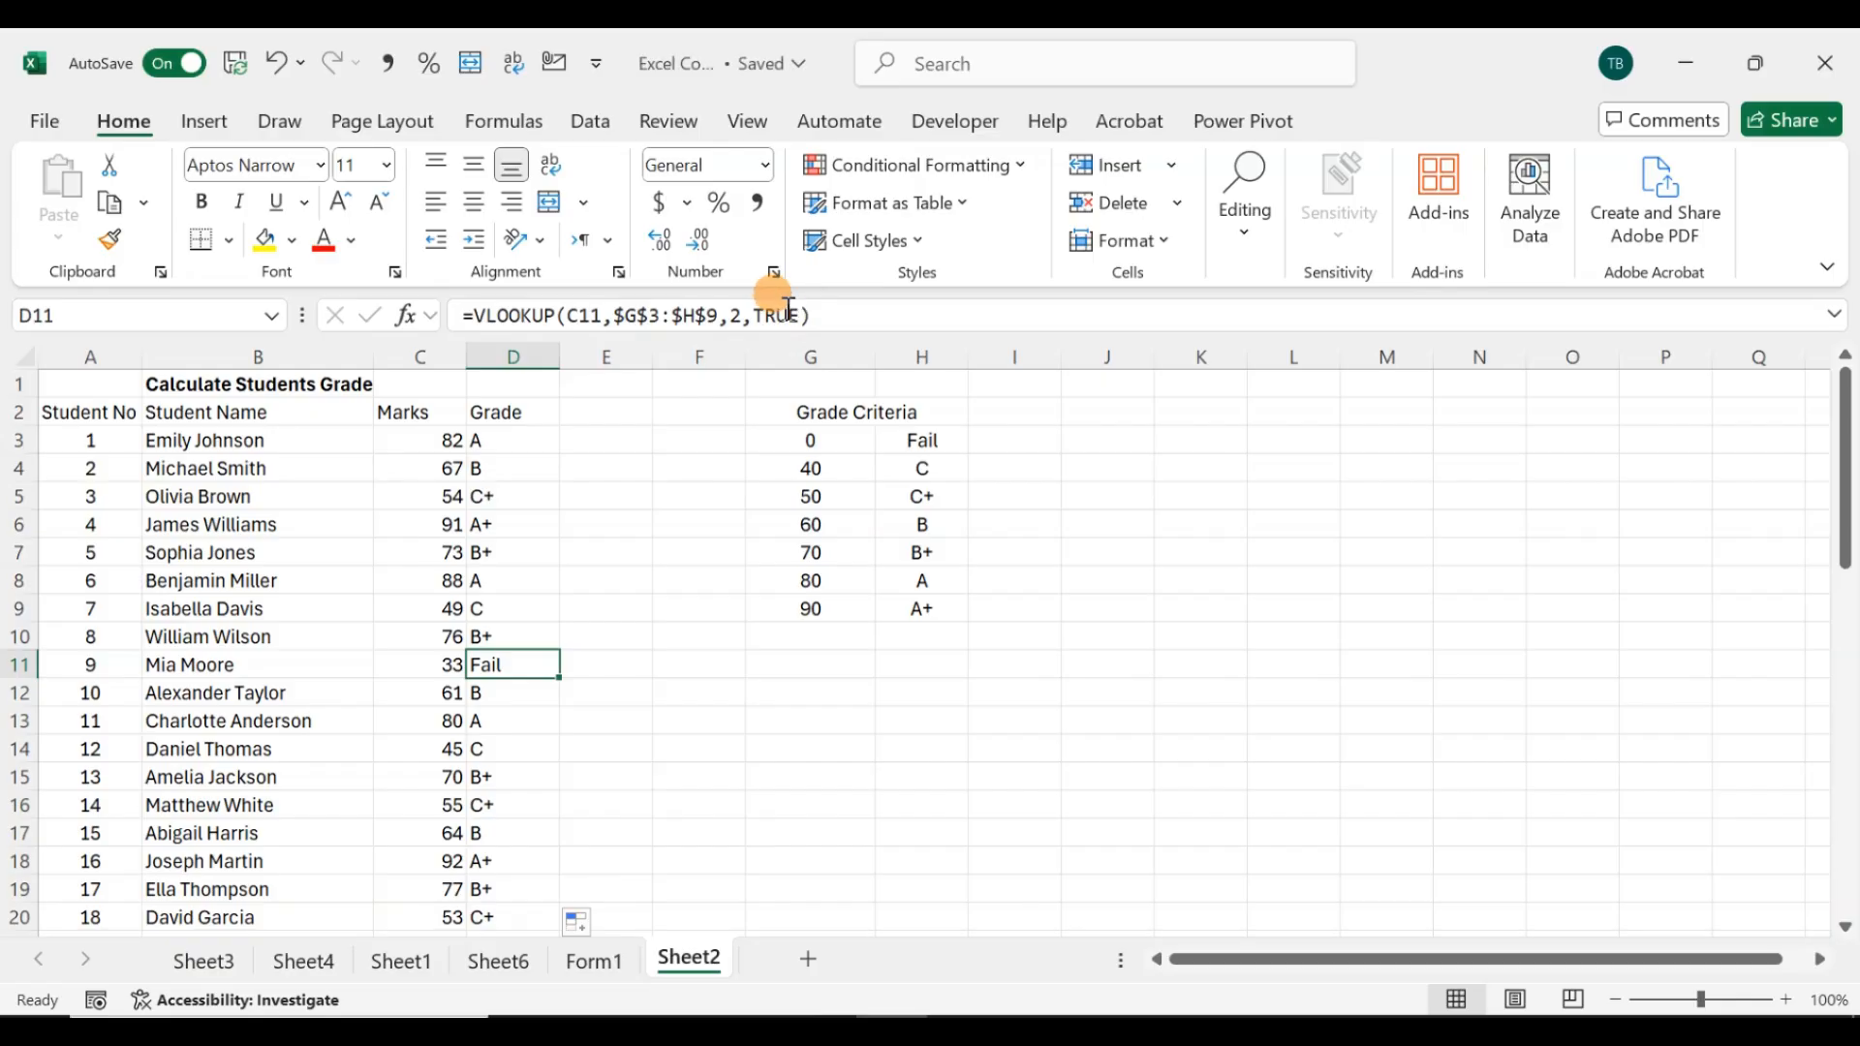
left_click(658, 490)
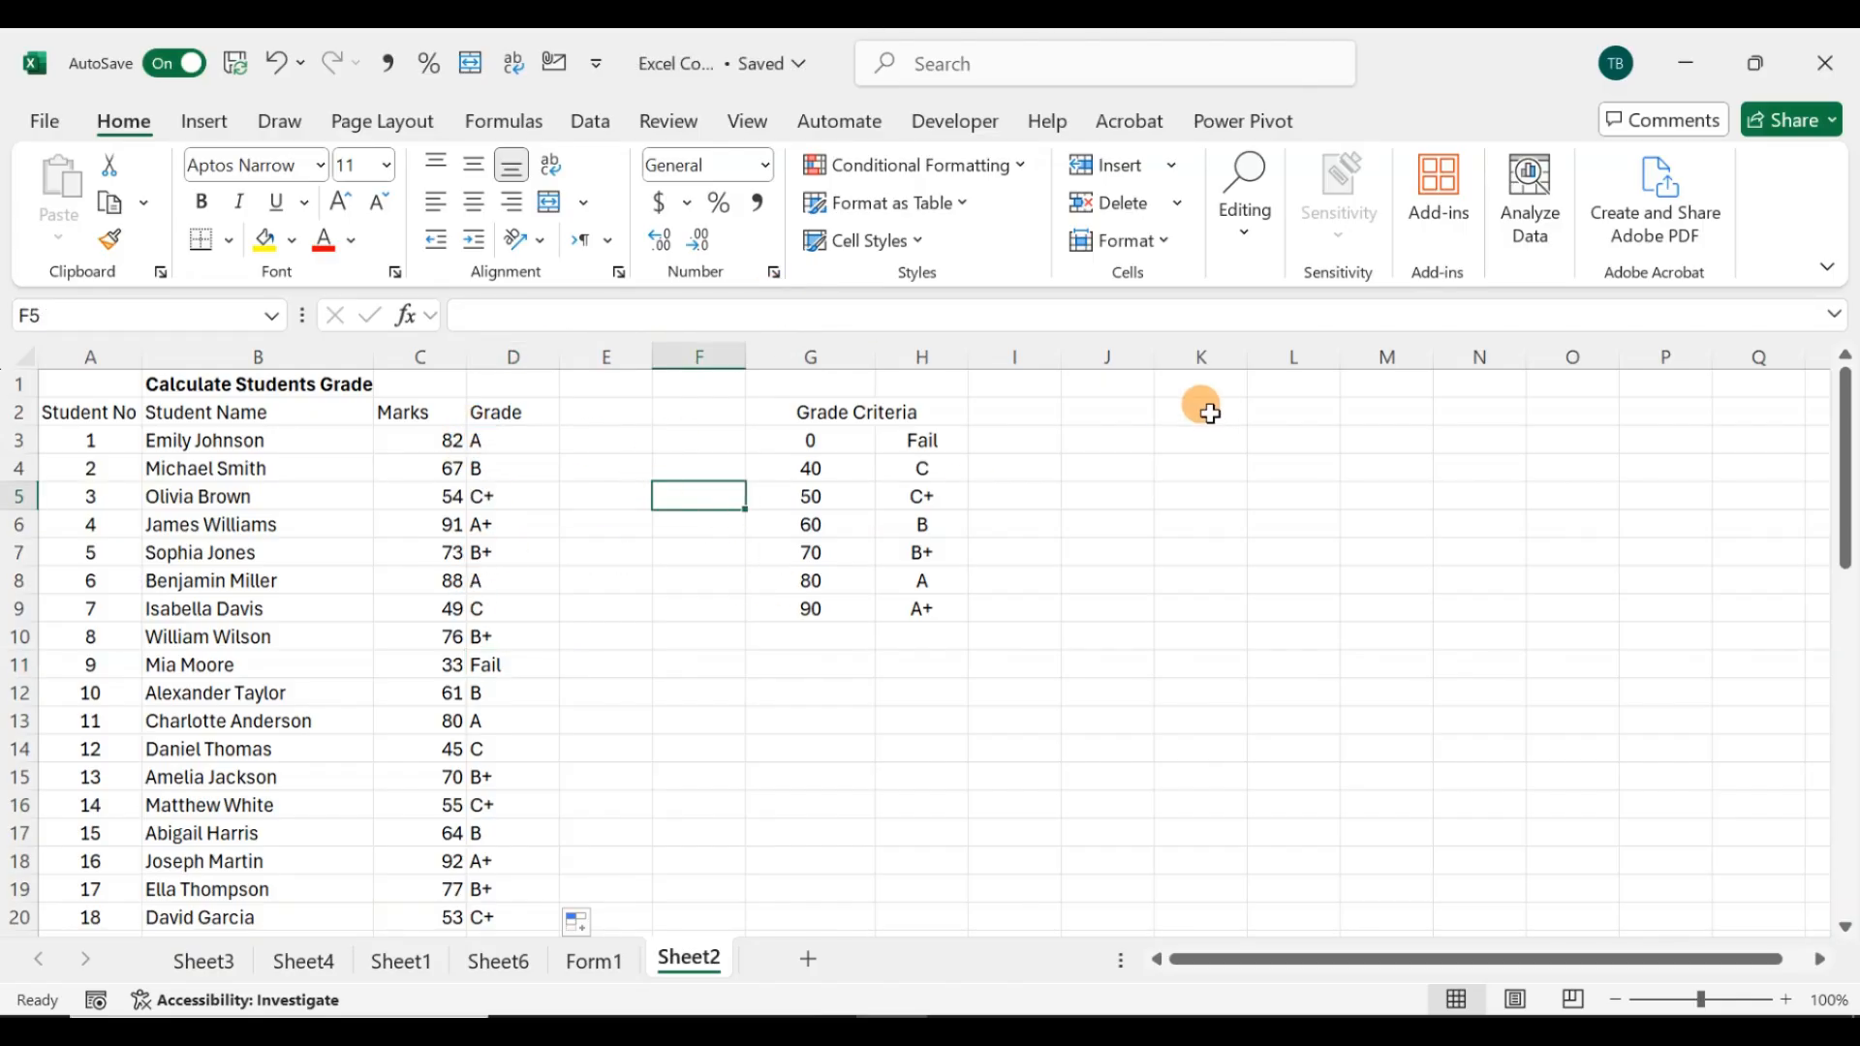
left_click(925, 471)
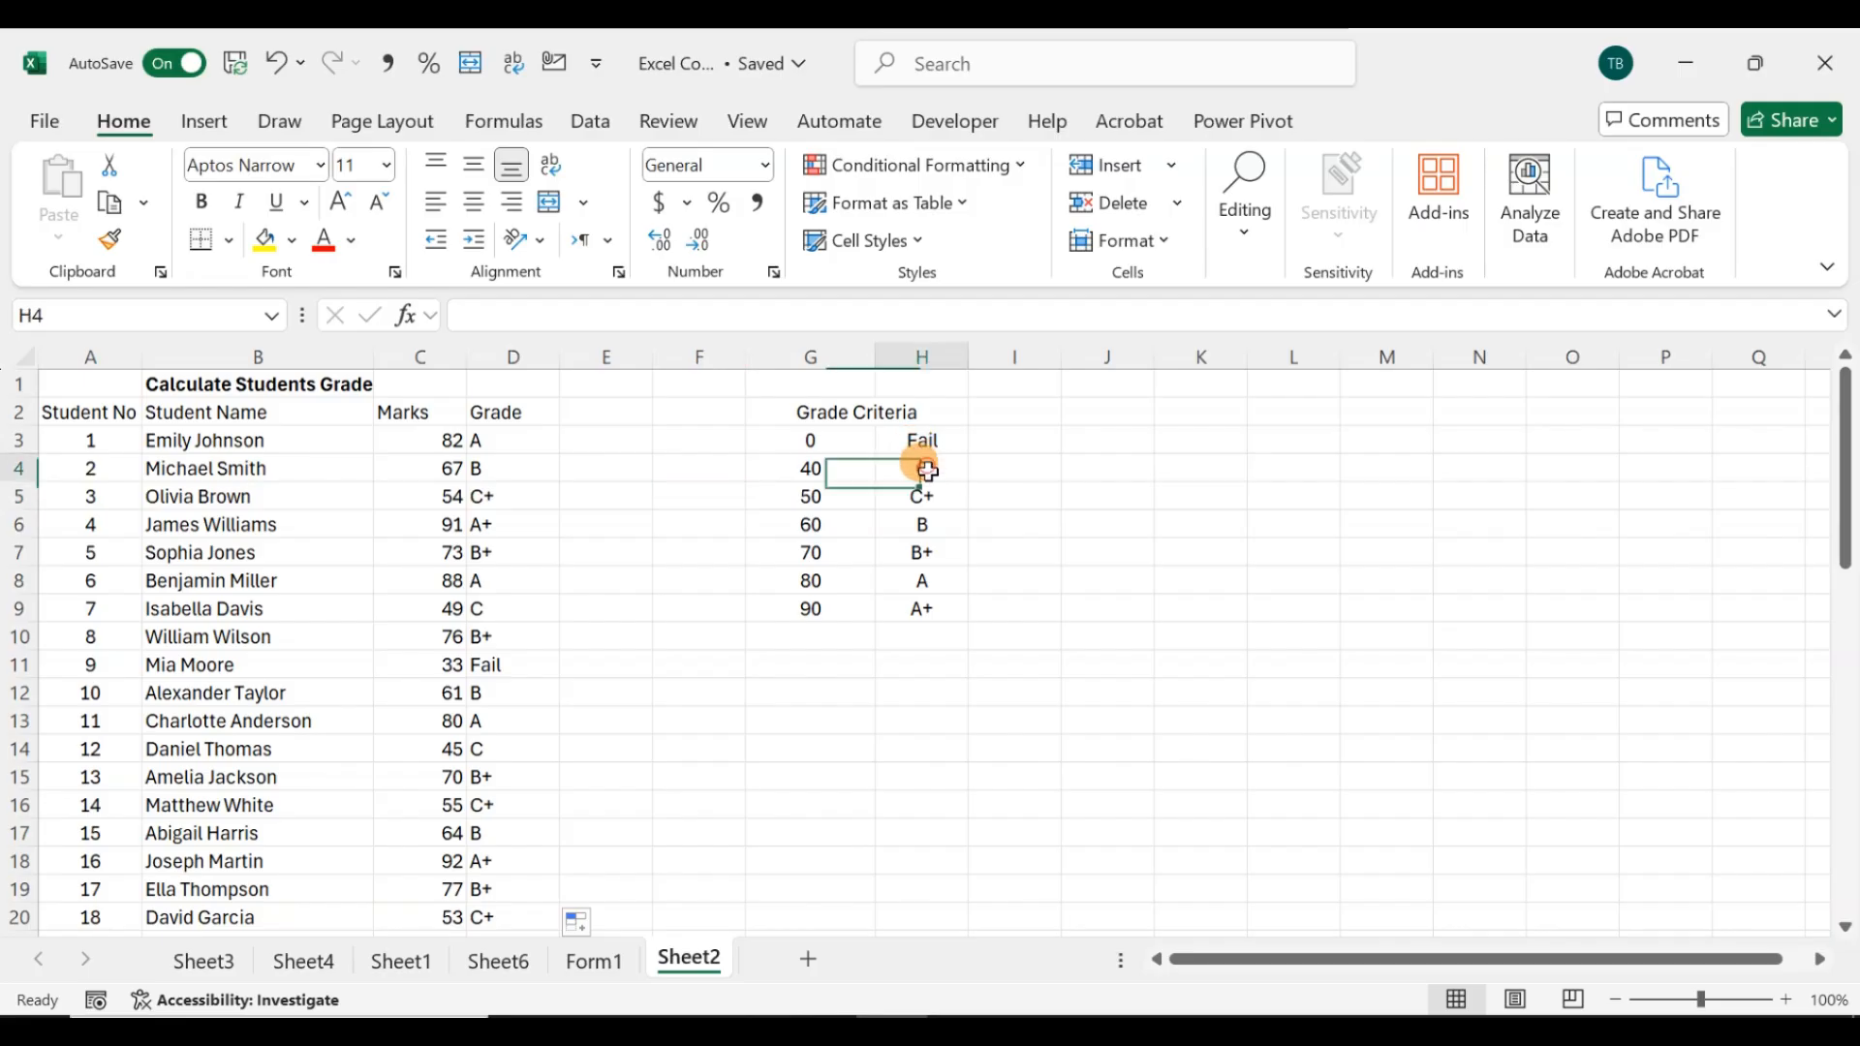
left_click_drag(925, 471, 921, 600)
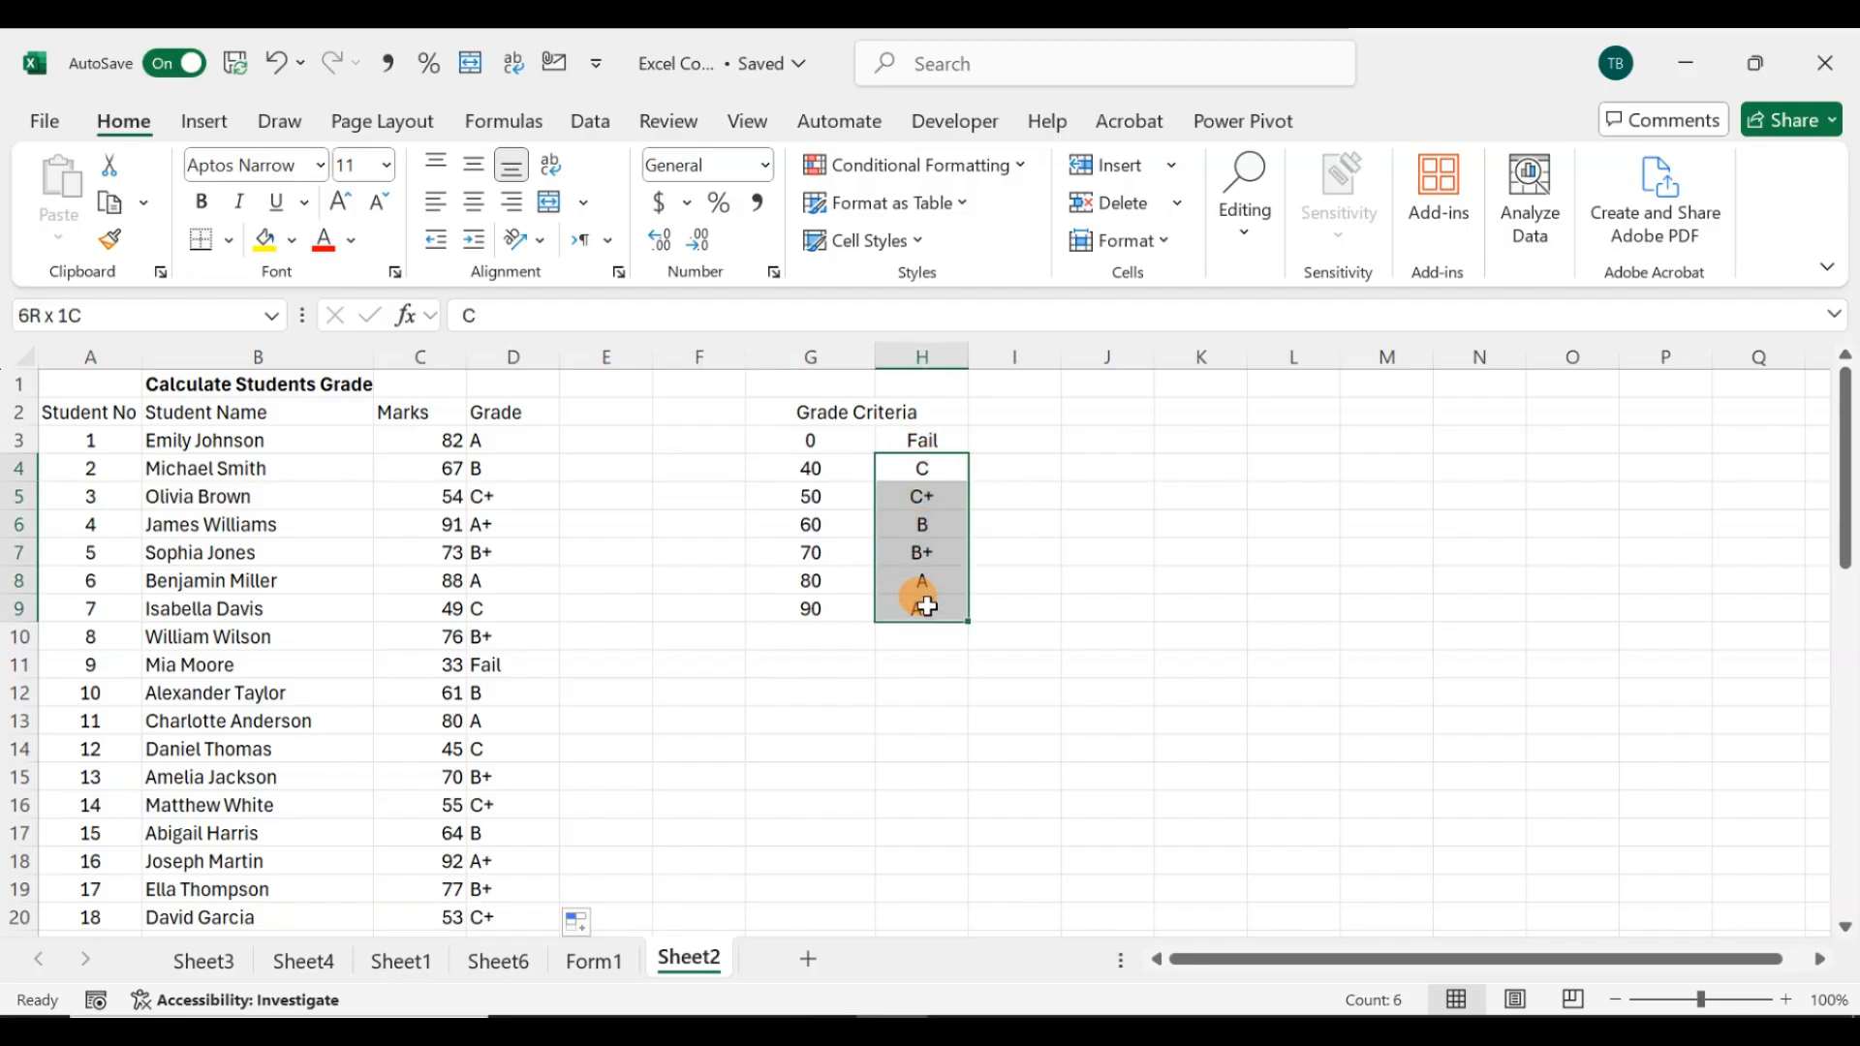
Step: In I3, enter a COUNTIF formula counting how often H3's grade appears in the locked grade range $D$3:$D$52
left_click(994, 443)
type("=")
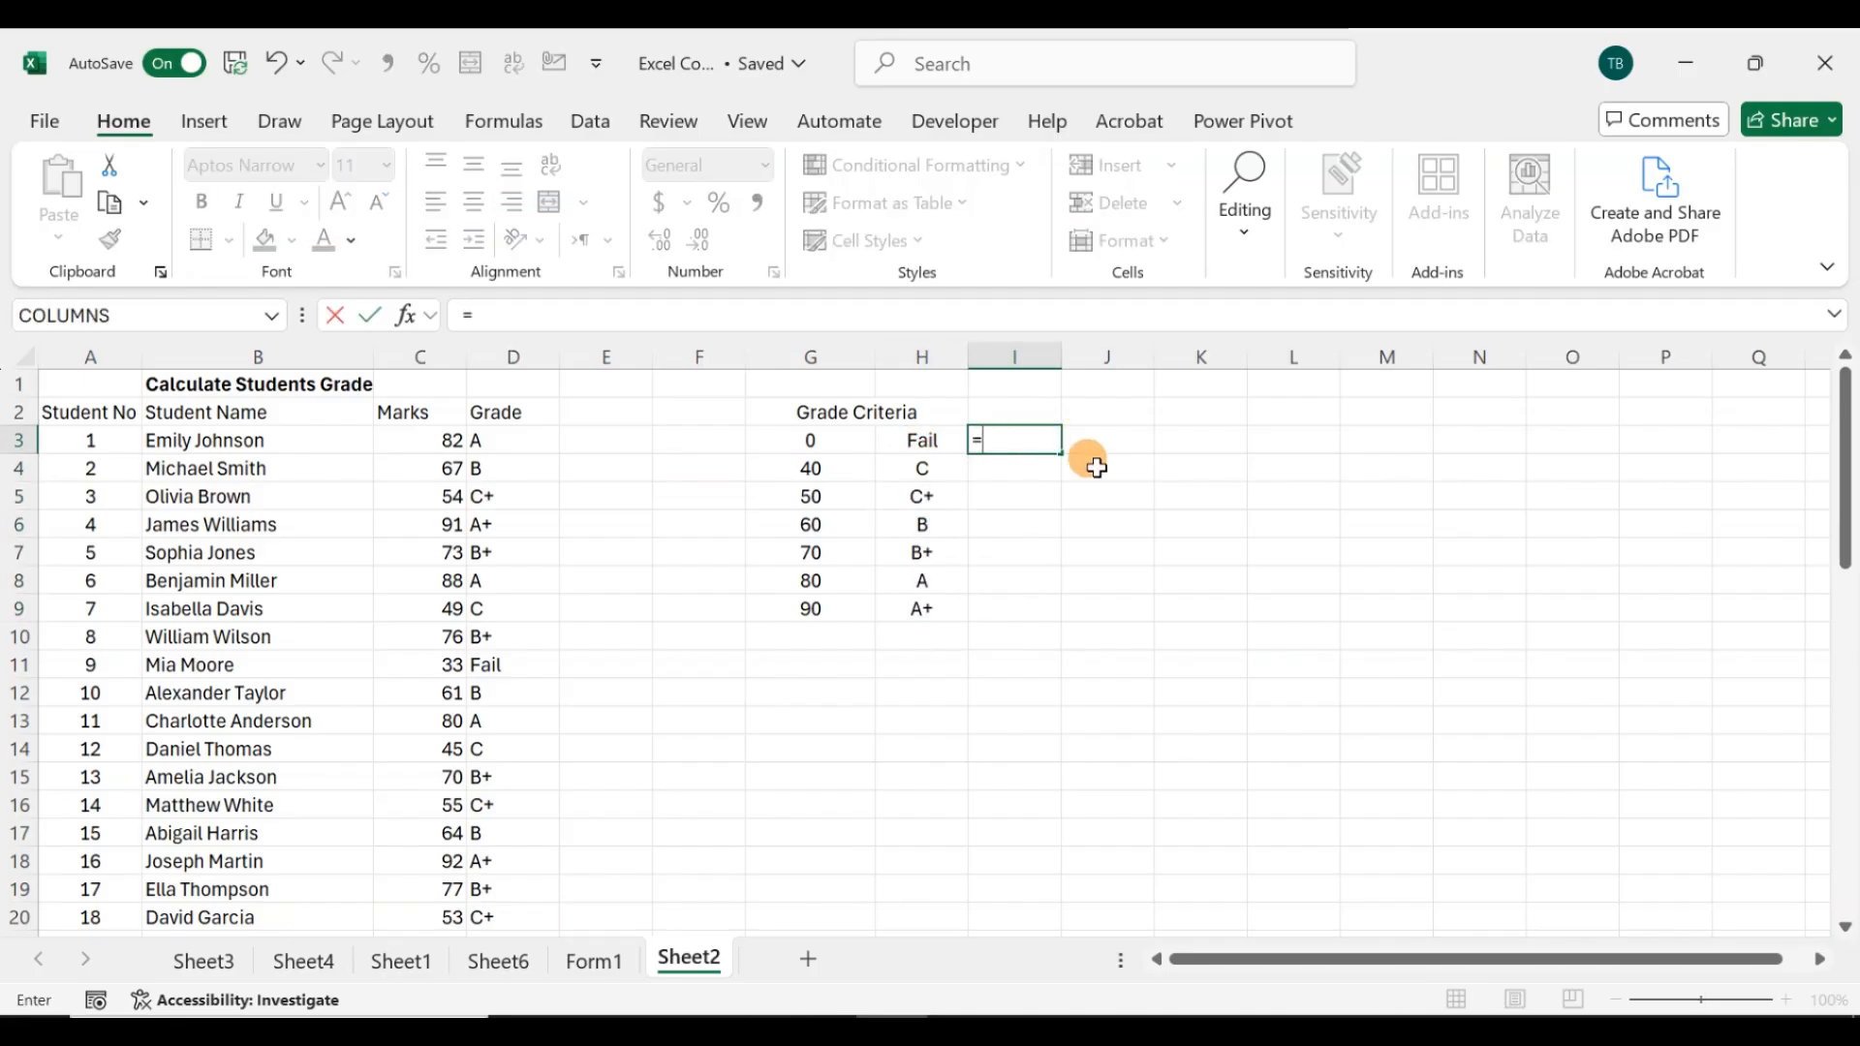
type("counti")
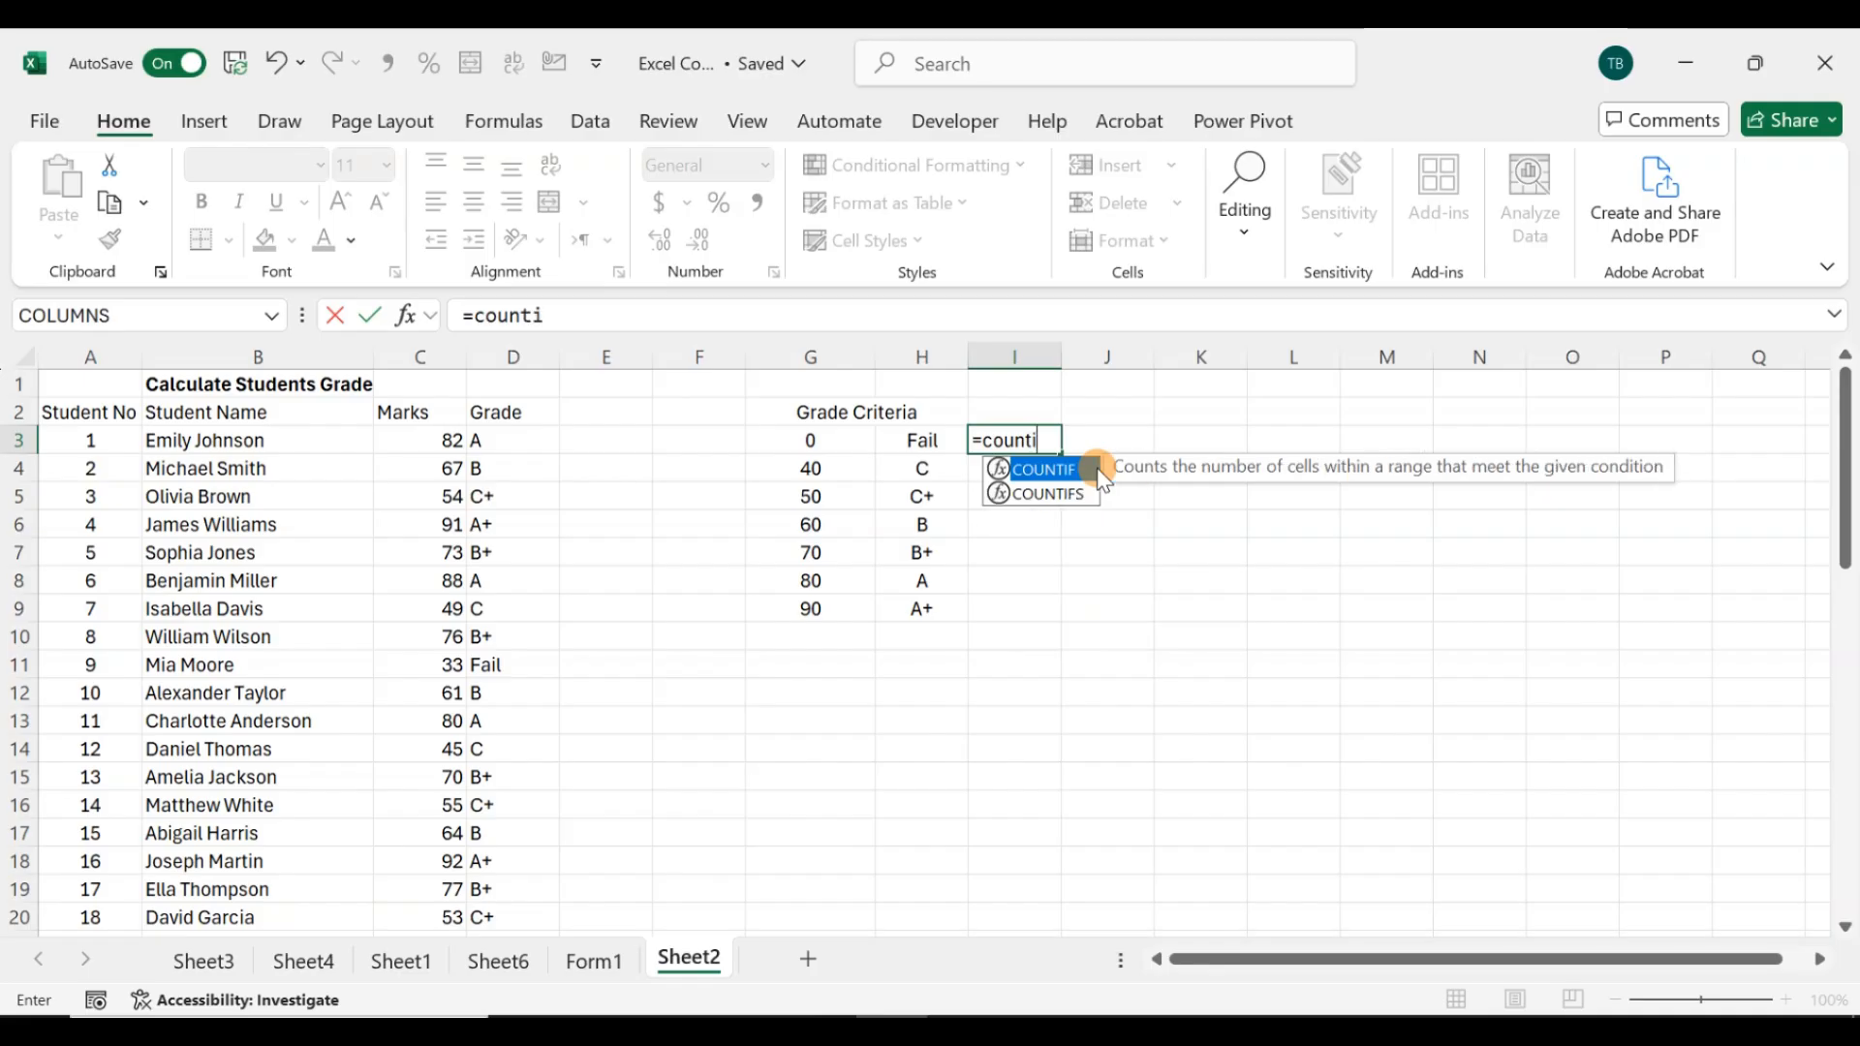
double_click(1099, 469)
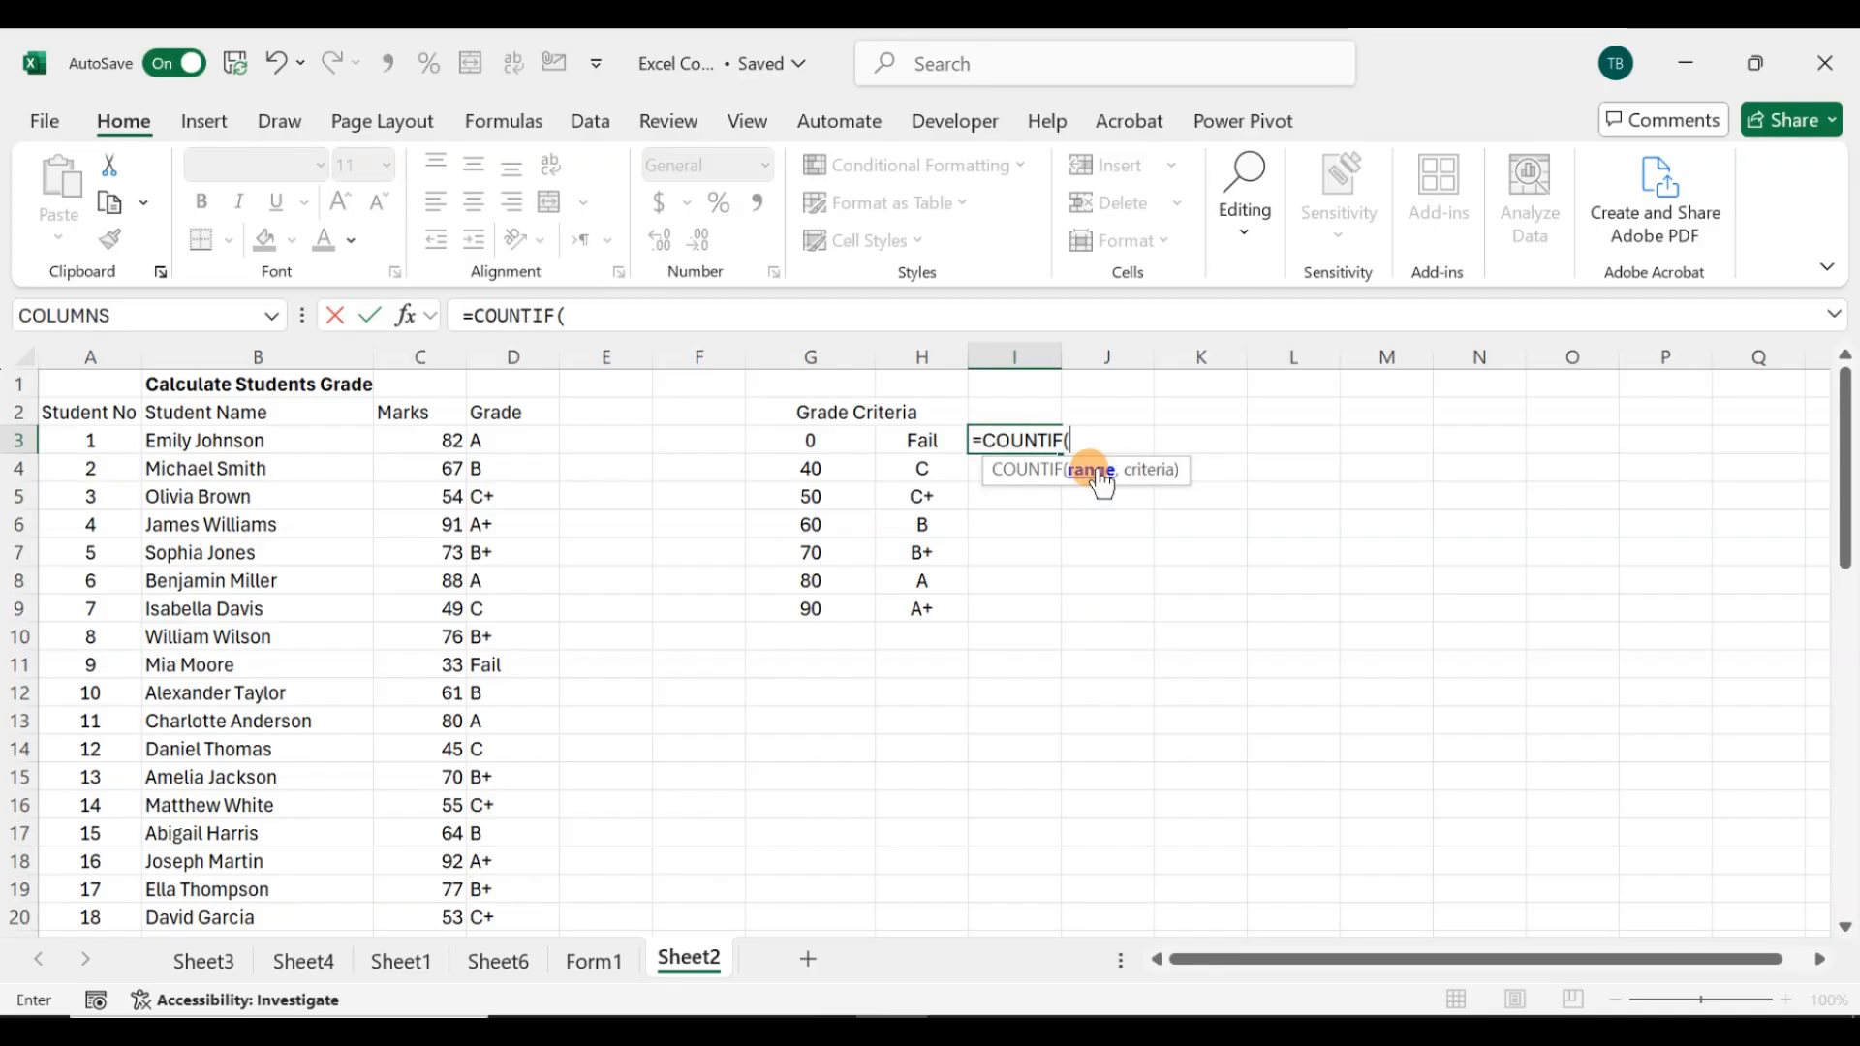
left_click(520, 433)
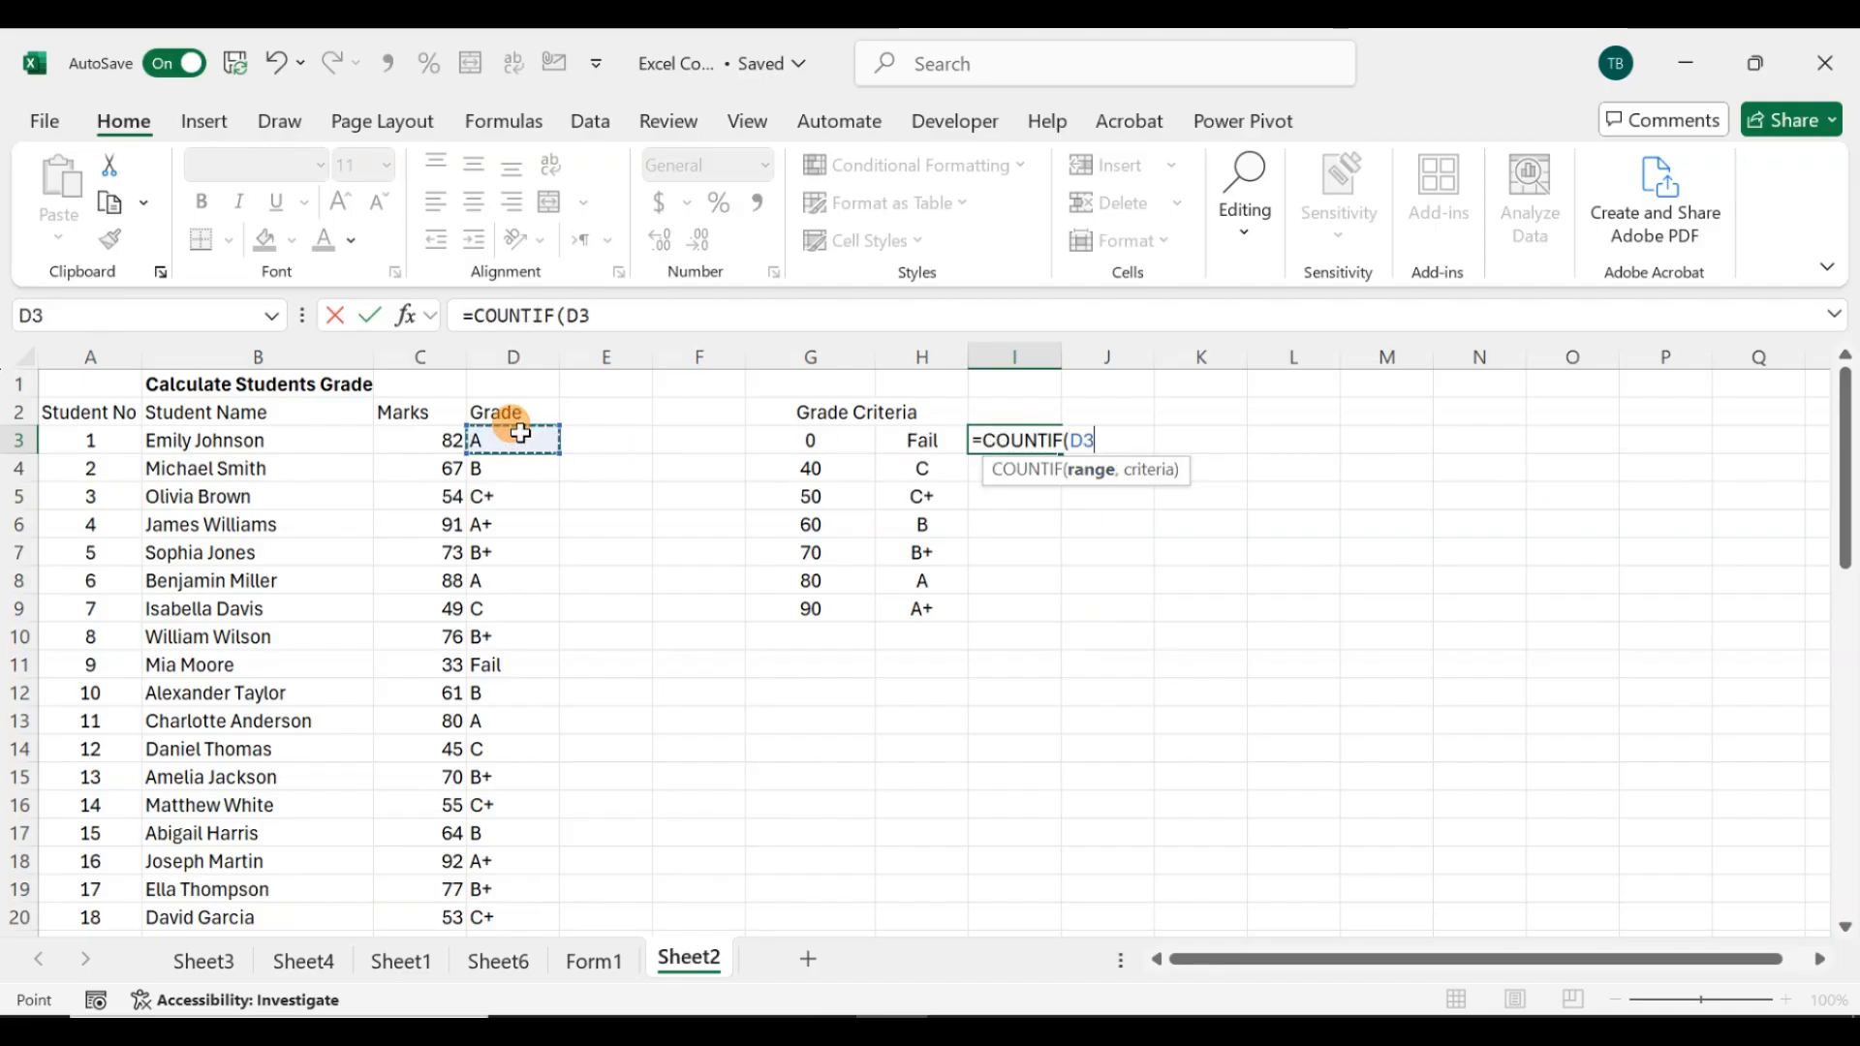
key("ctrl+shift+Down")
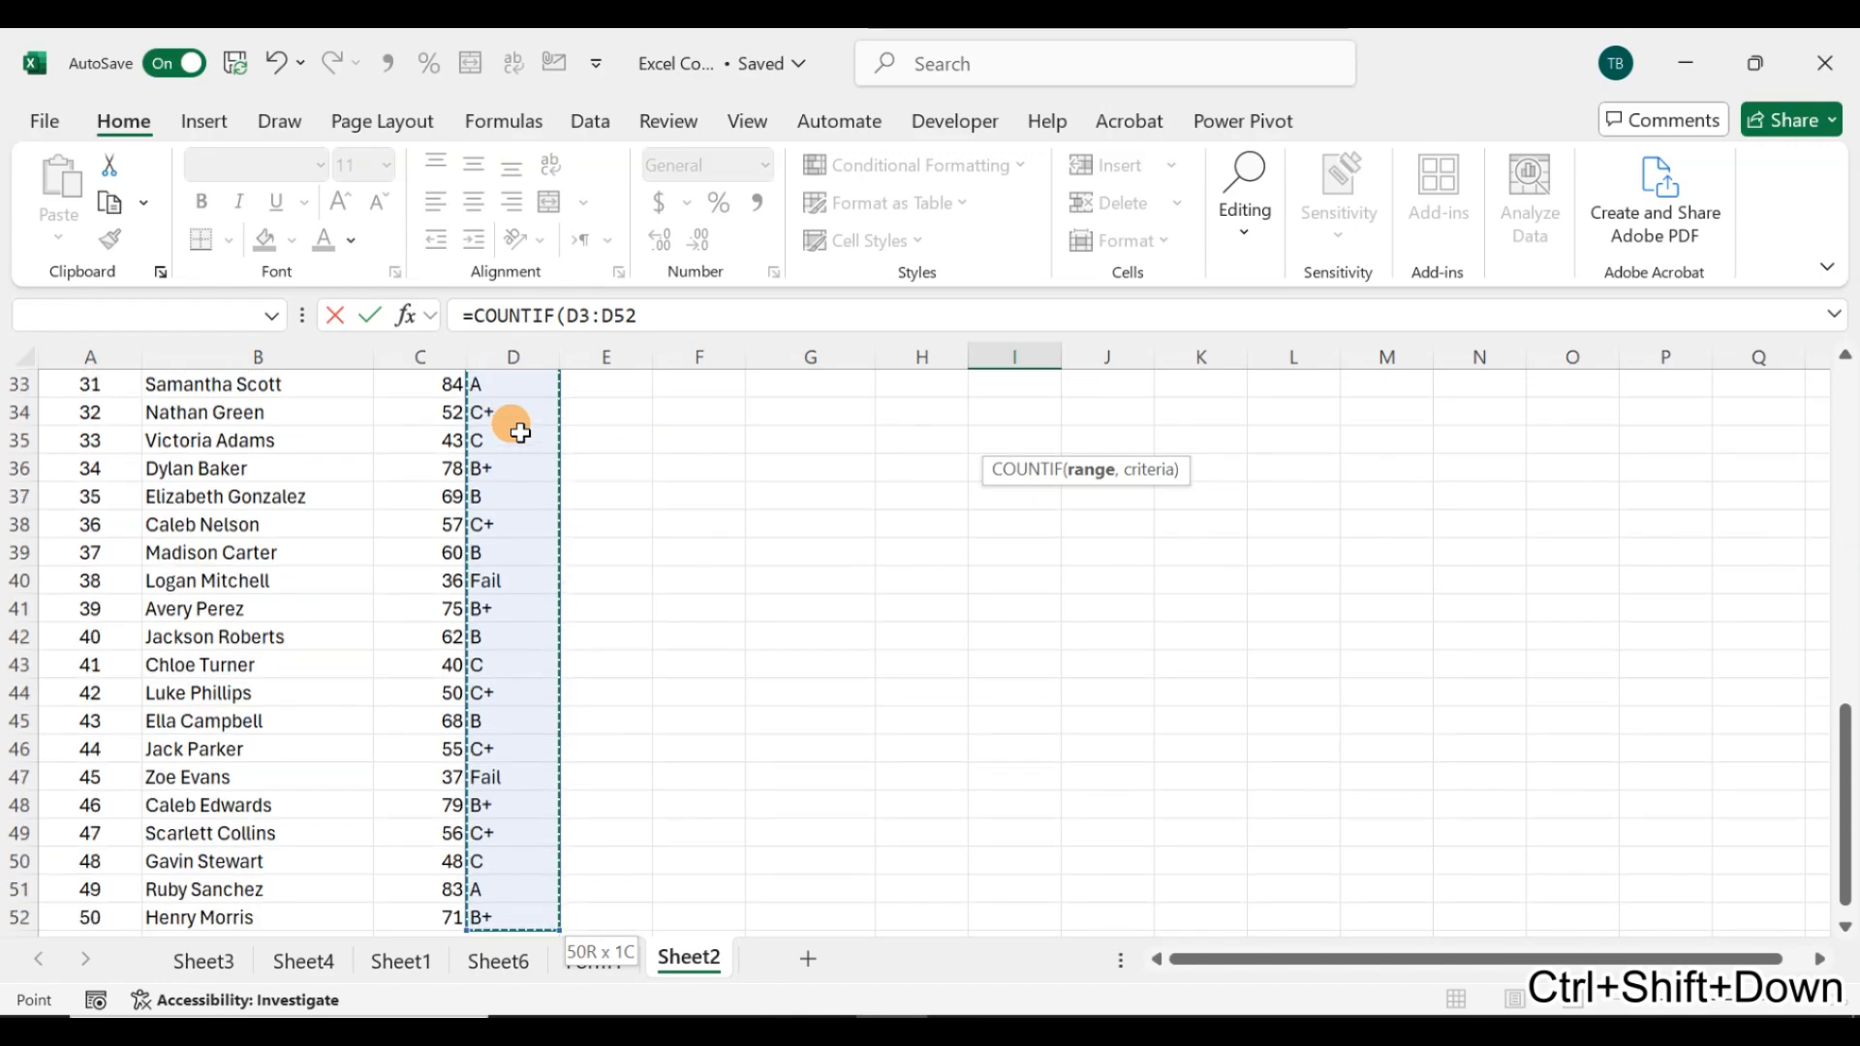
type(",")
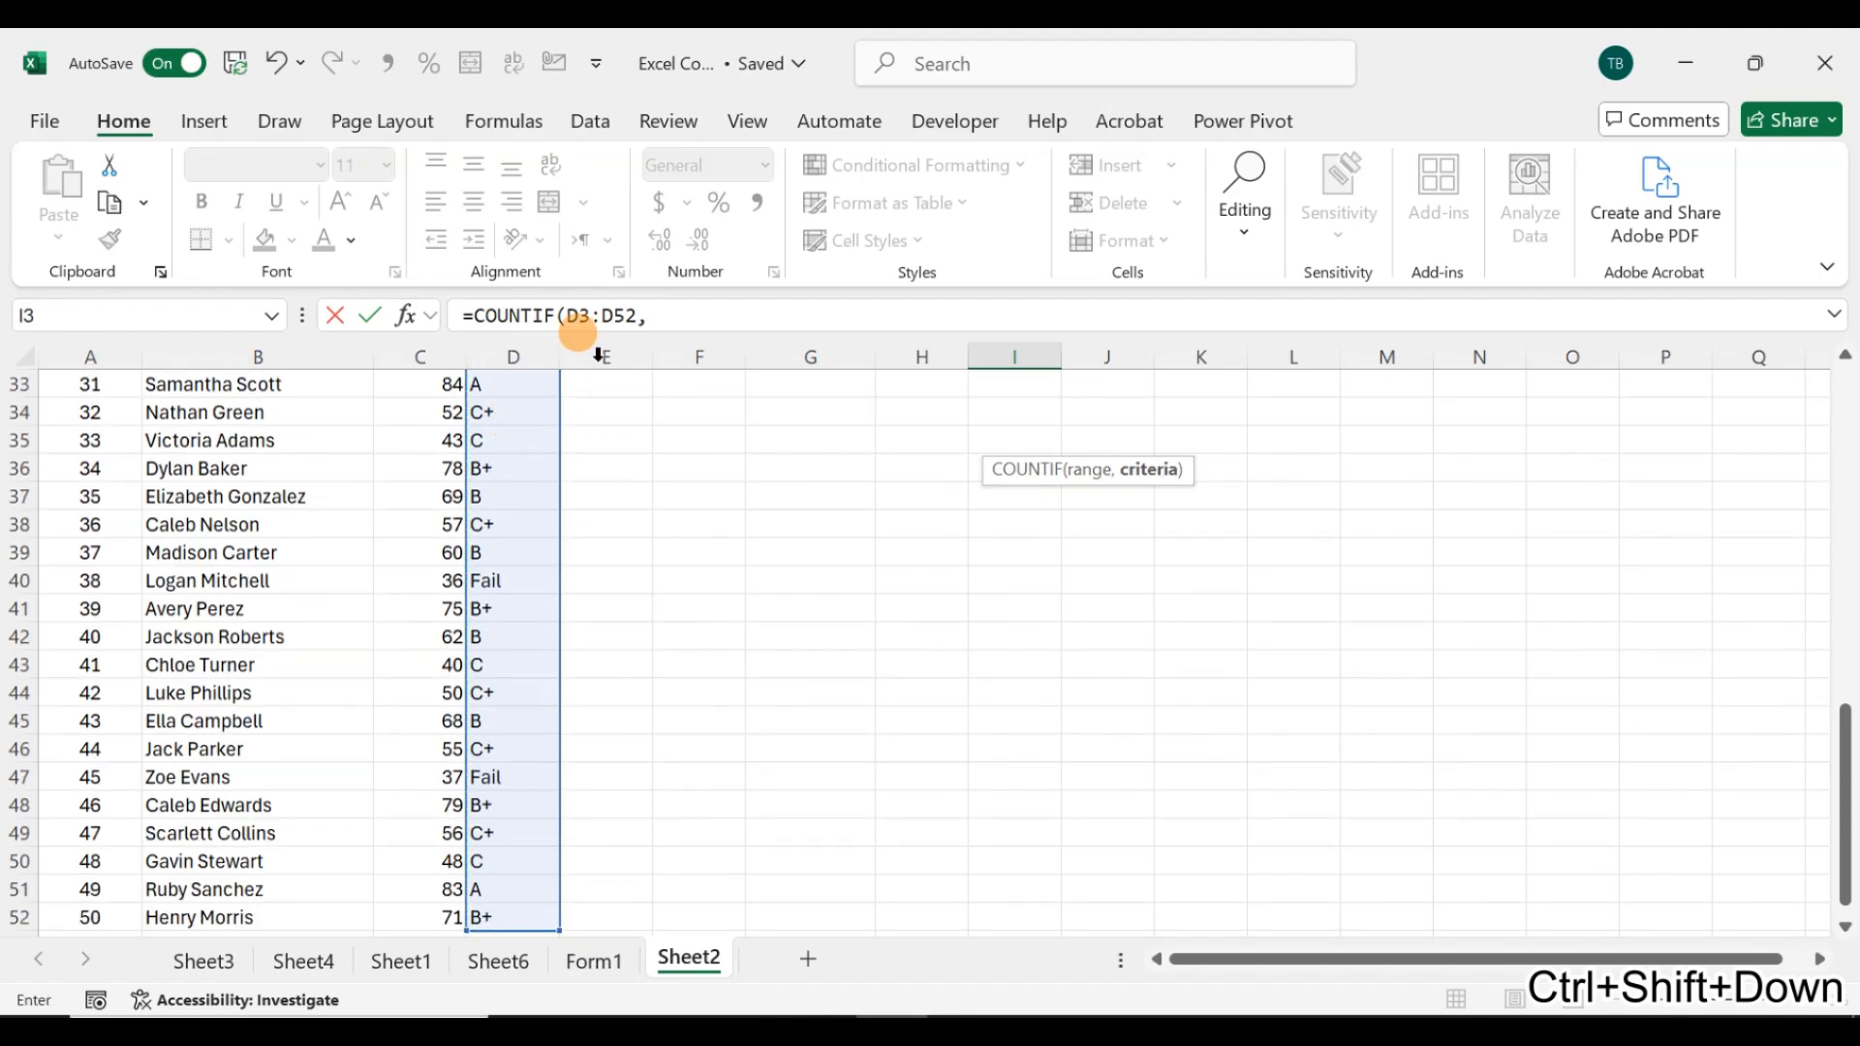
double_click(605, 317)
left_click(602, 317)
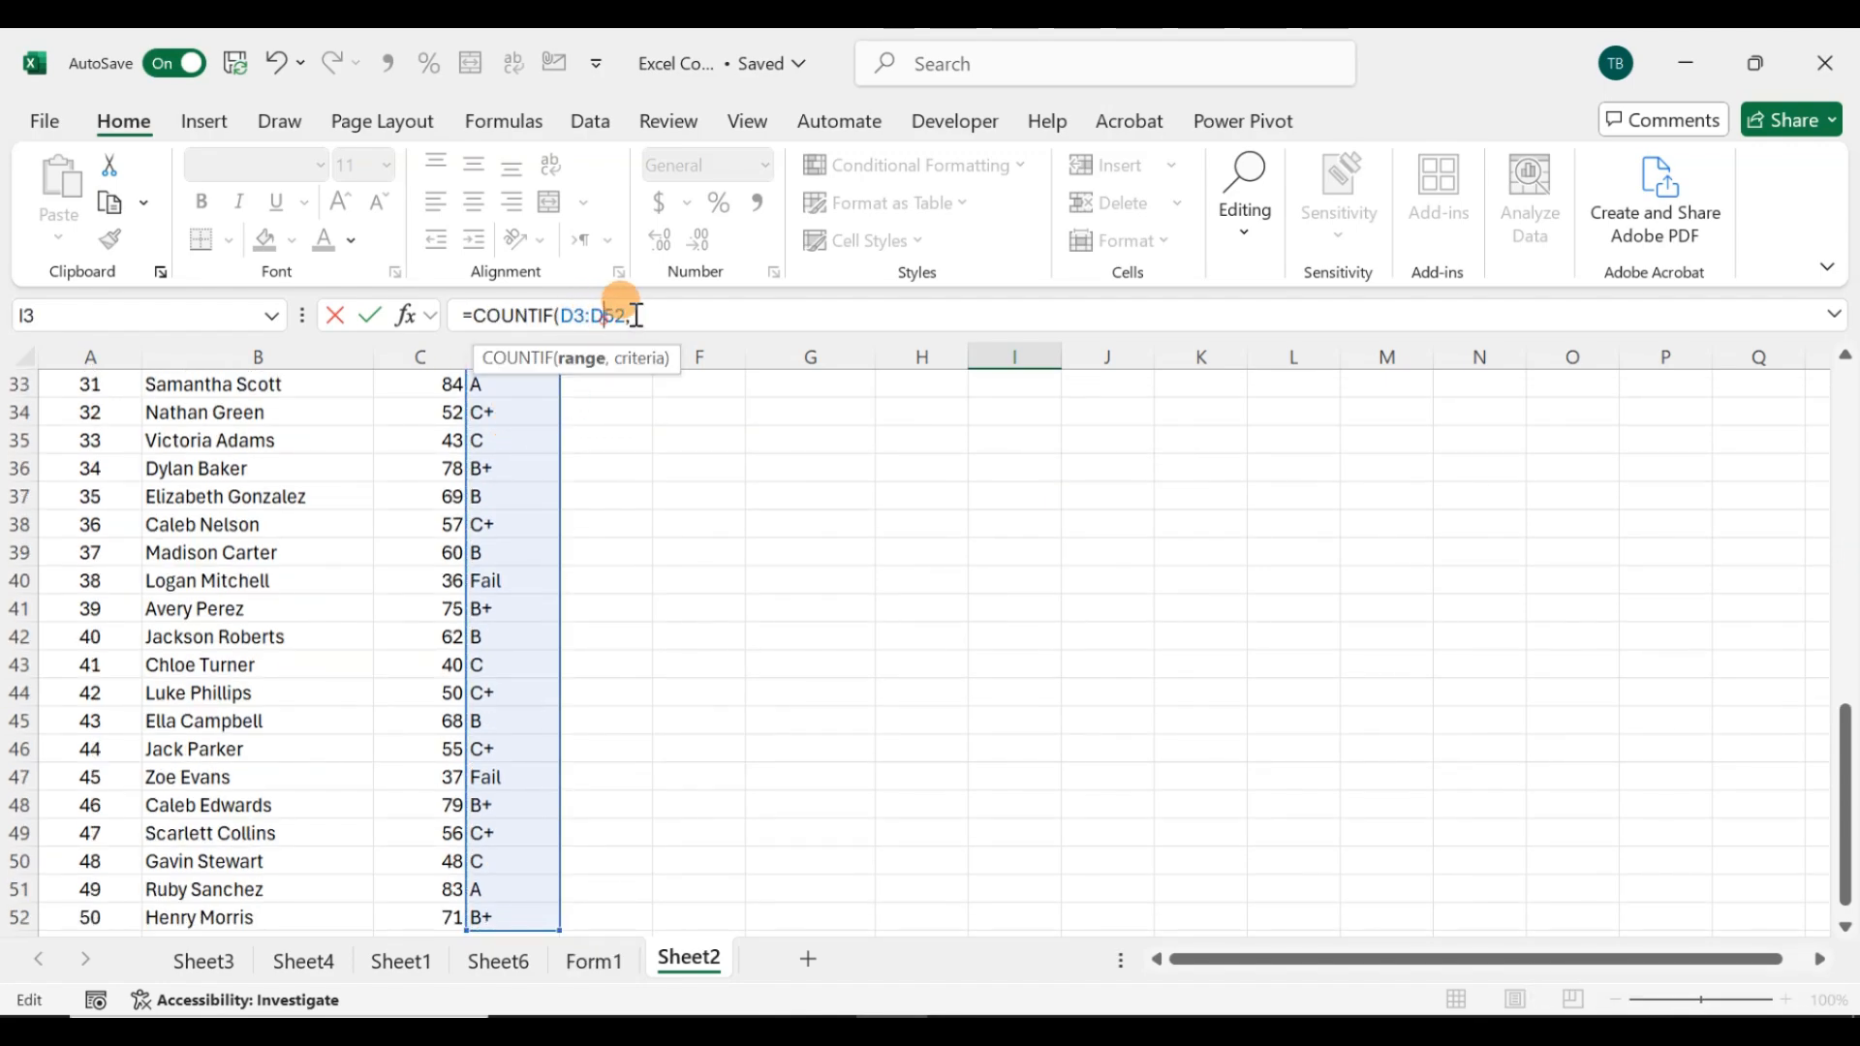
left_click_drag(602, 313, 572, 312)
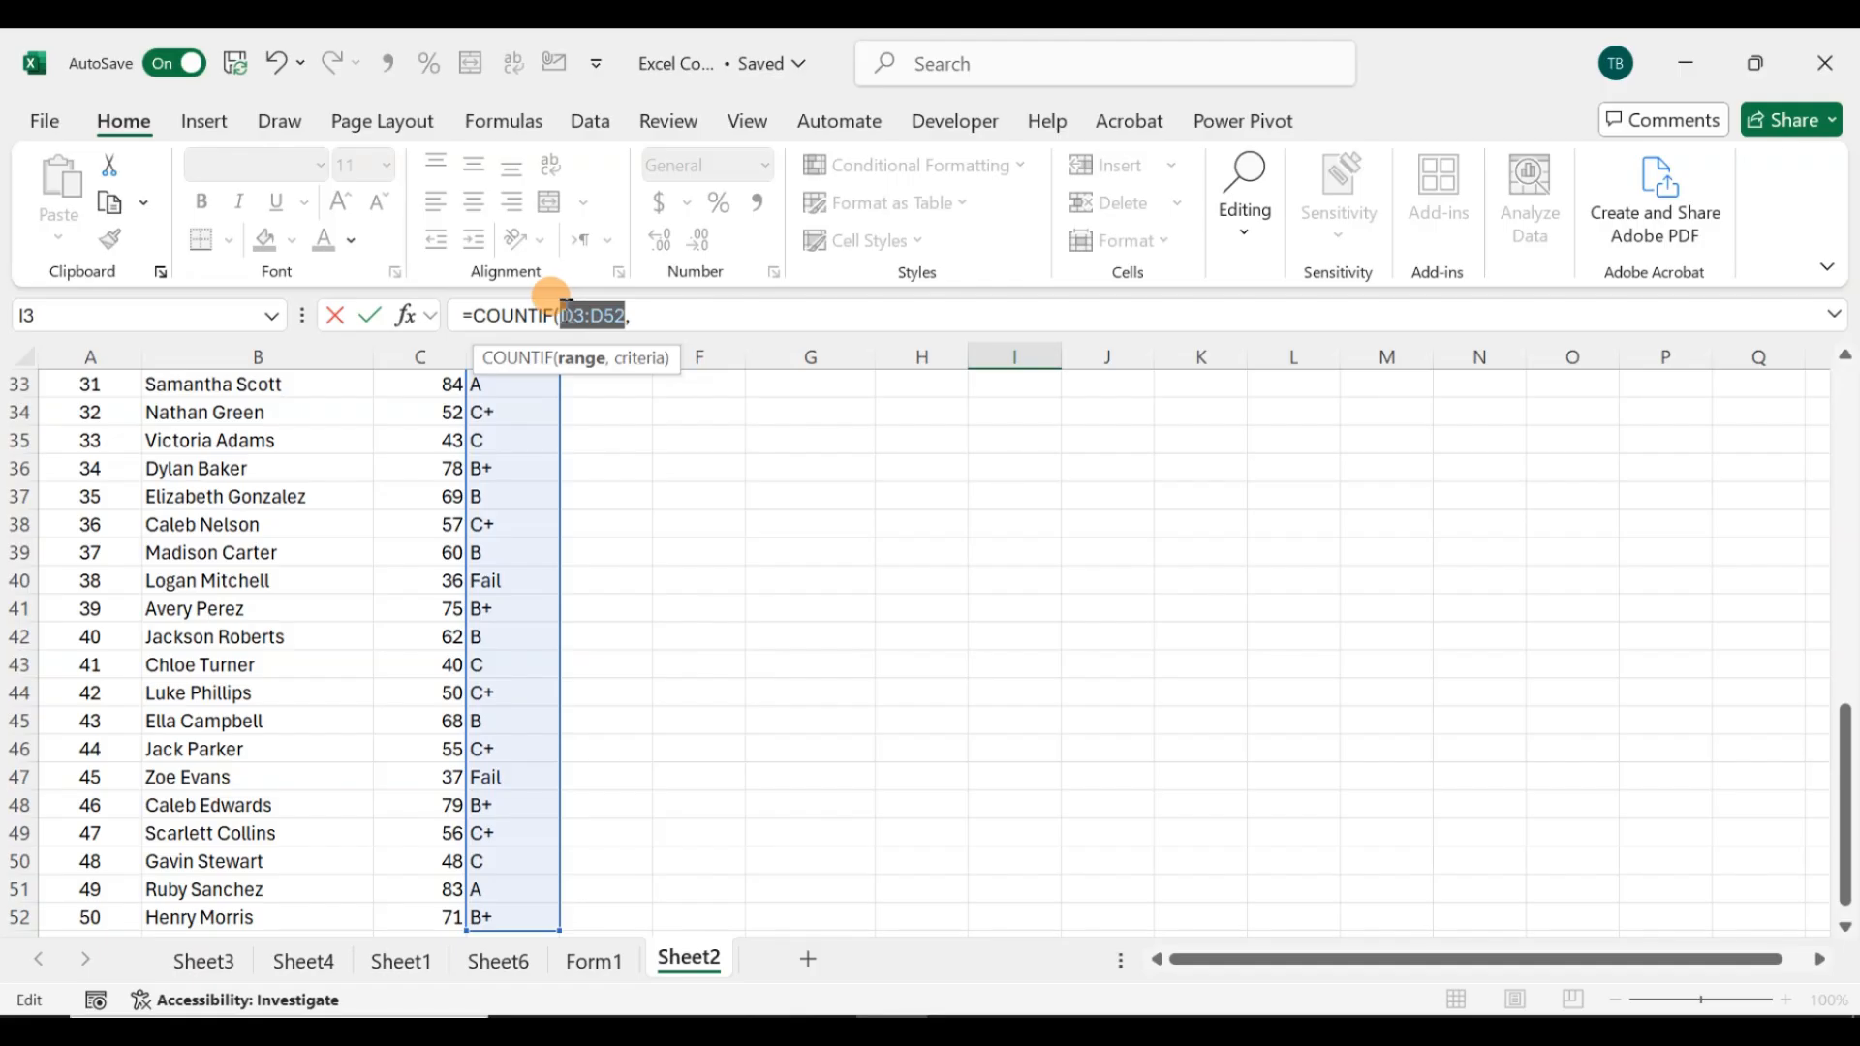
key("F4")
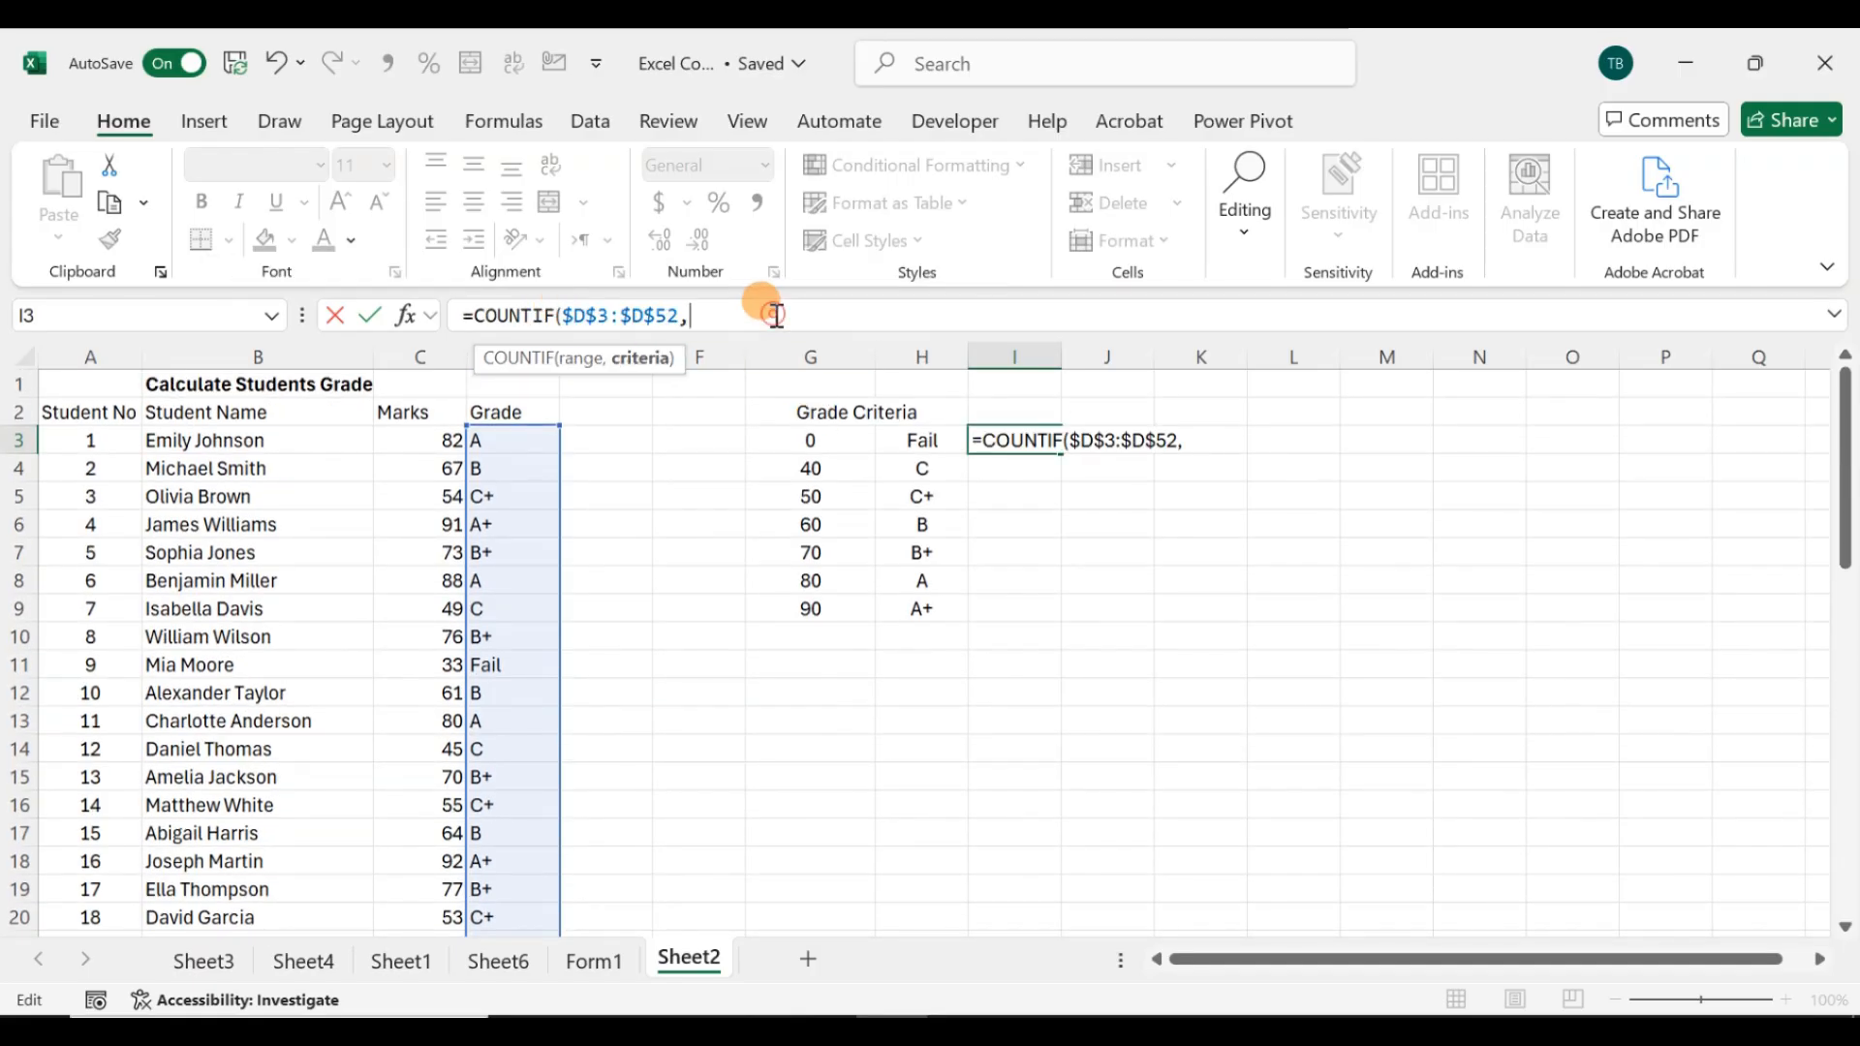
left_click(902, 446)
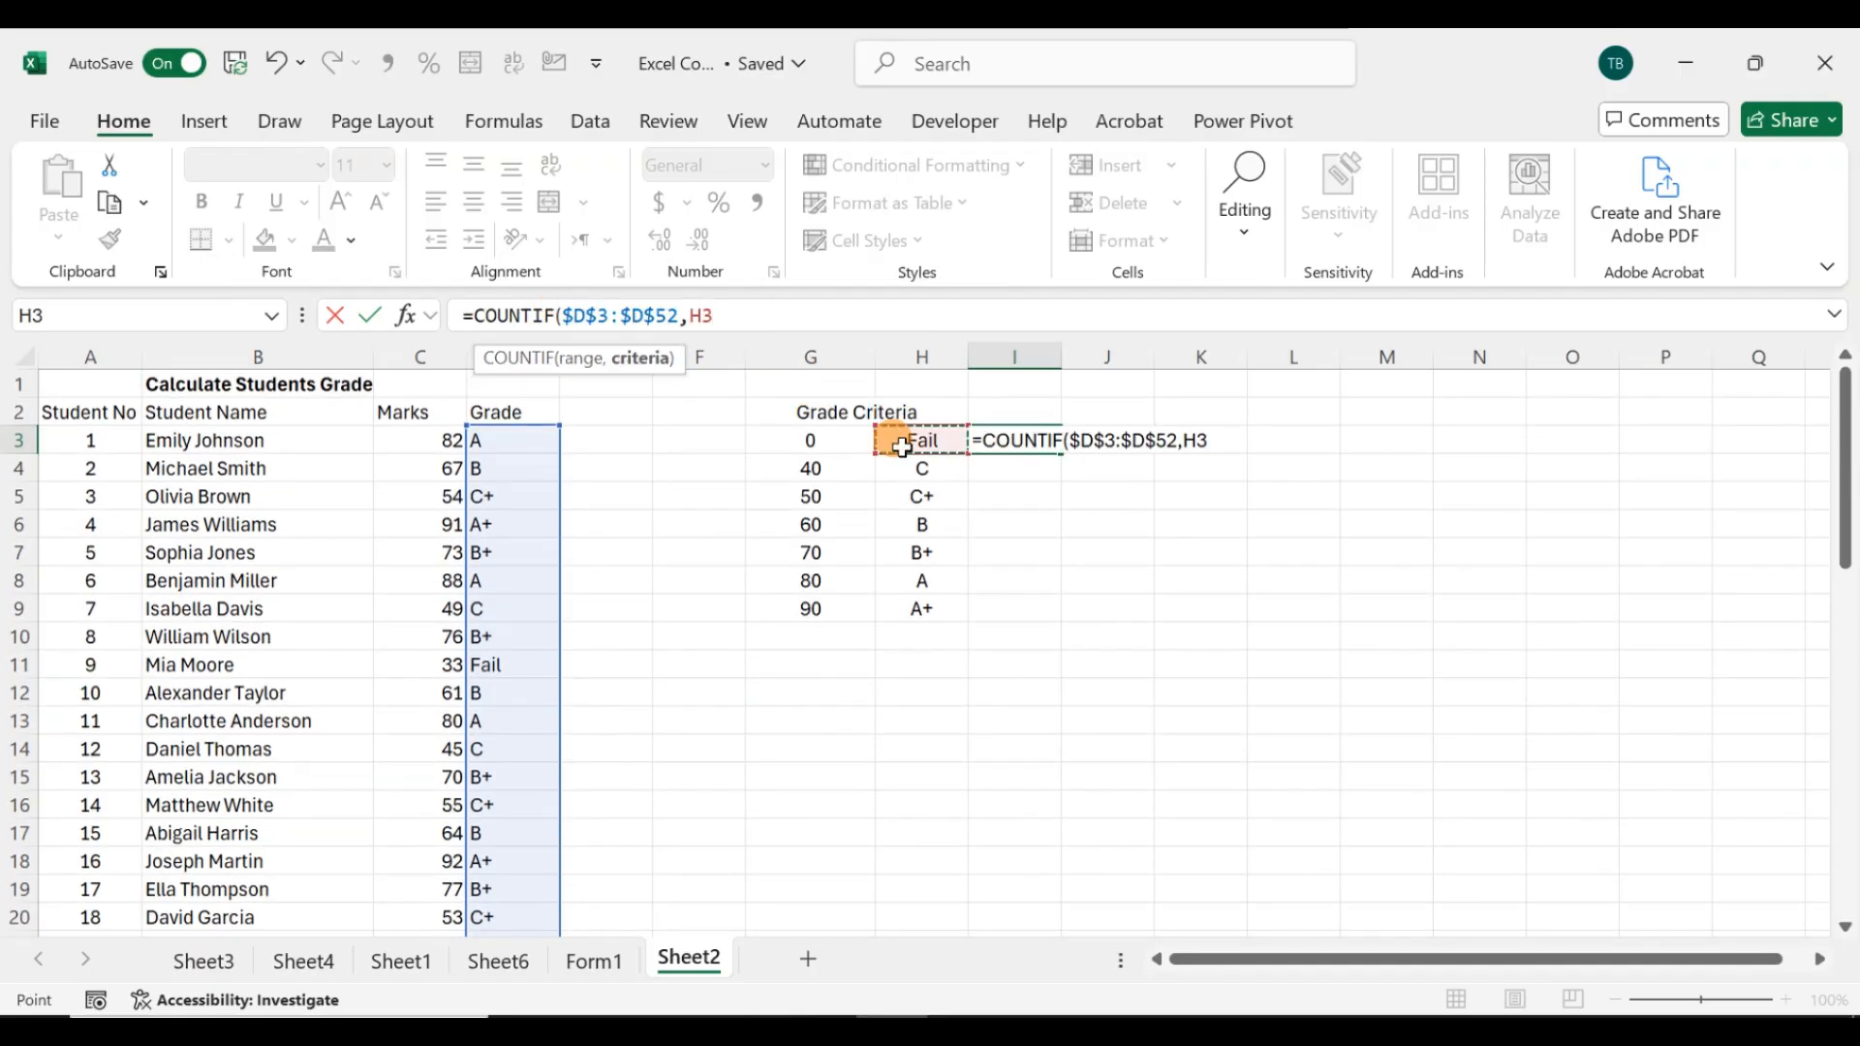
key("Return")
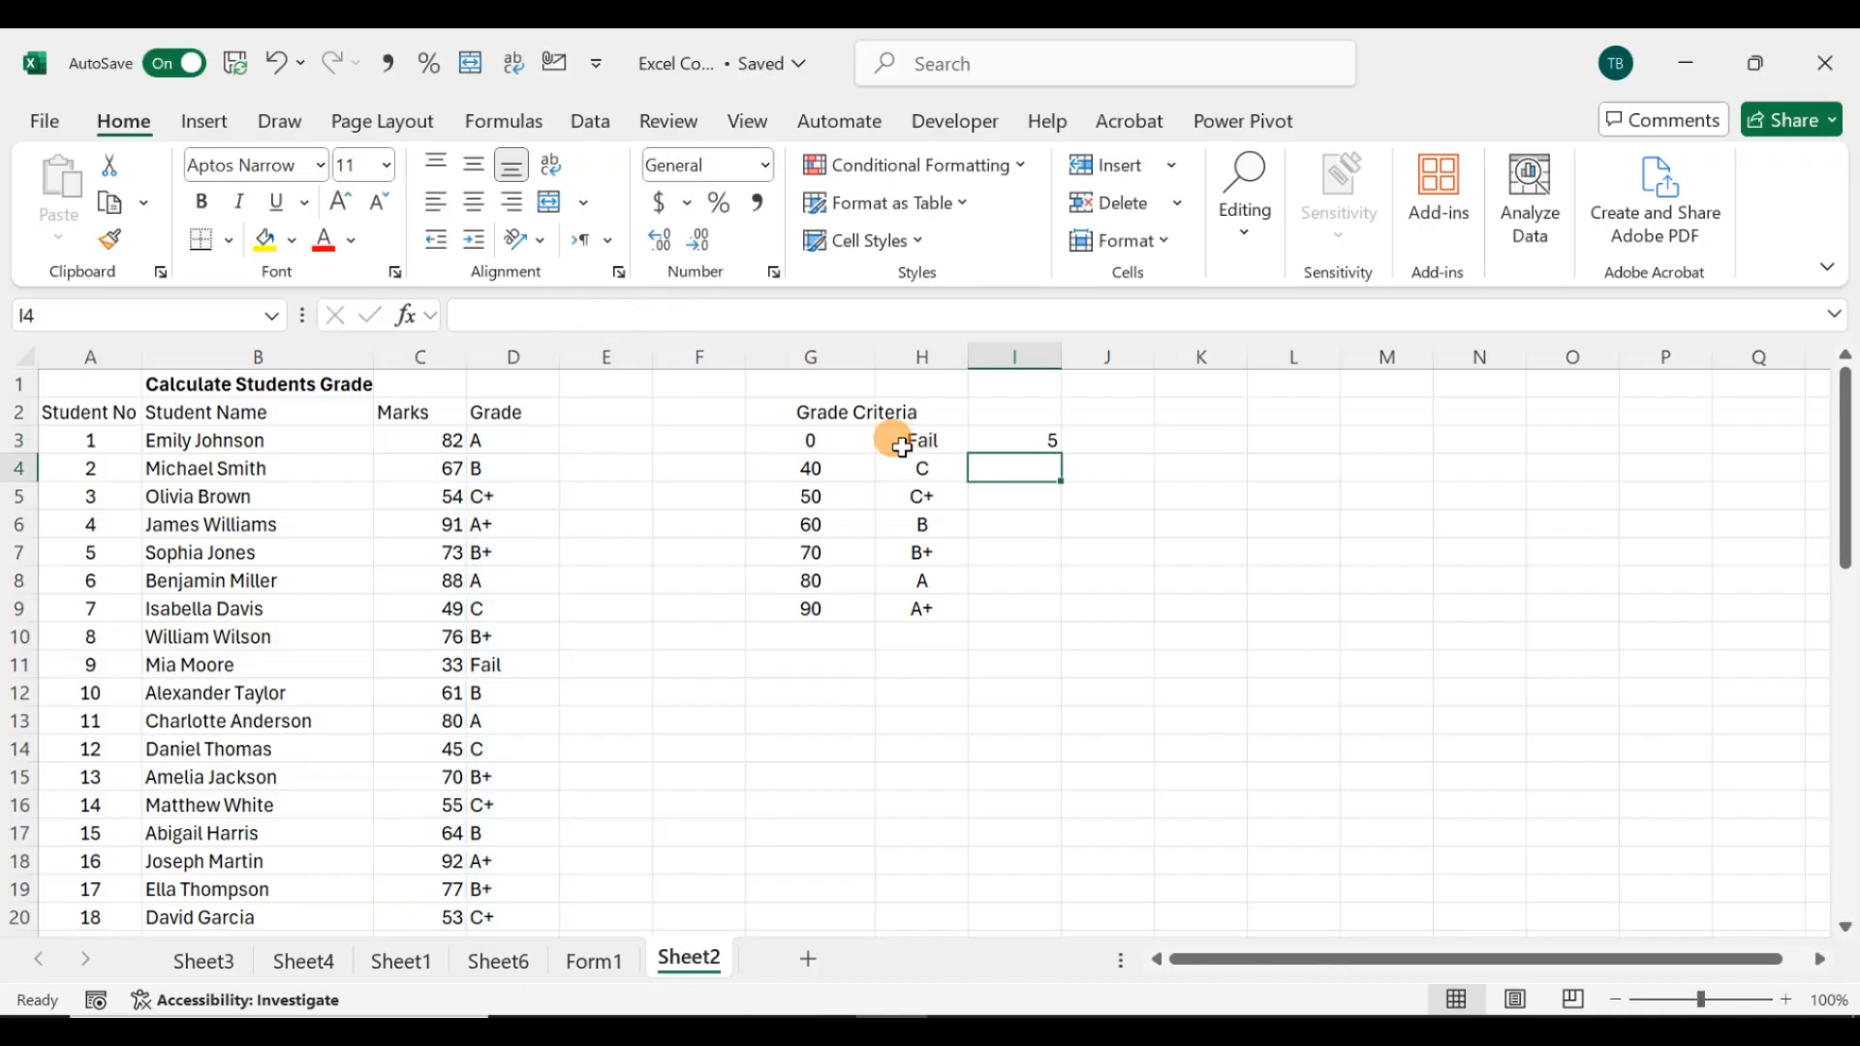
Step: Fill the COUNTIF formula from I3 down through I9 for every grade in the criteria table
key("Up")
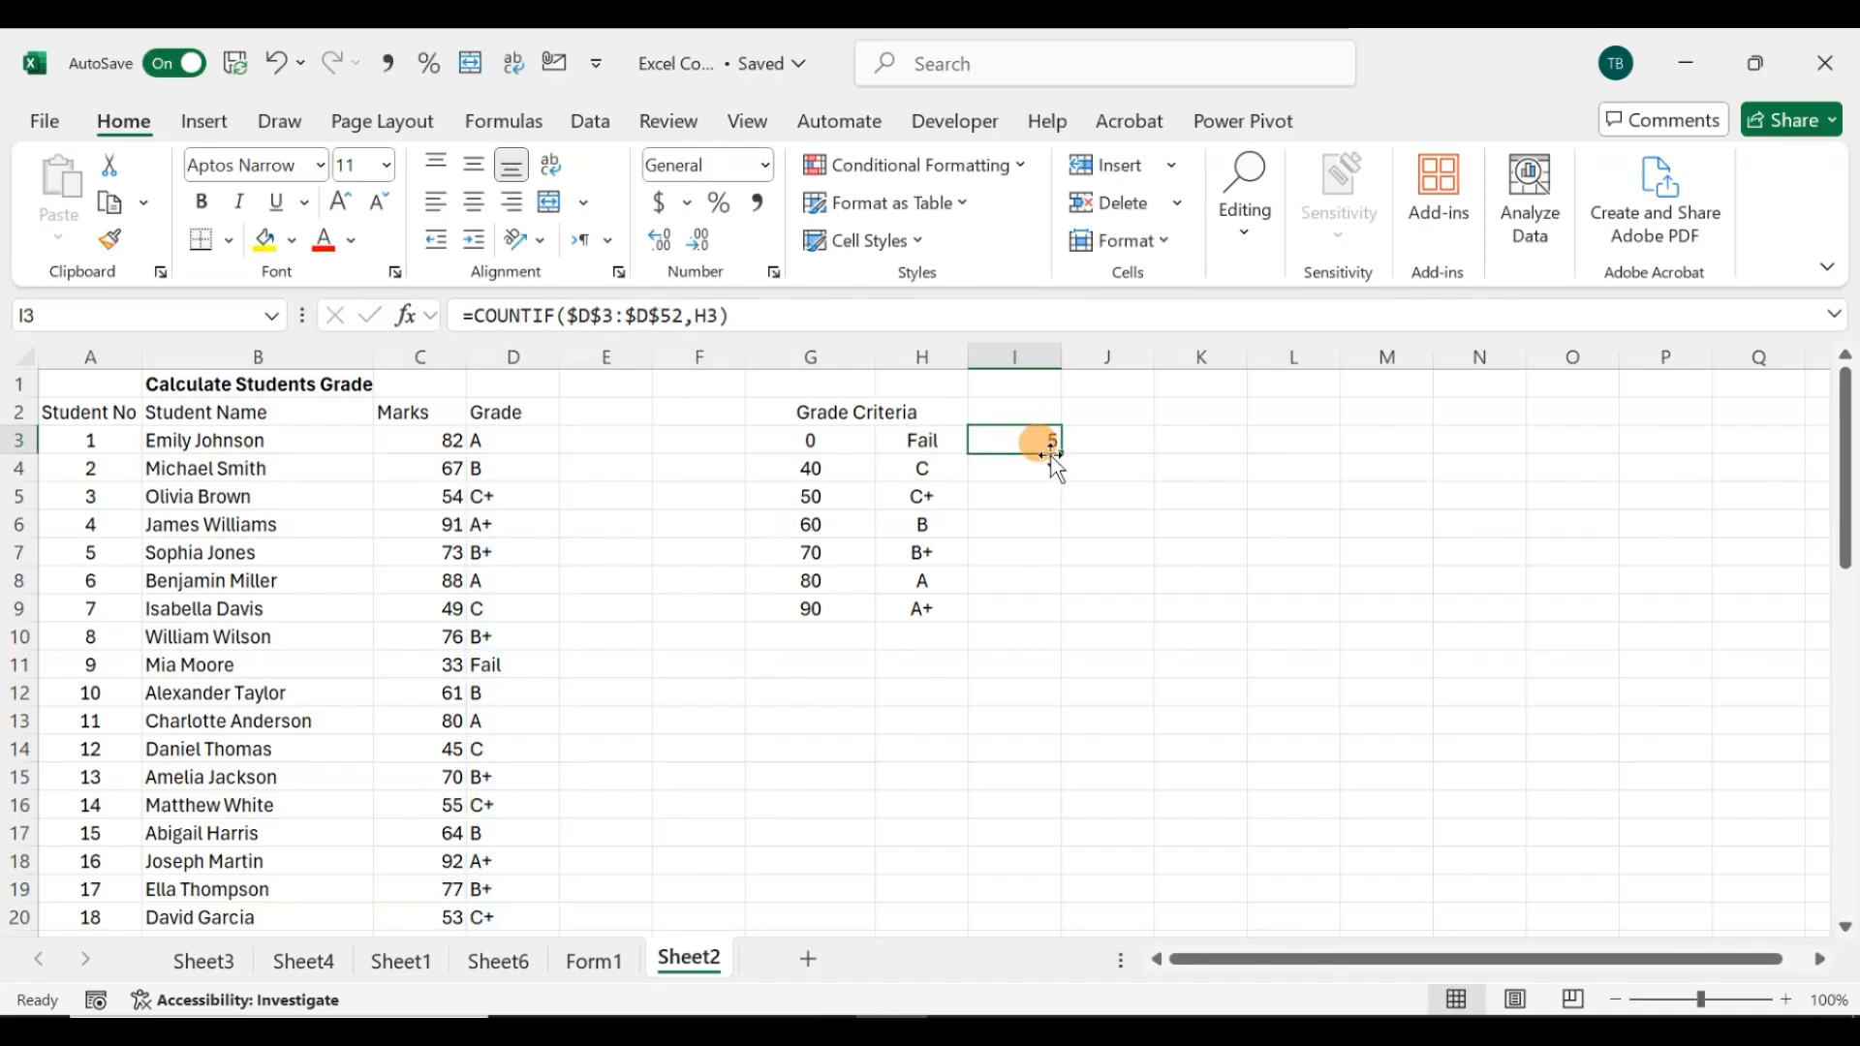
left_click_drag(1065, 455, 1051, 620)
left_click(1019, 638)
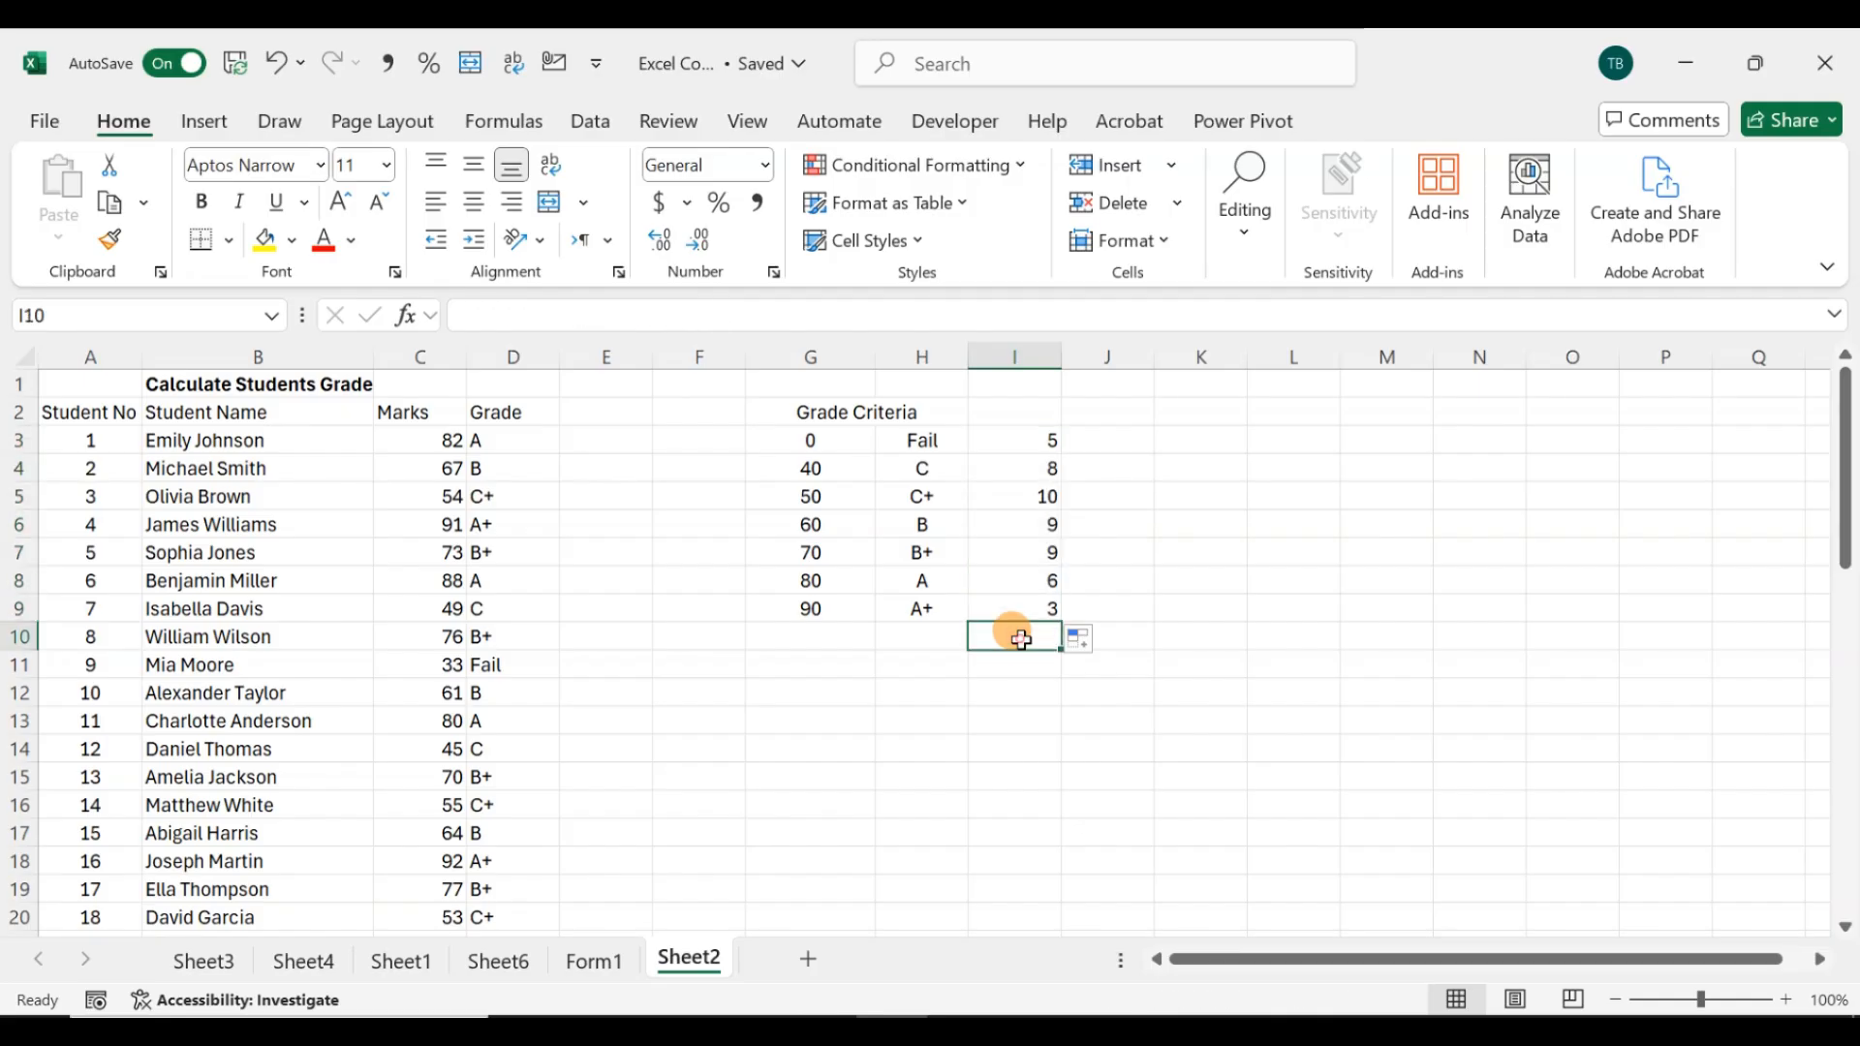
Step: AutoSum the grade counts I3:I9 into I10 and add a border to the total cell
key("alt+equal")
key("alt+equal")
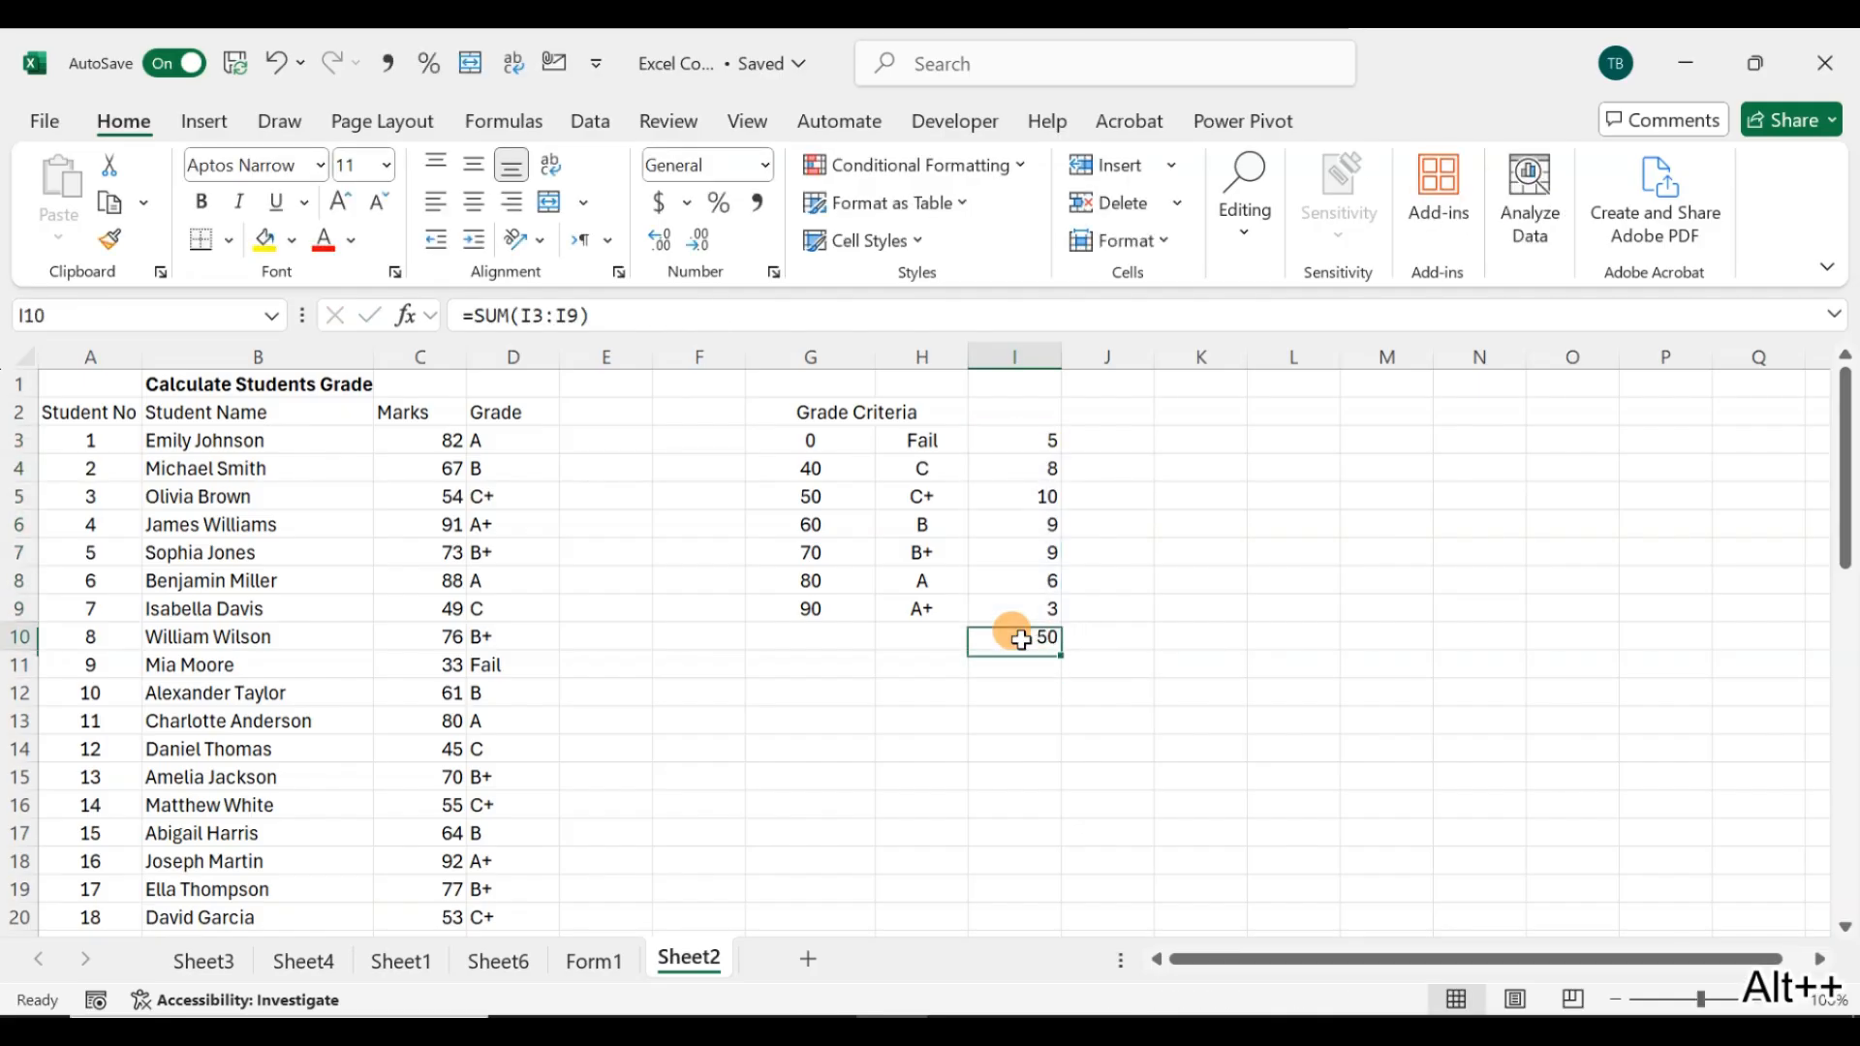
left_click(236, 247)
left_click(215, 831)
left_click(1092, 717)
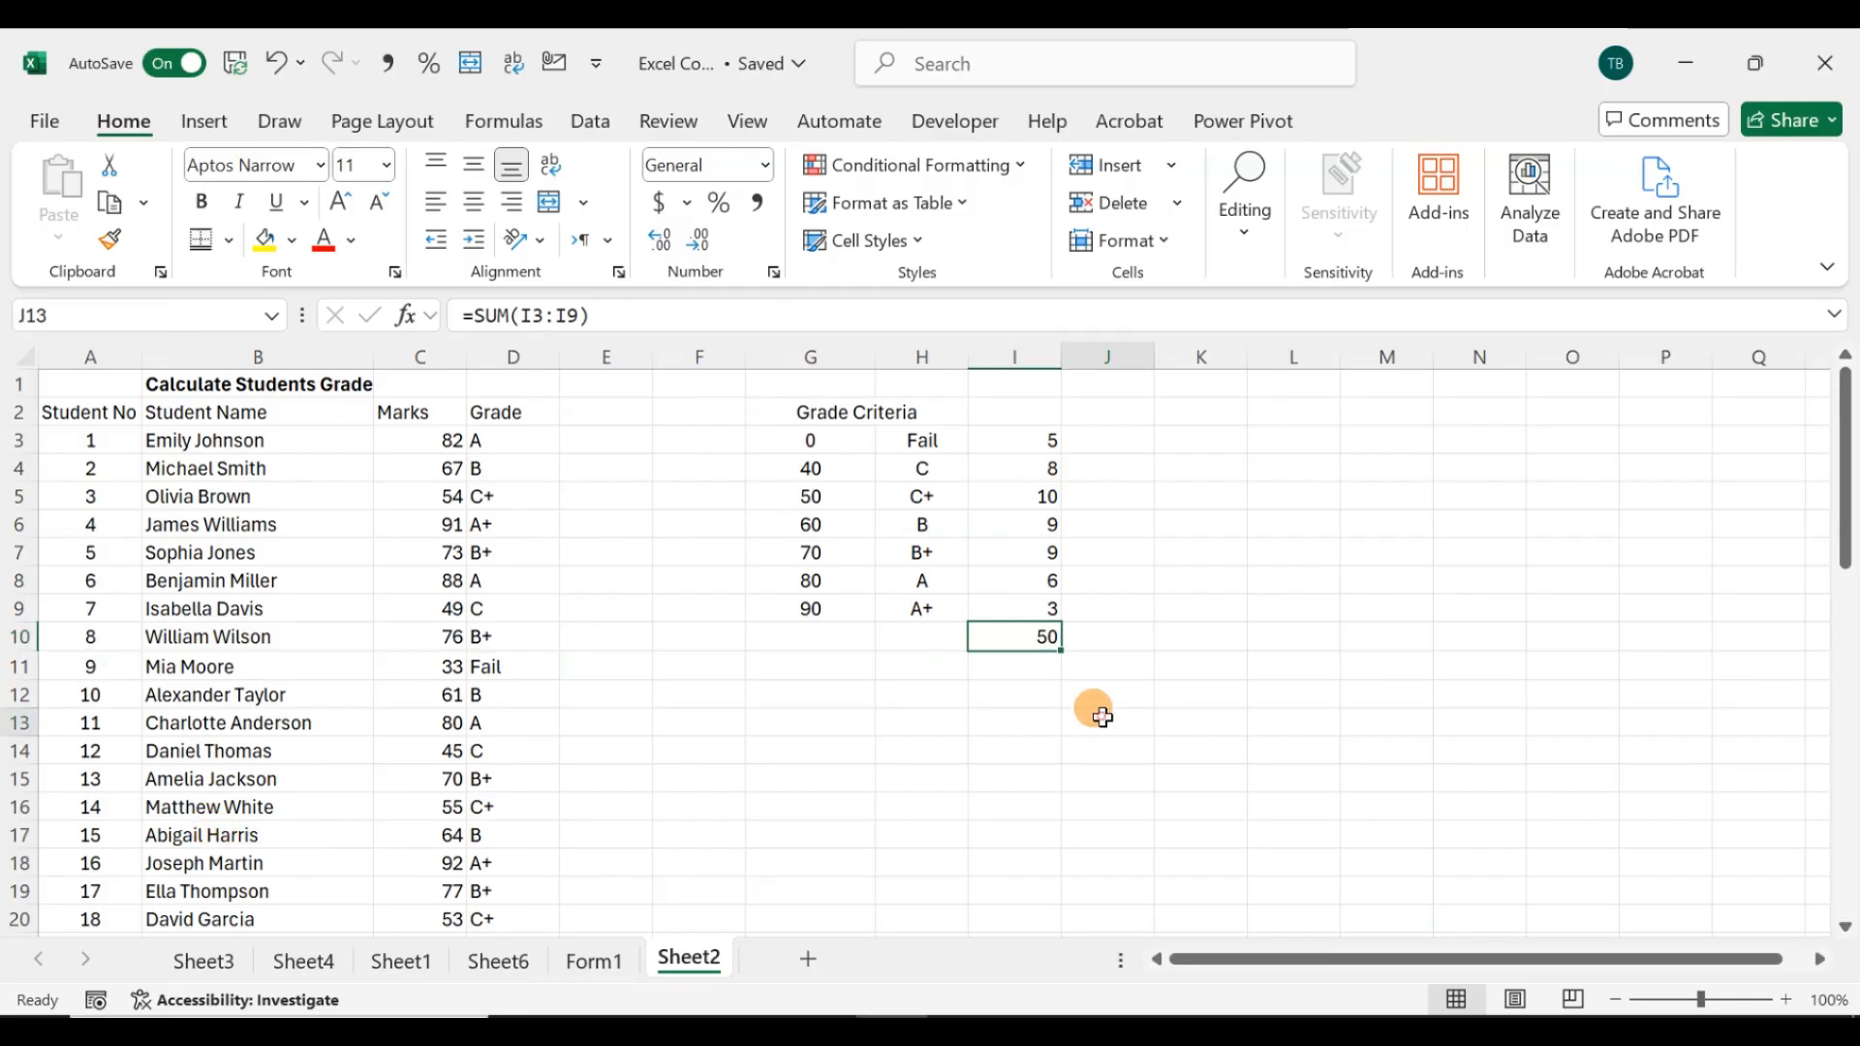
Step: In J3, divide I3 by the I10 total, format it as a percentage, and lock the divisor as $I$10
left_click(1102, 431)
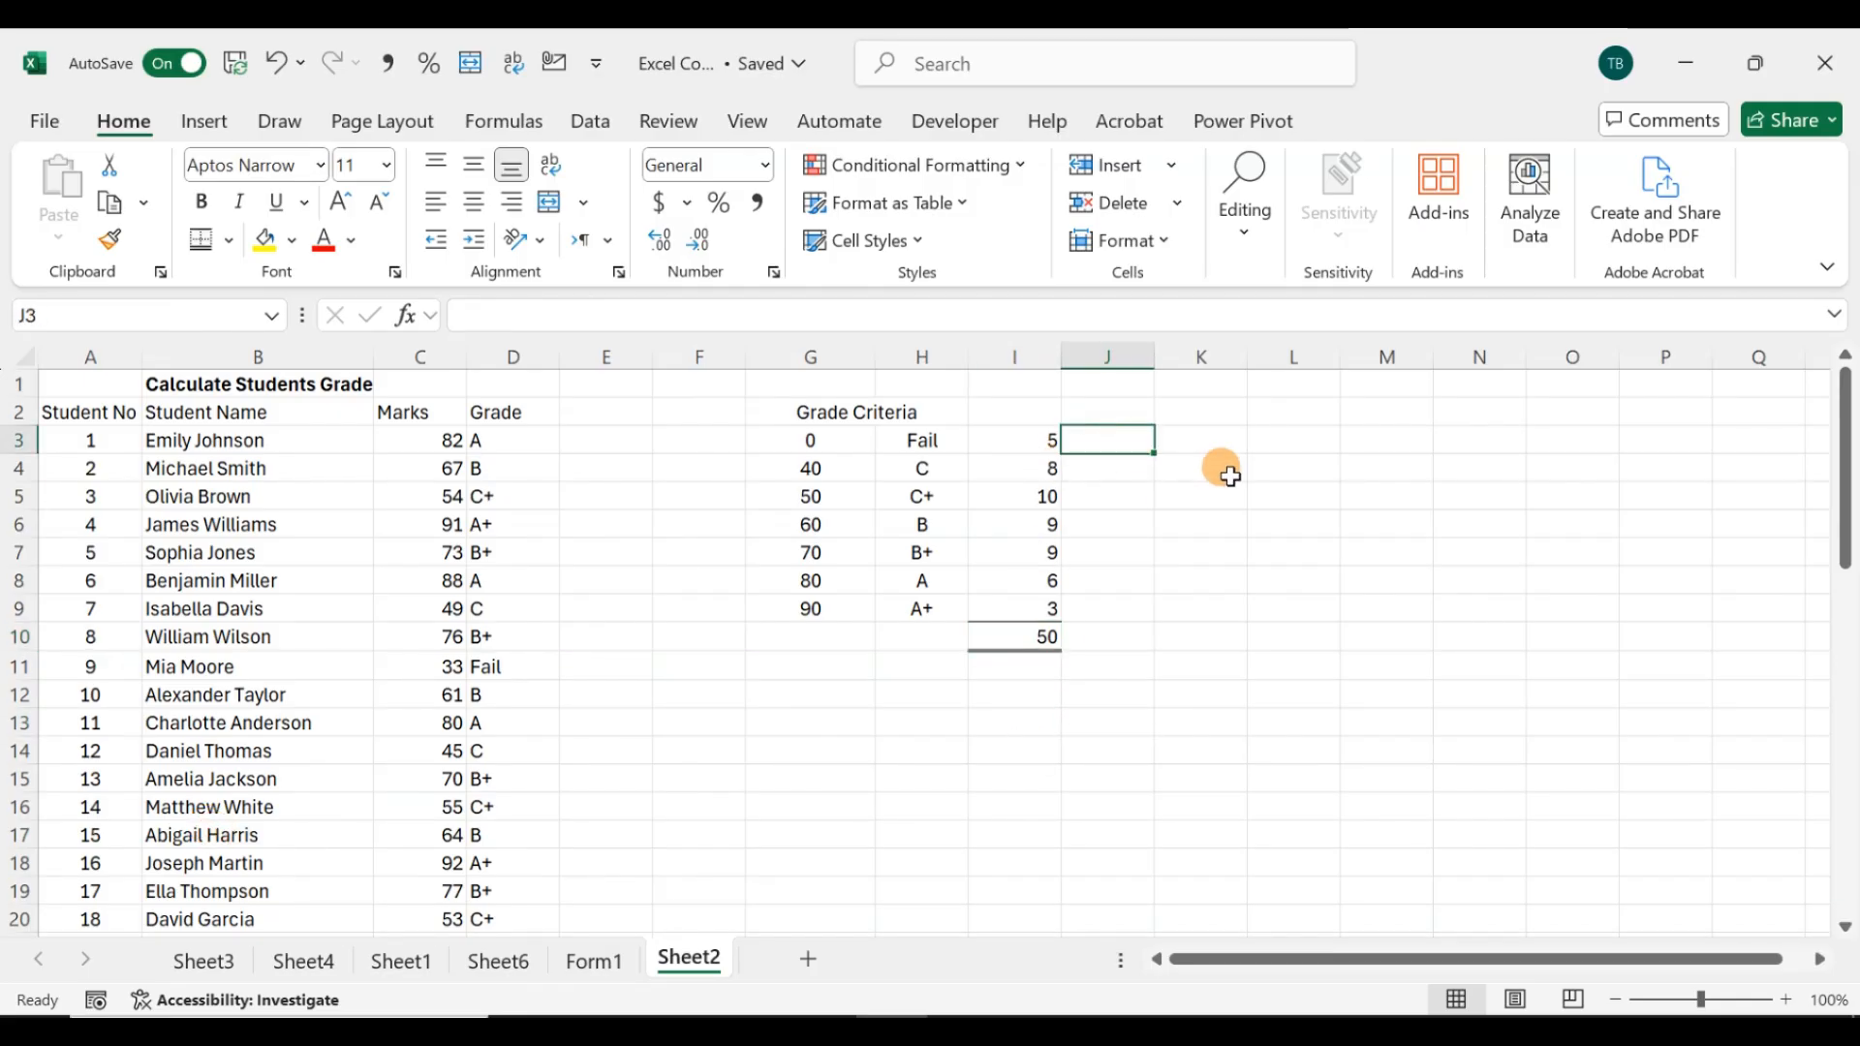
type("=")
key("Left")
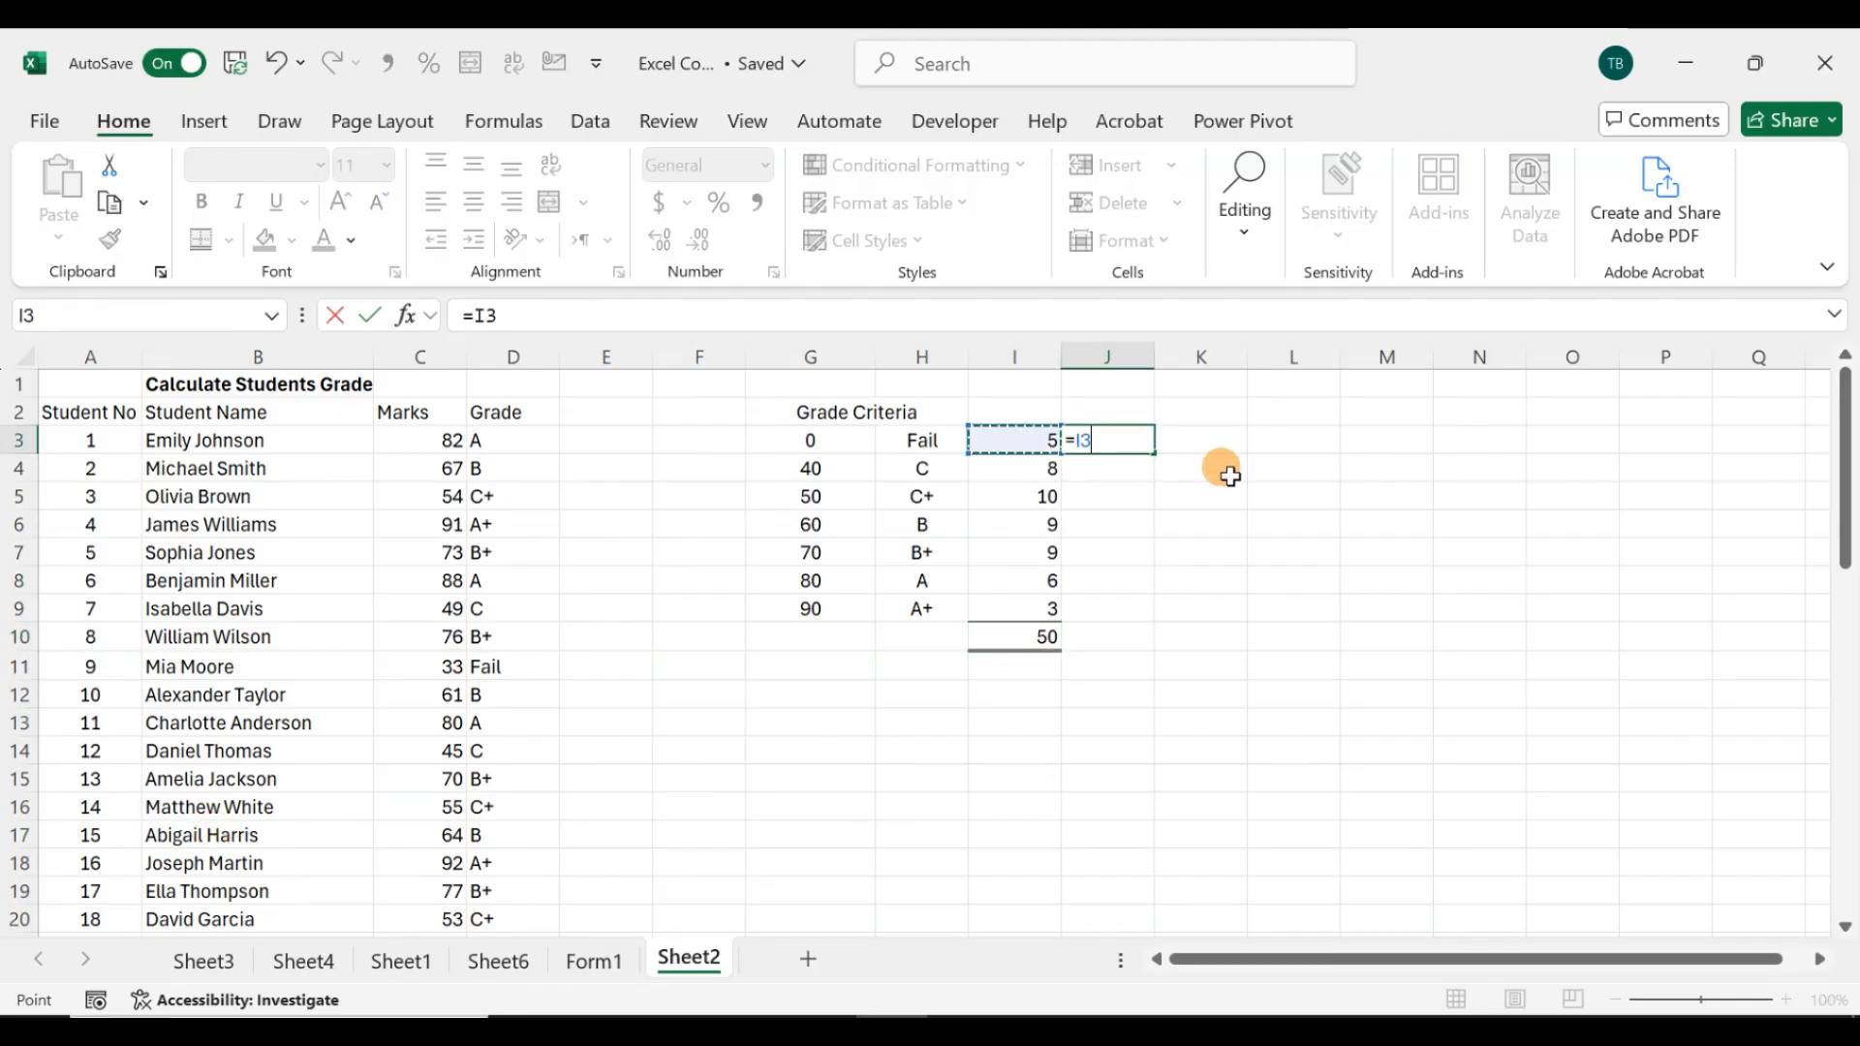
left_click(1031, 637)
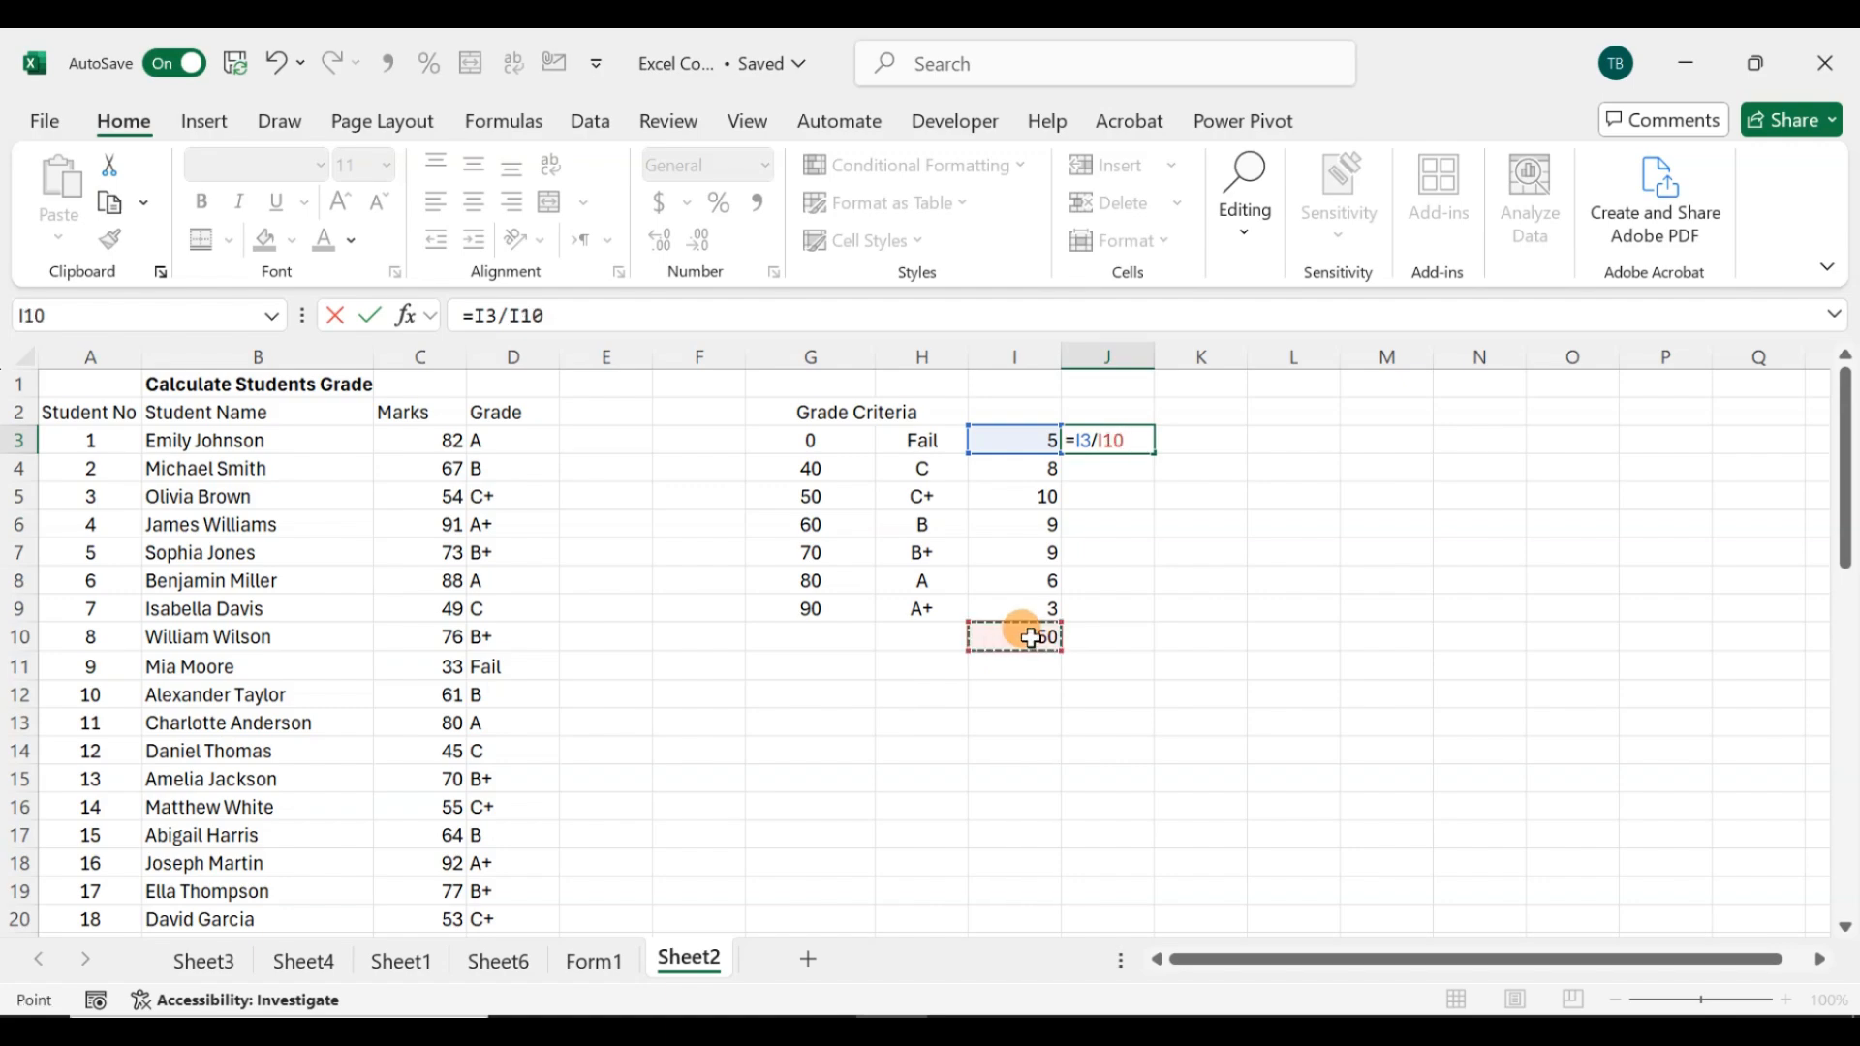
left_click(1100, 438)
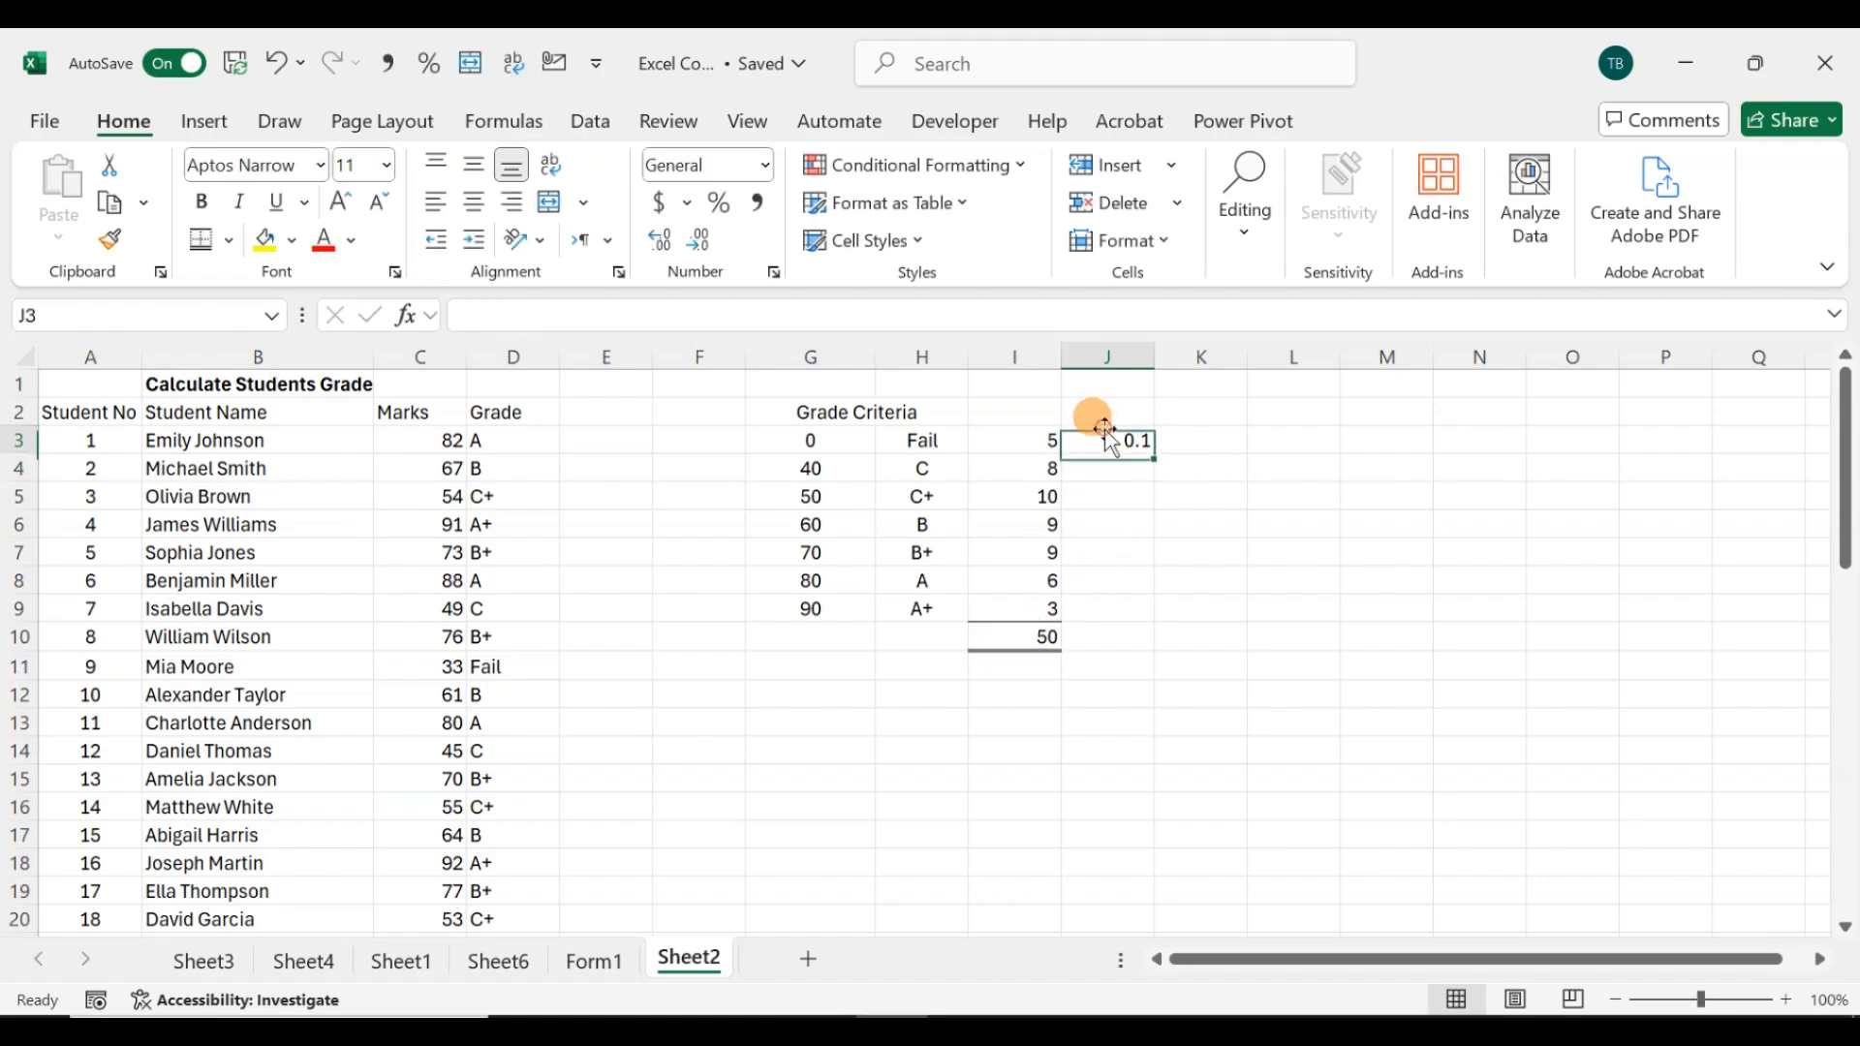
left_click(717, 202)
left_click(579, 318)
left_click_drag(543, 316, 512, 316)
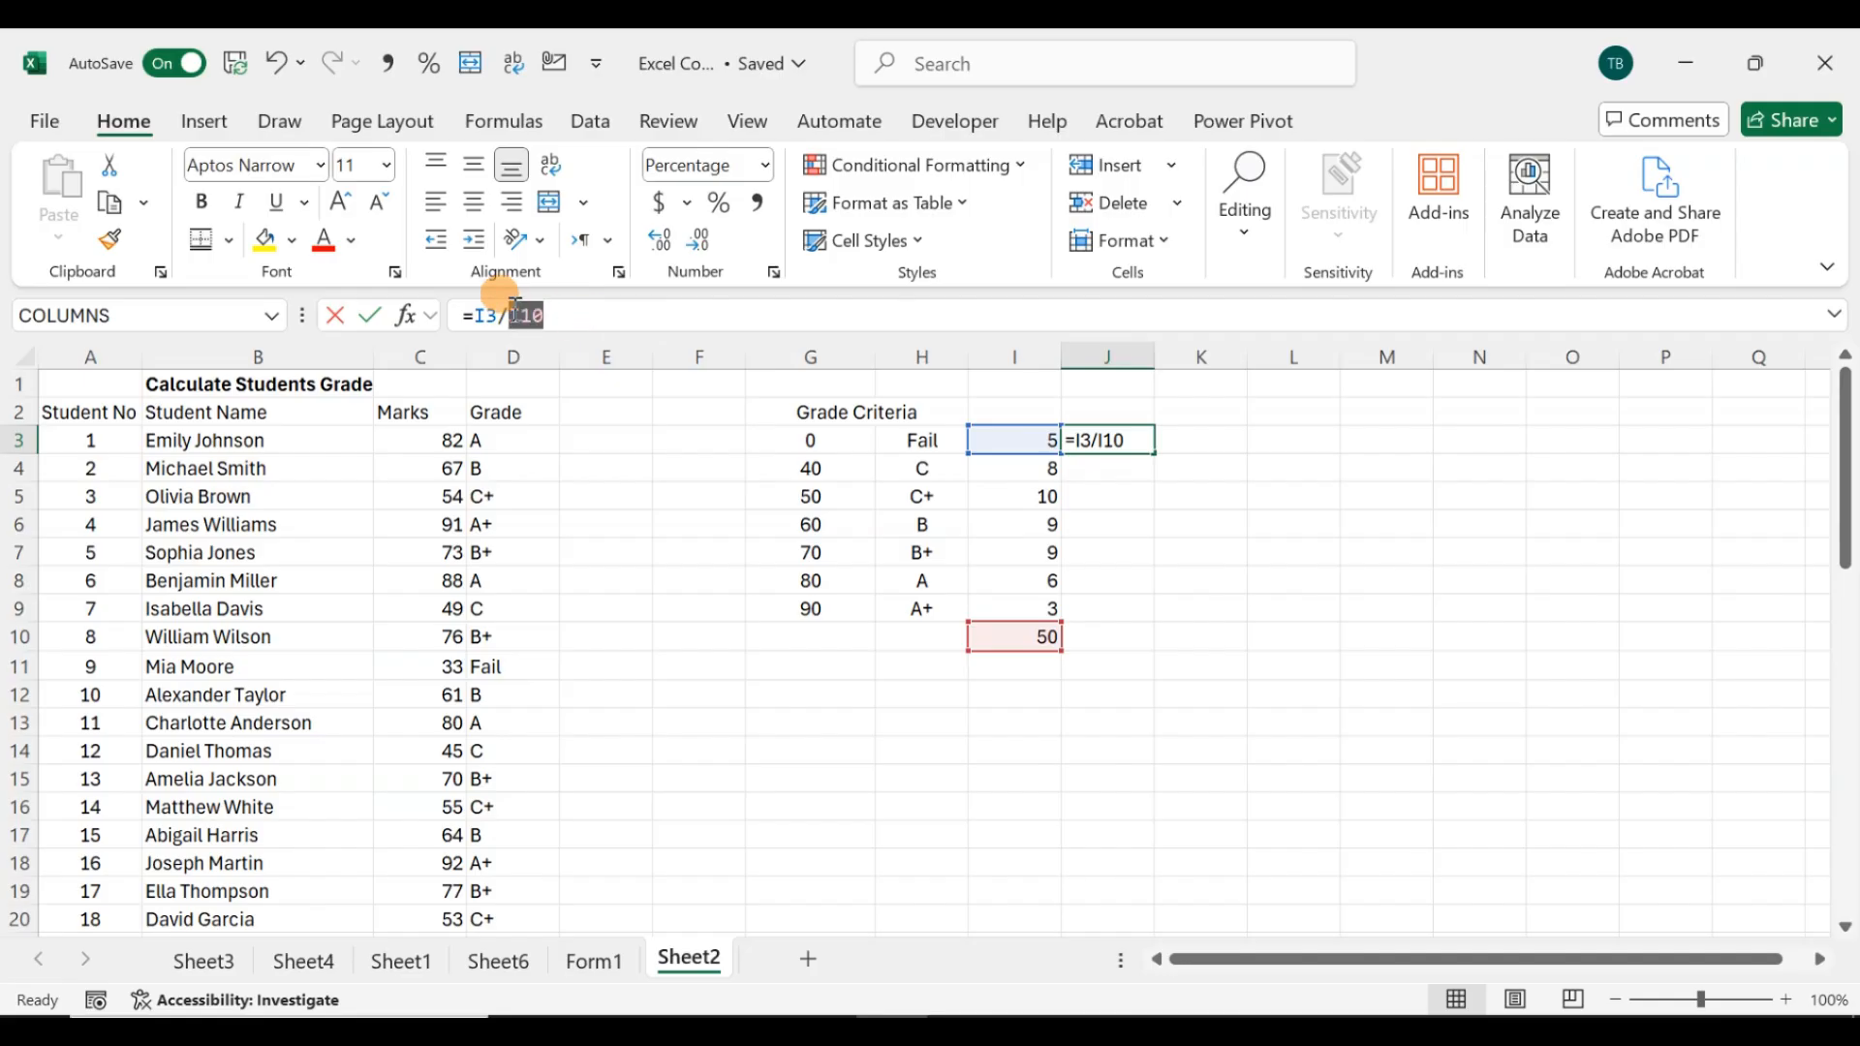
key("F4")
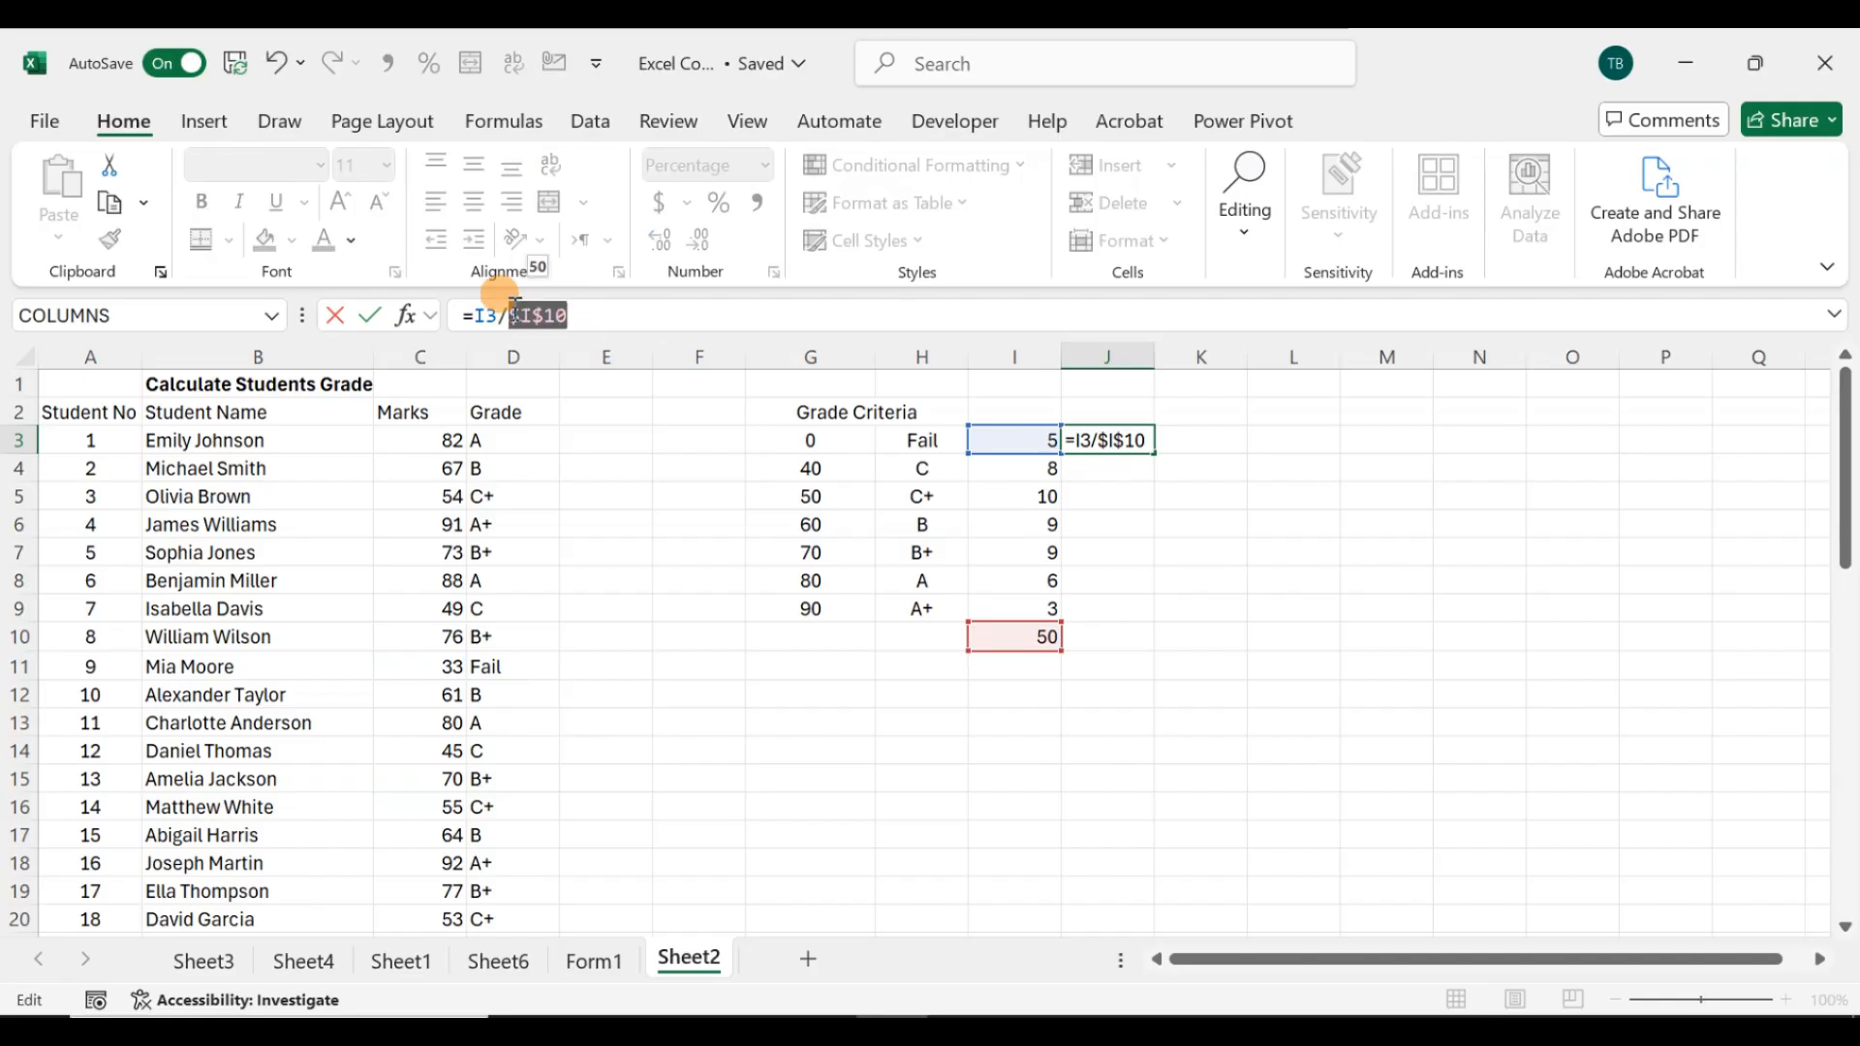
key("Return")
Step: Fill the percentage formula from J3 down through J9
left_click(1139, 439)
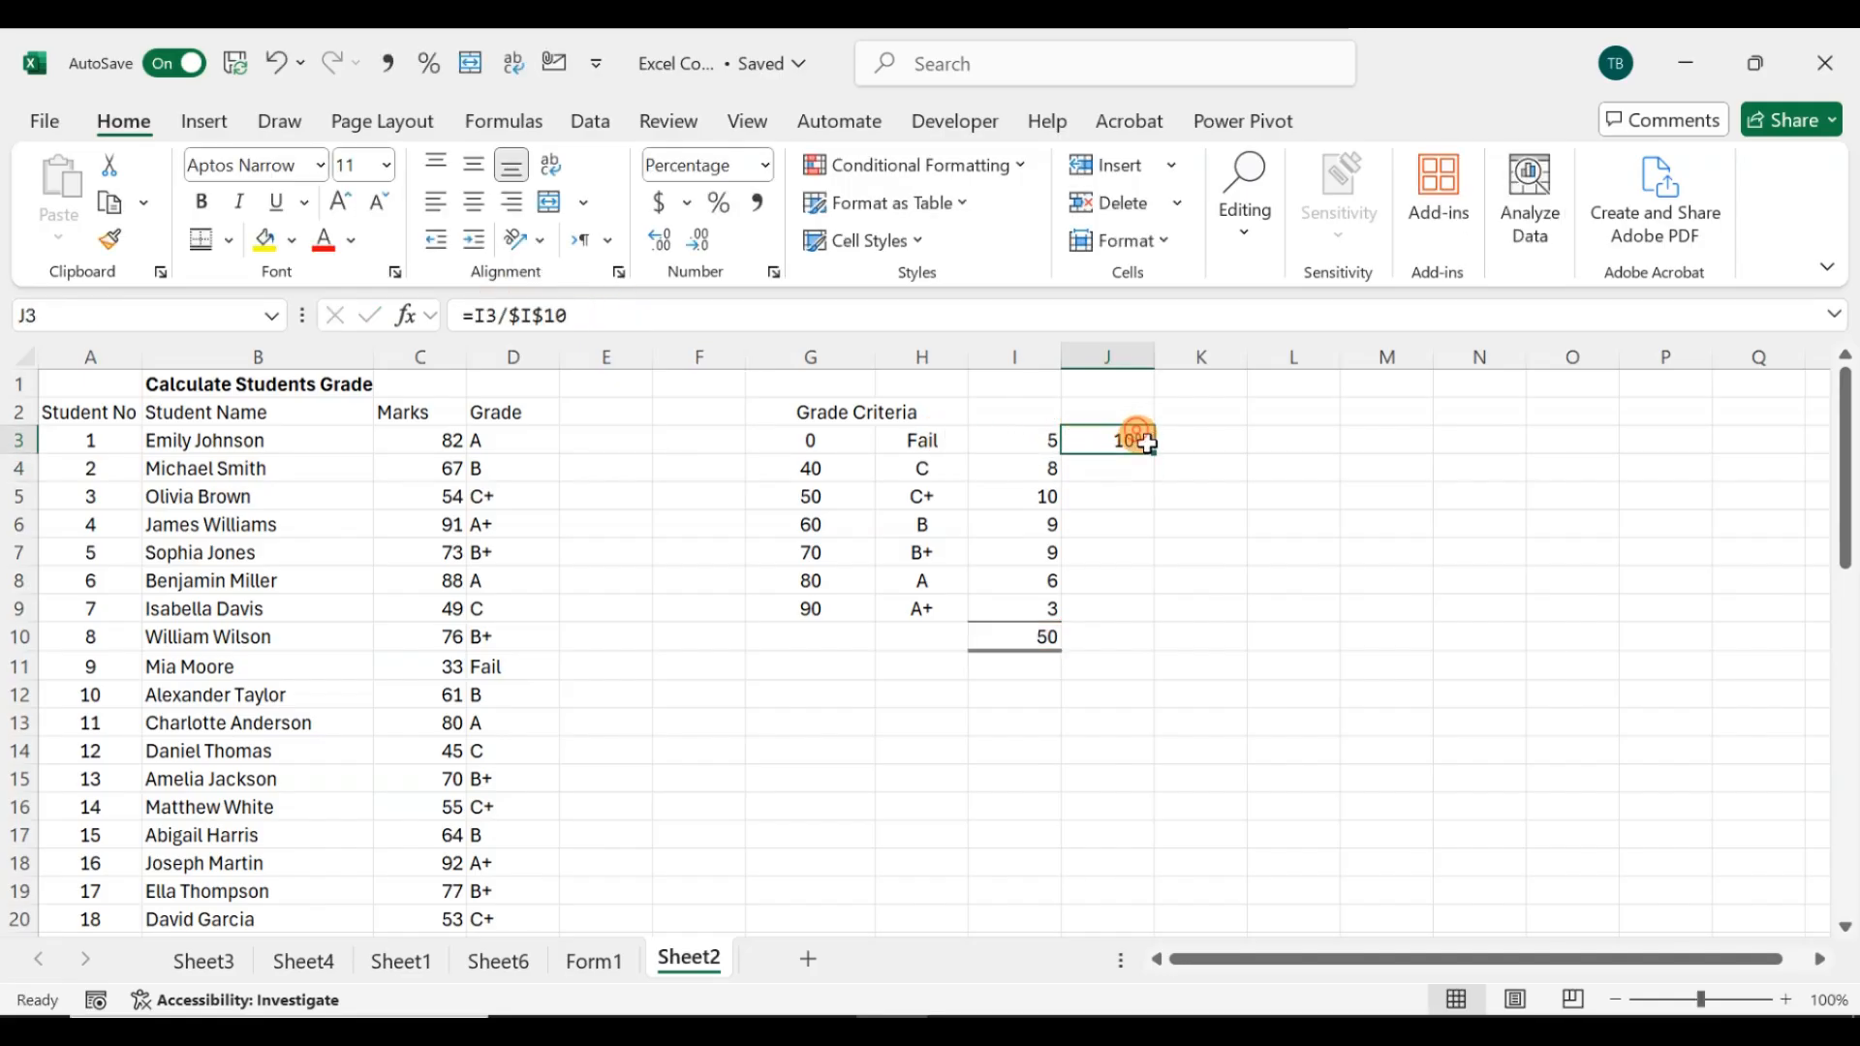
left_click_drag(1158, 455, 1148, 614)
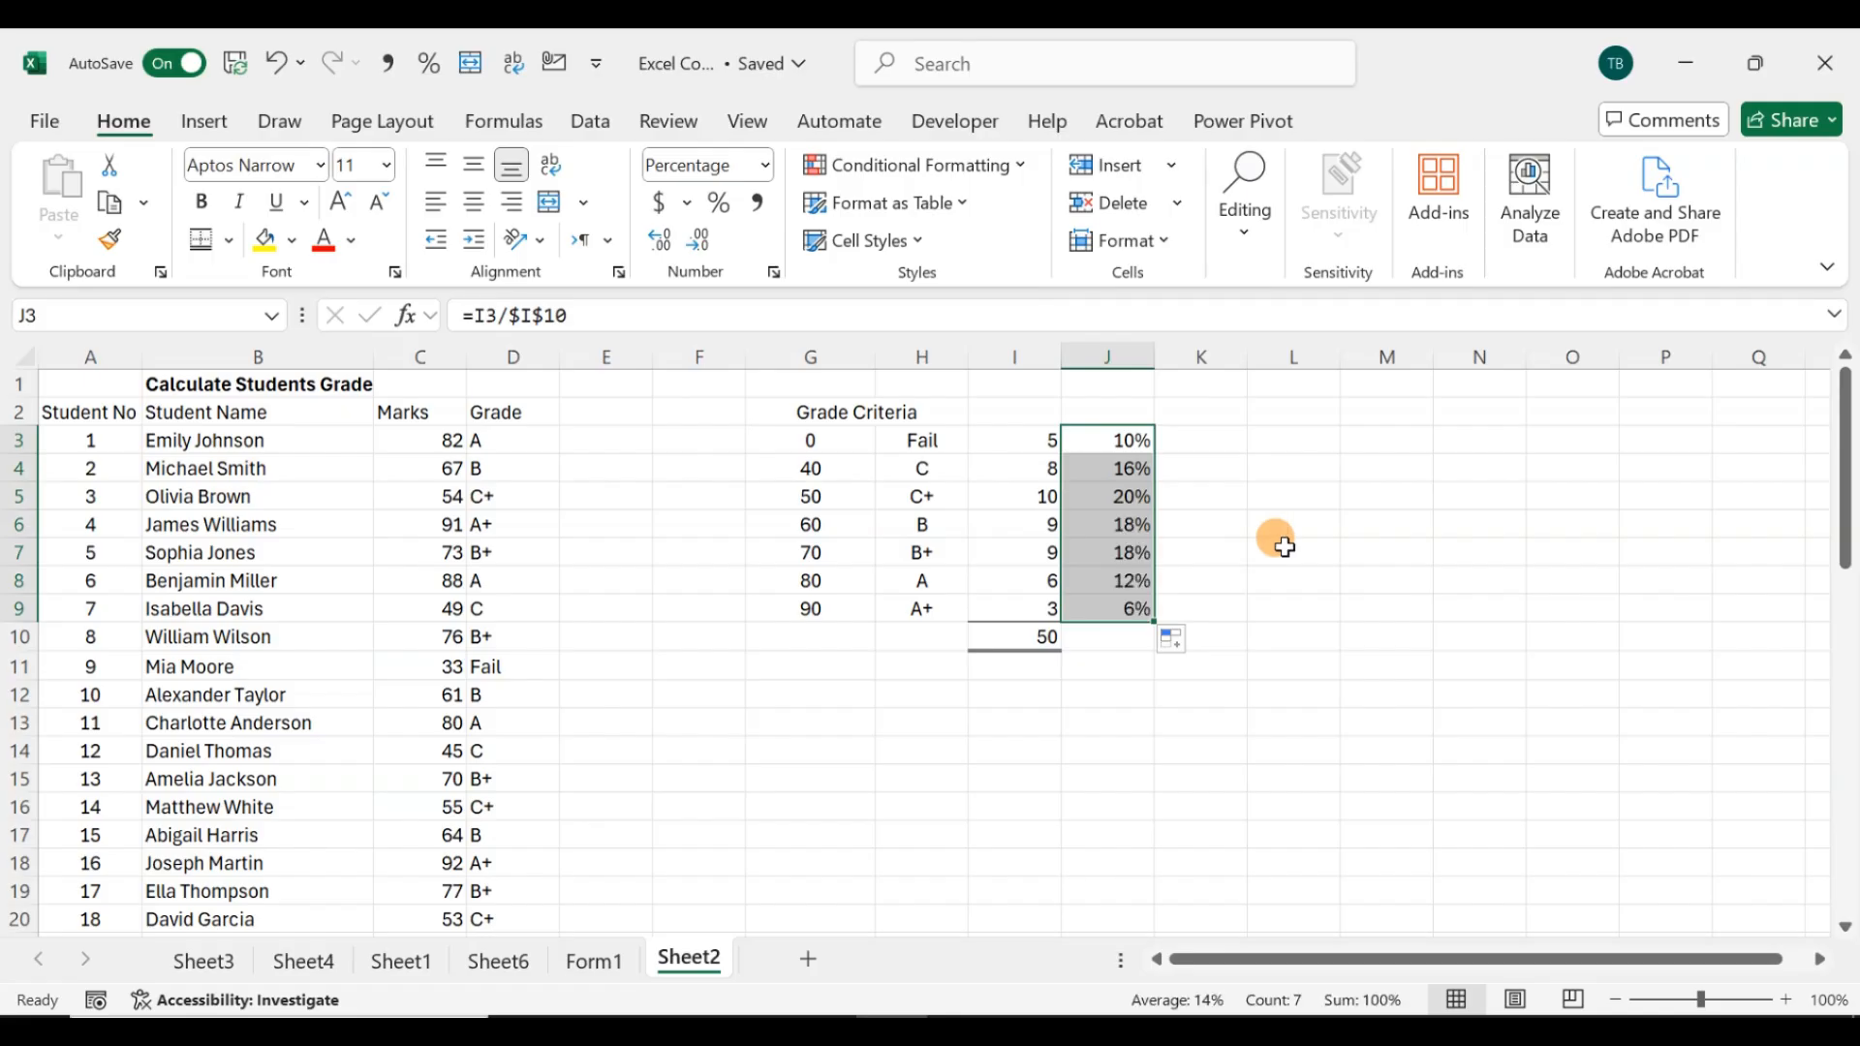
left_click(1283, 548)
Step: Inspect the percentage formulas in J4:J9 and the grade formula in D3
left_click(1104, 469)
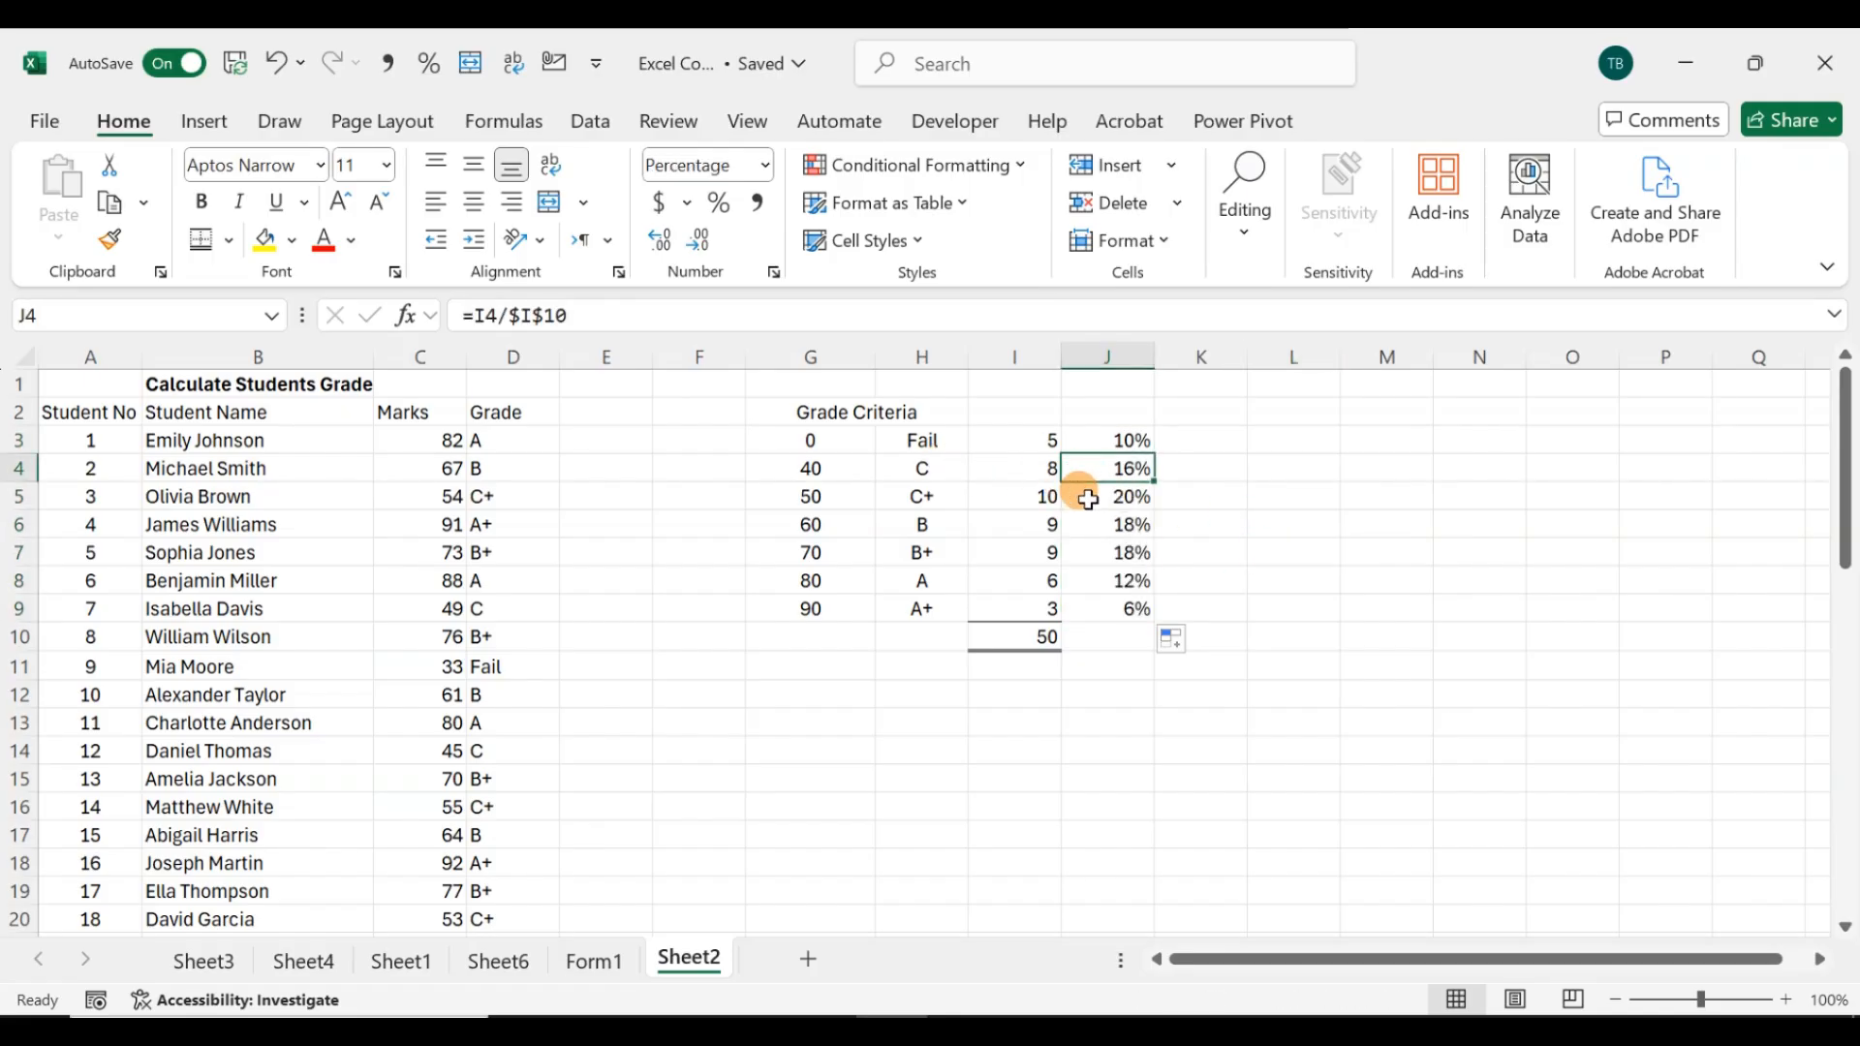
left_click(1087, 497)
left_click(1087, 521)
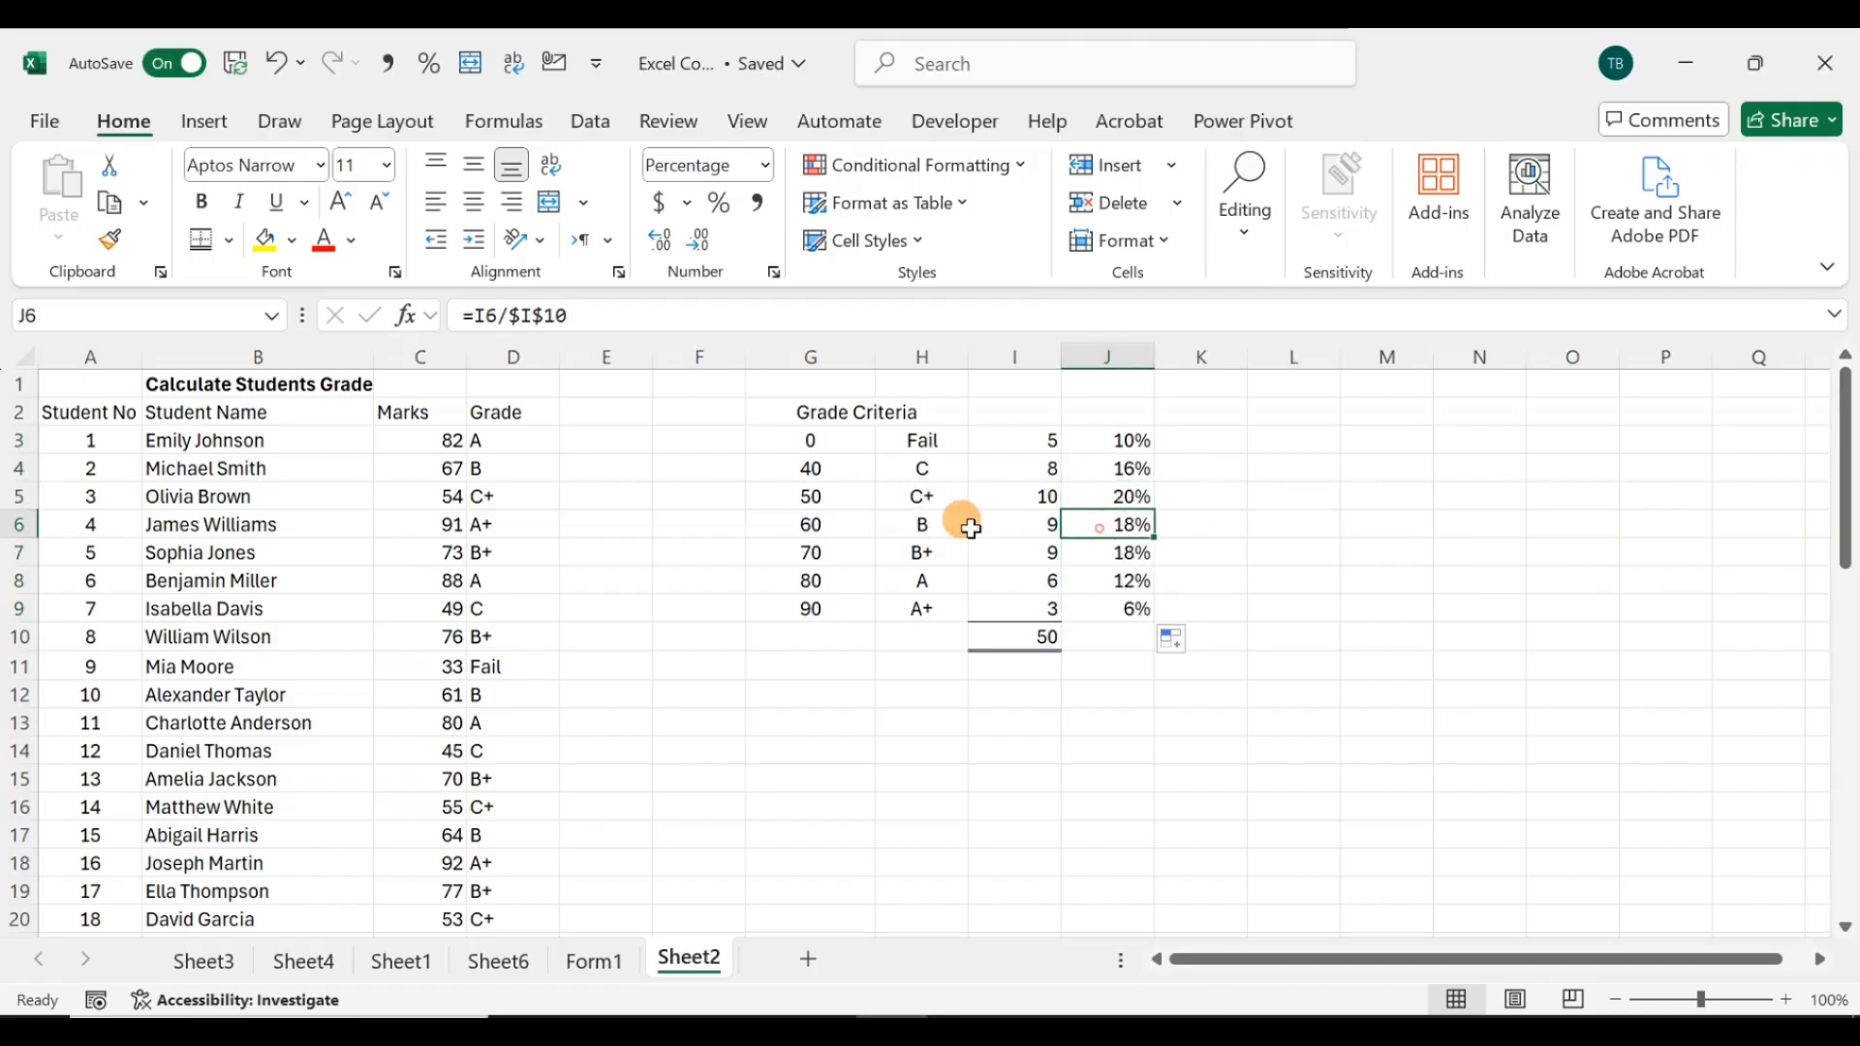
left_click(1102, 553)
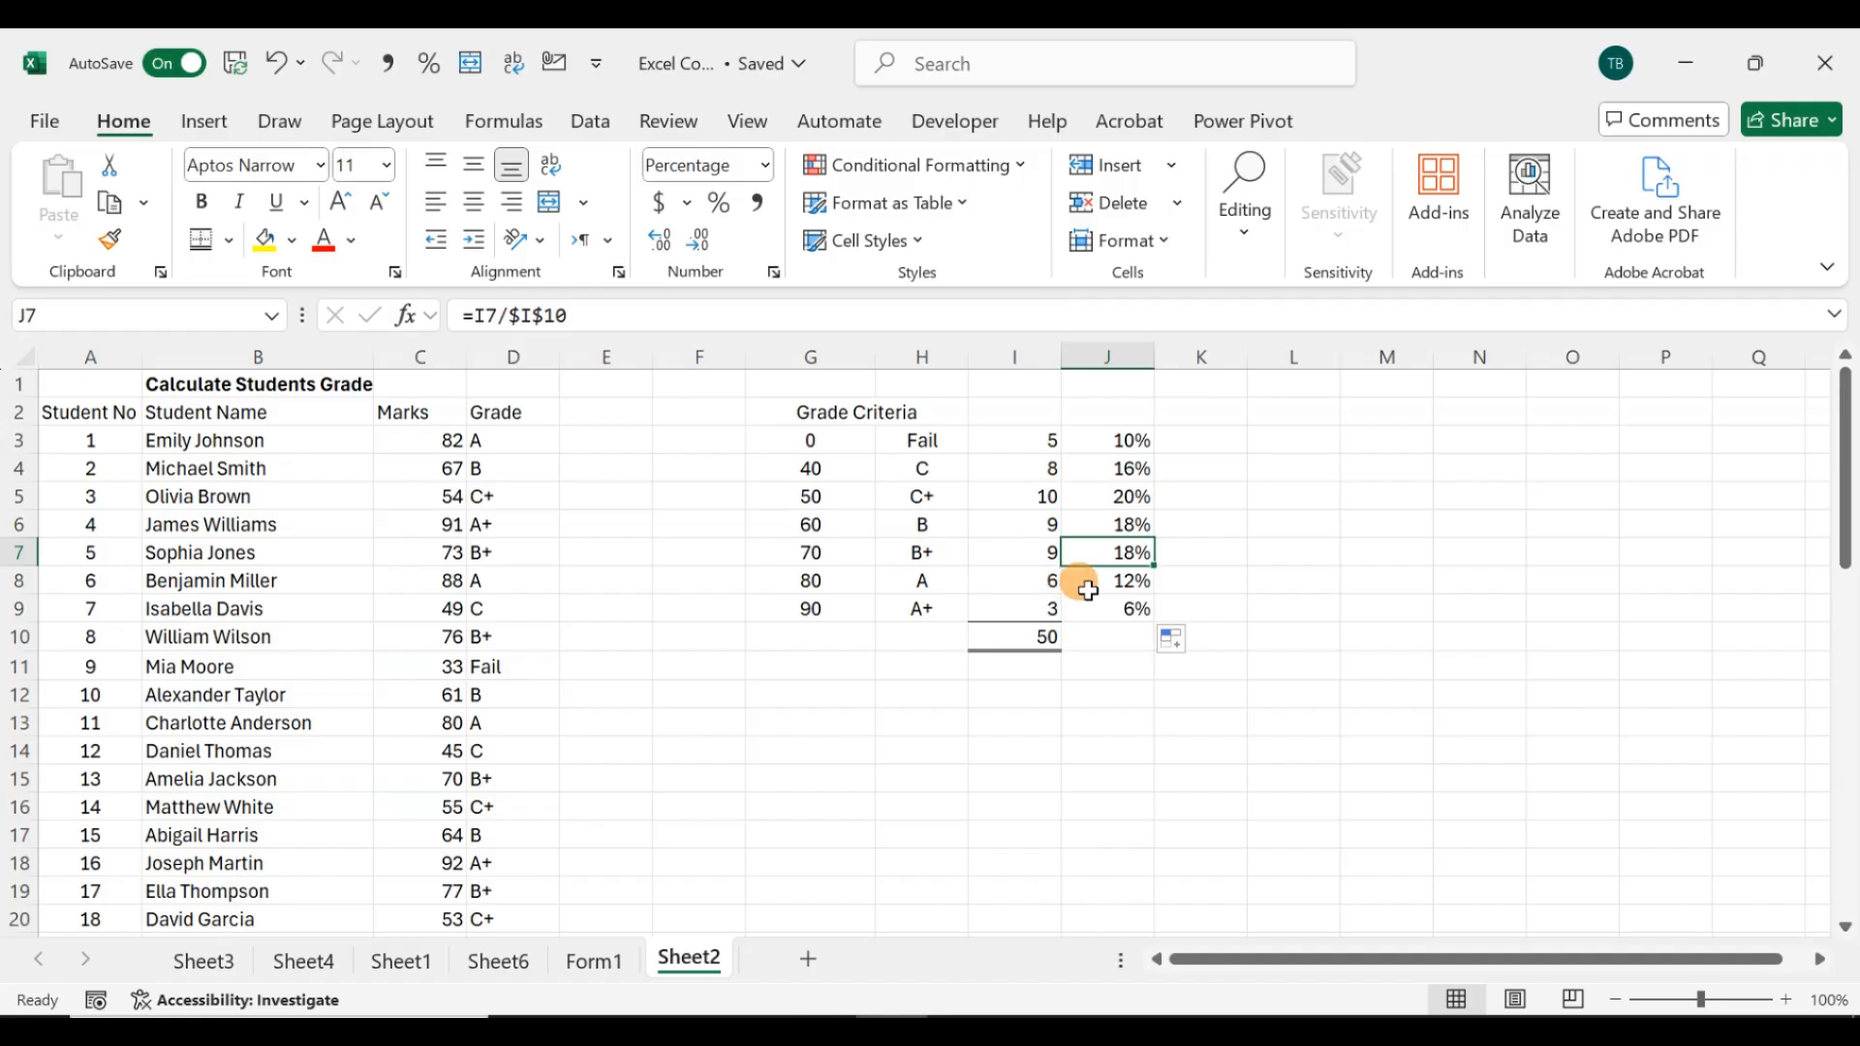
left_click(1073, 581)
left_click(1089, 614)
left_click(1199, 443)
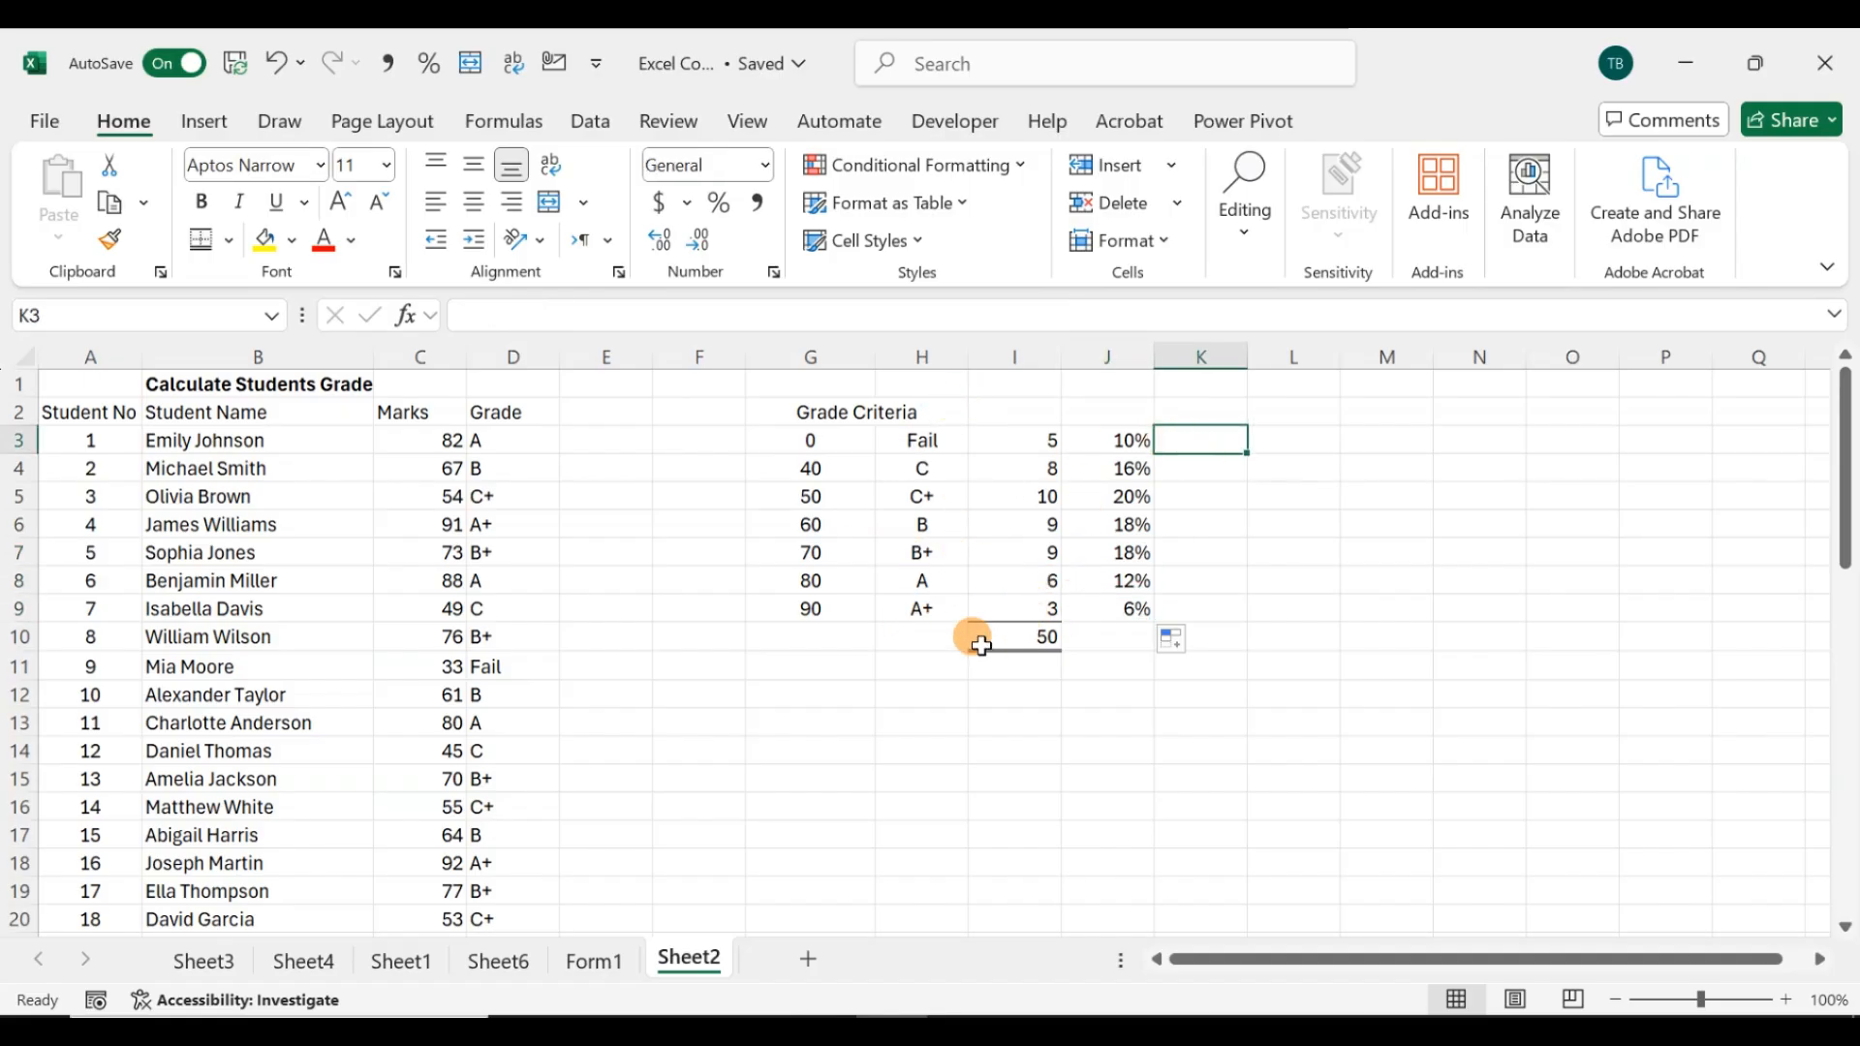
left_click(937, 690)
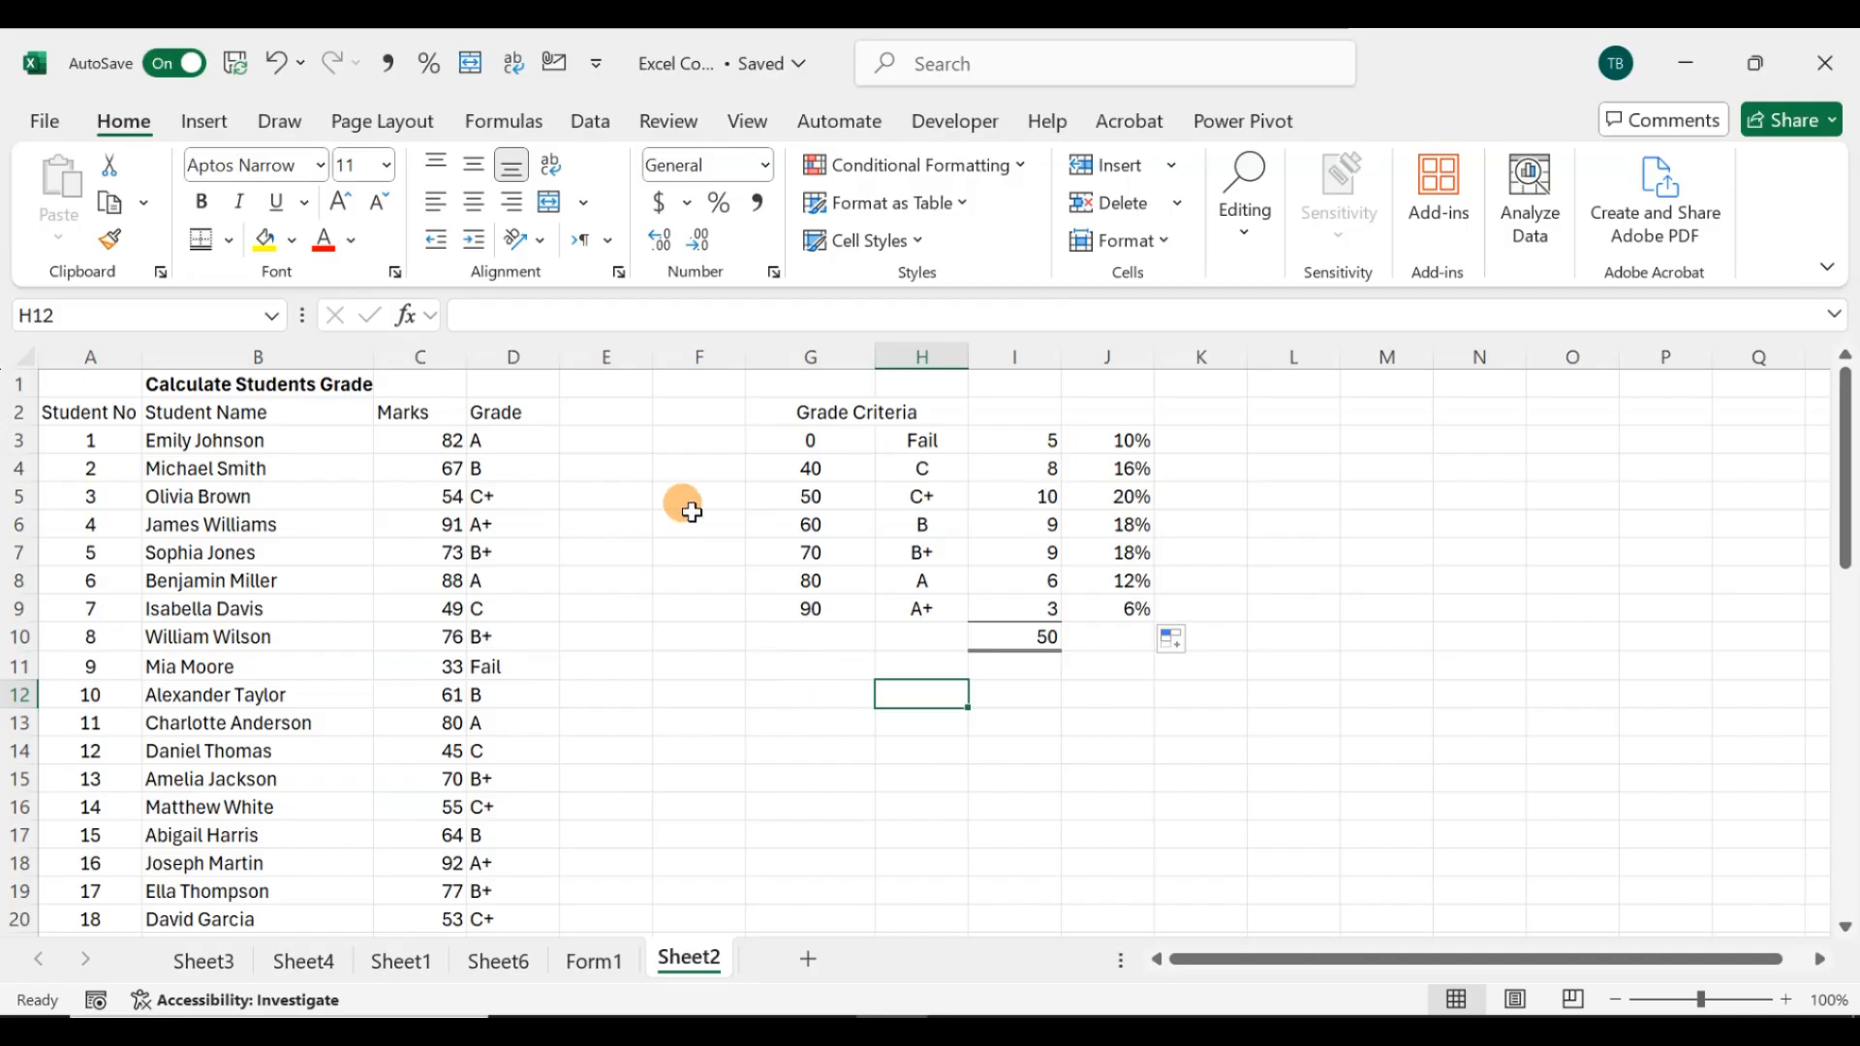
left_click(487, 440)
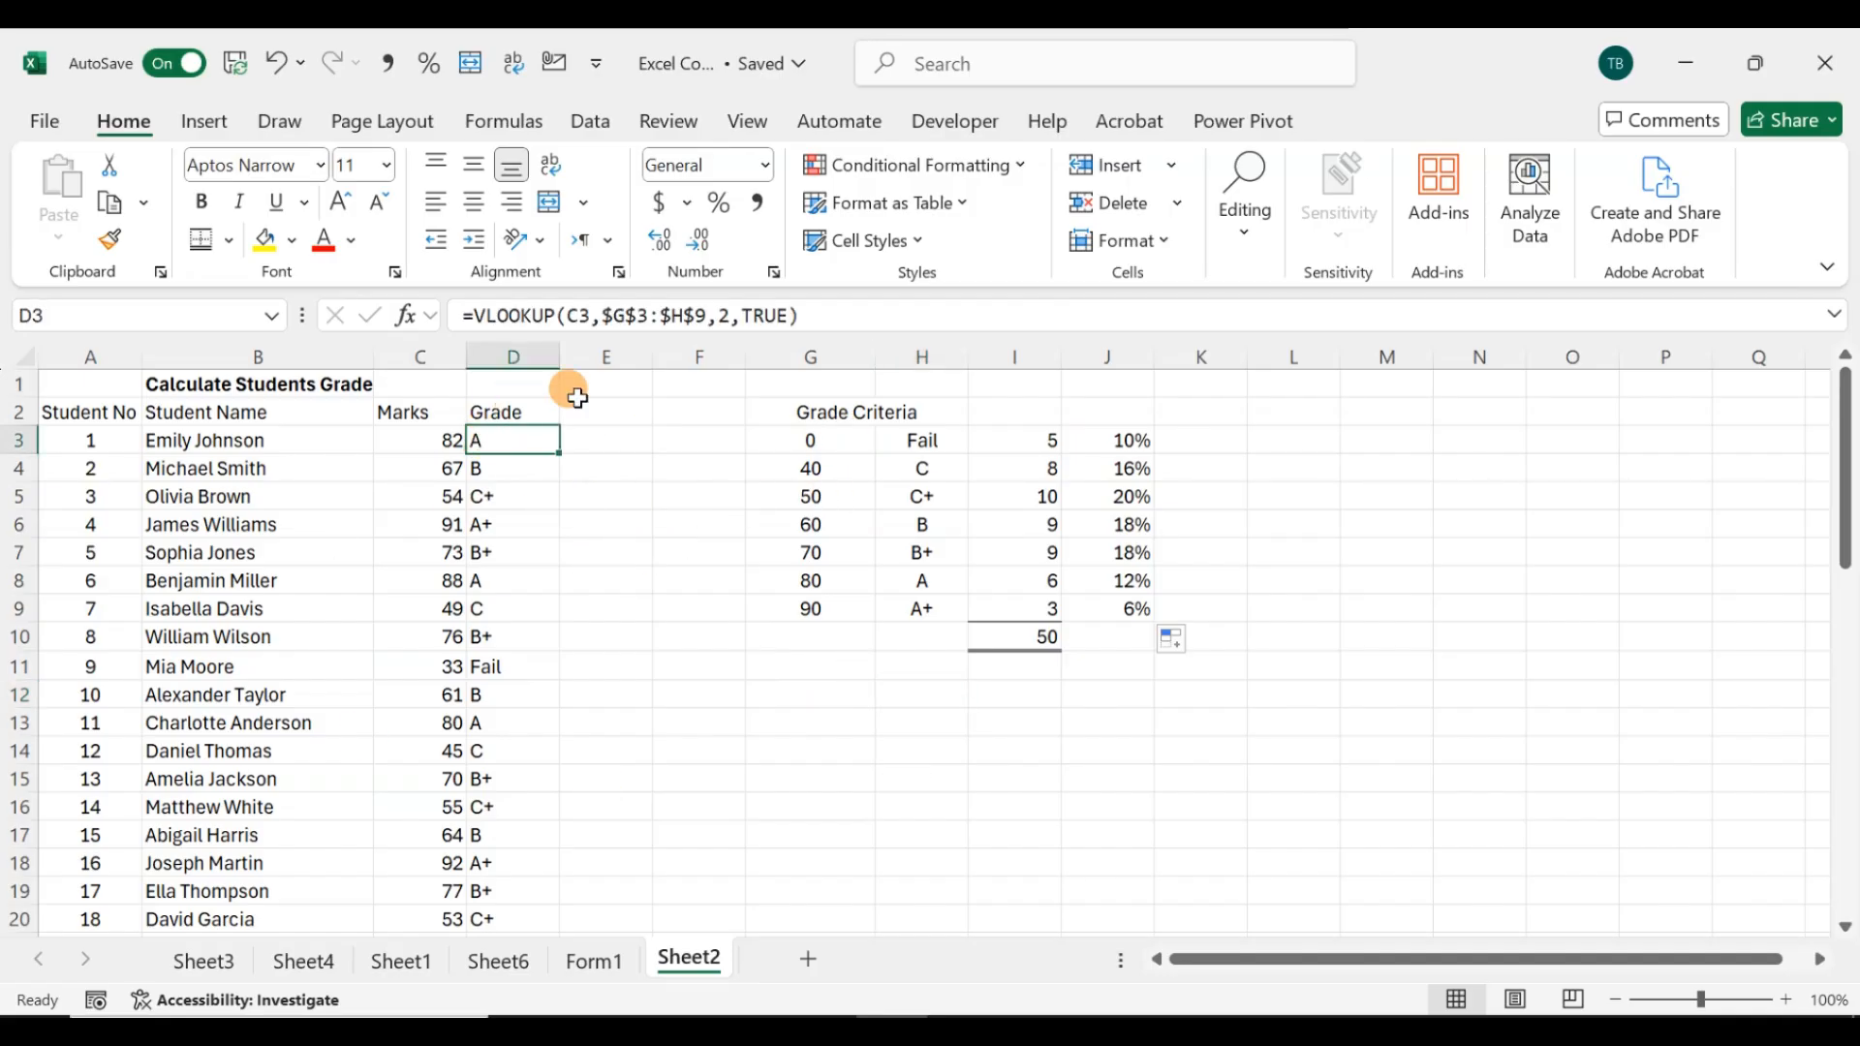